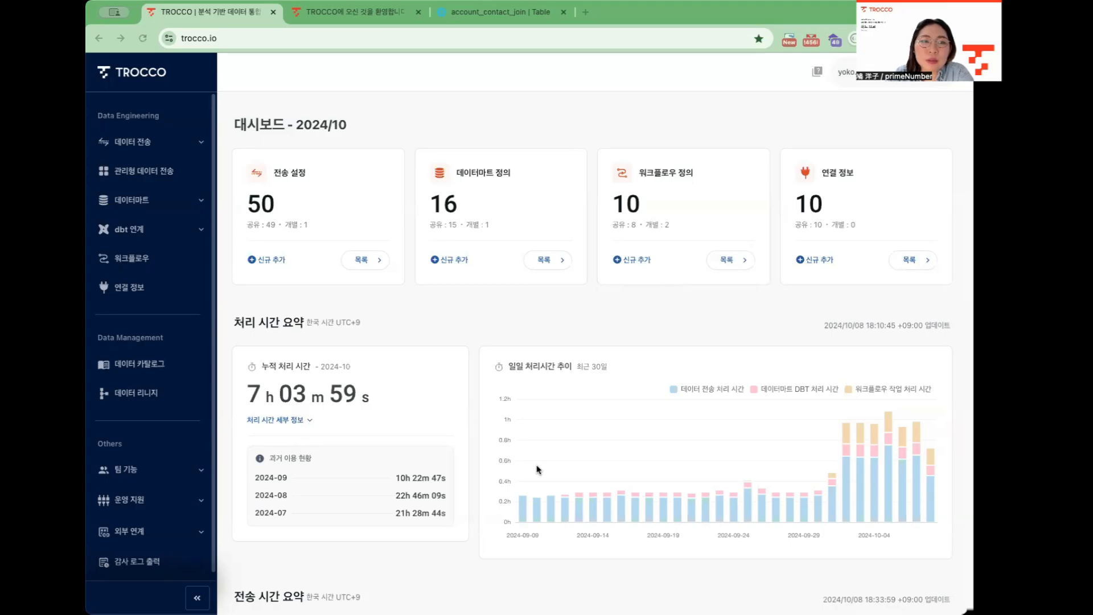
Review the dashboard cards for transfer settings, datamart definitions, workflow definitions and connection information
drag(309, 174, 274, 172)
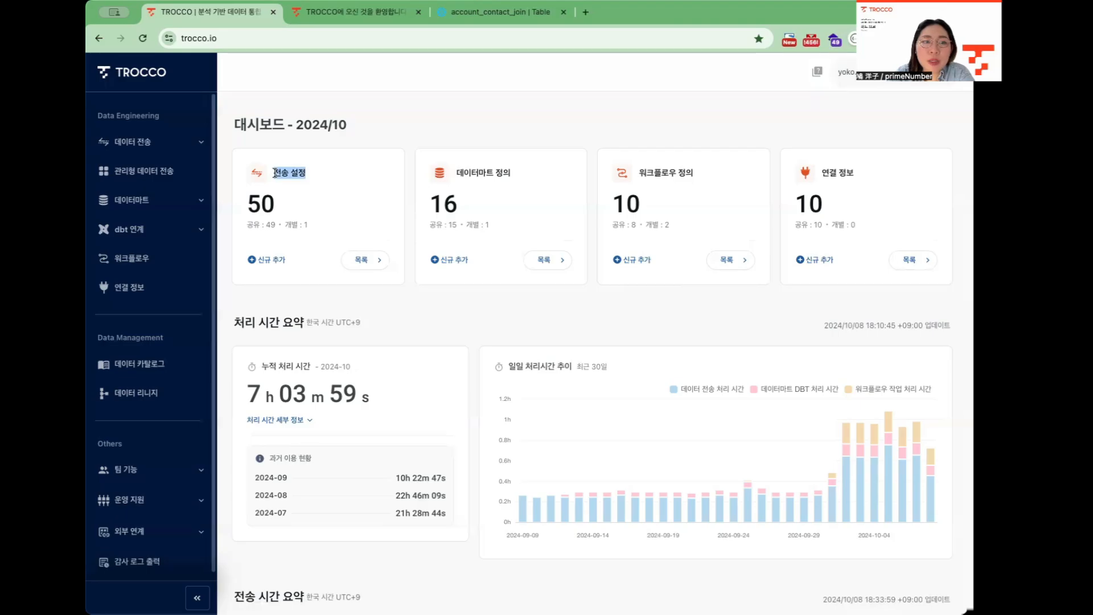
drag(456, 173, 519, 176)
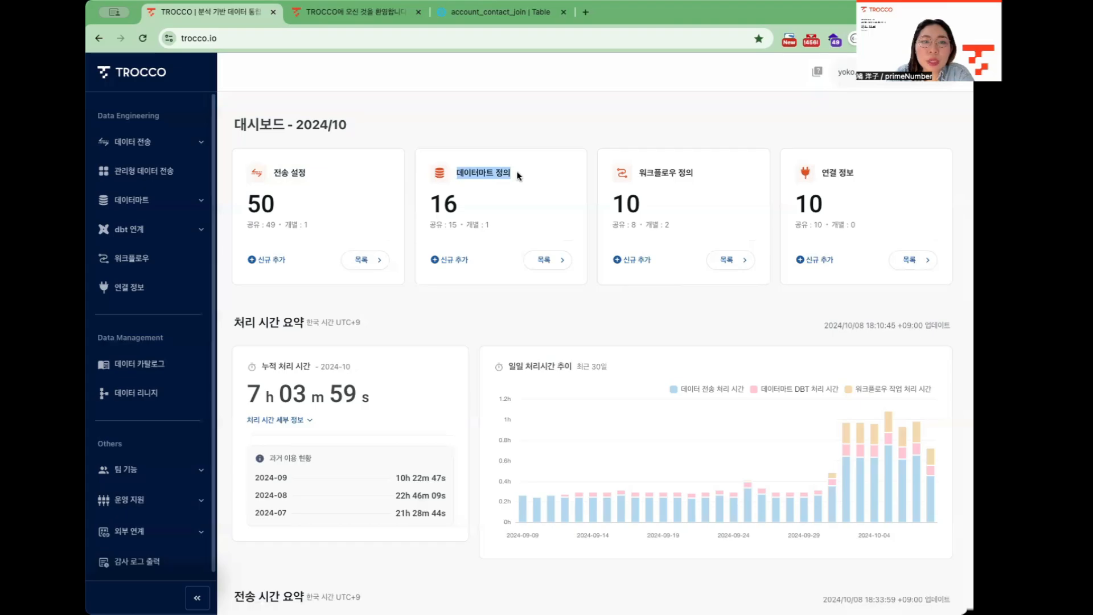
drag(637, 174, 705, 183)
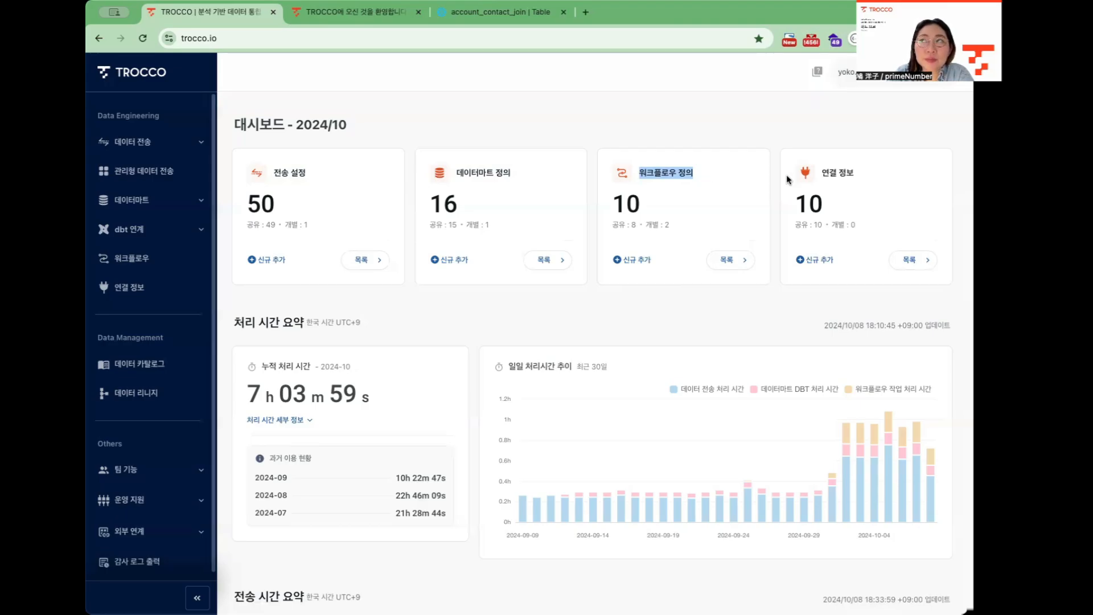
click(822, 173)
drag(824, 174, 861, 181)
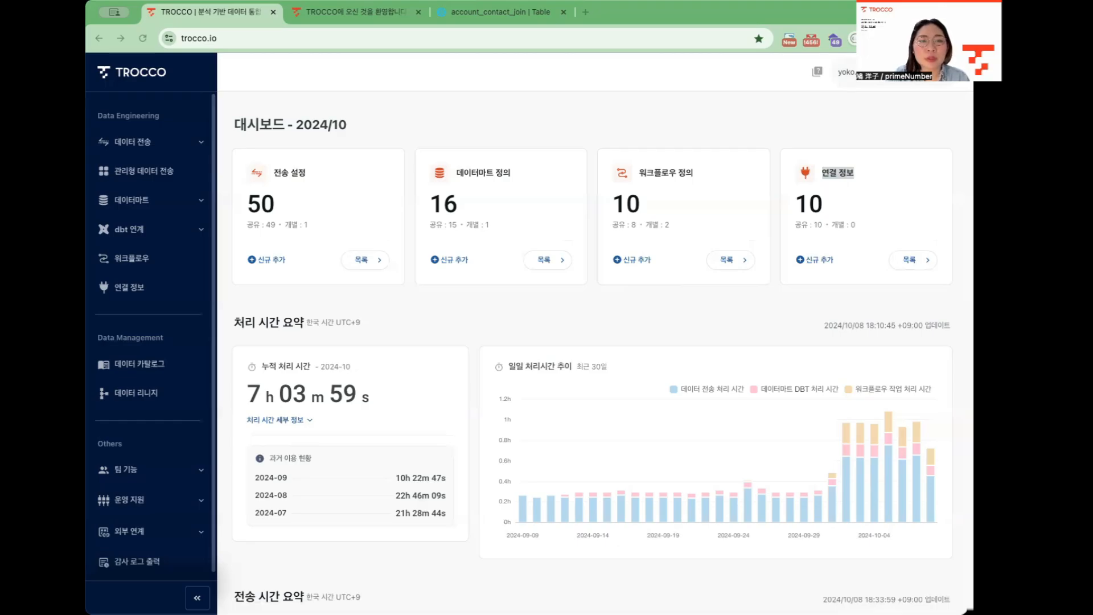
click(435, 326)
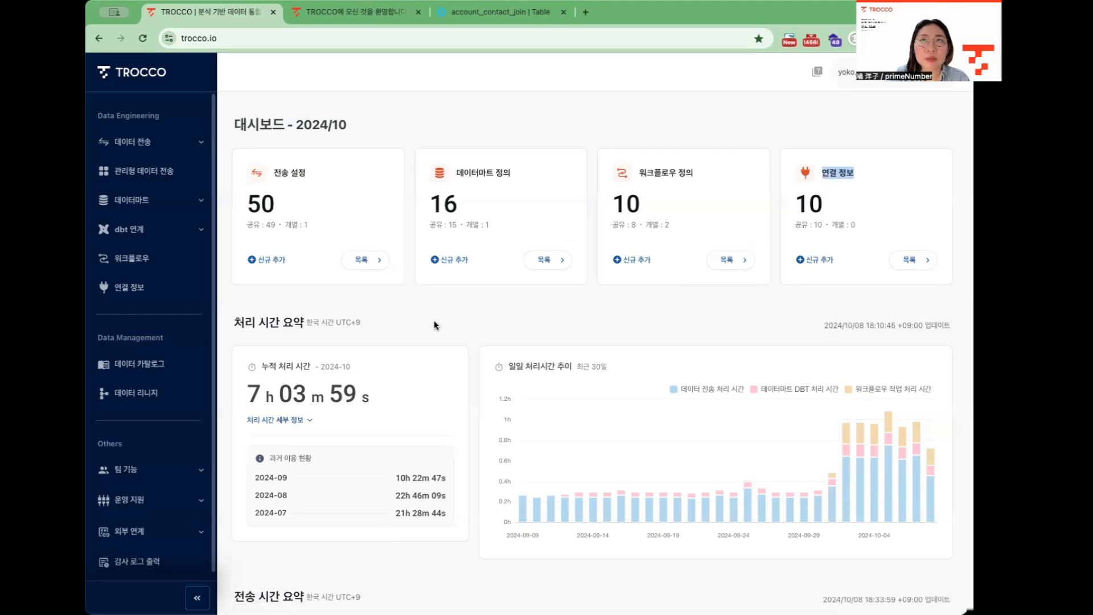
Start a new transfer configuration and choose Salesforce as the transfer source
click(275, 265)
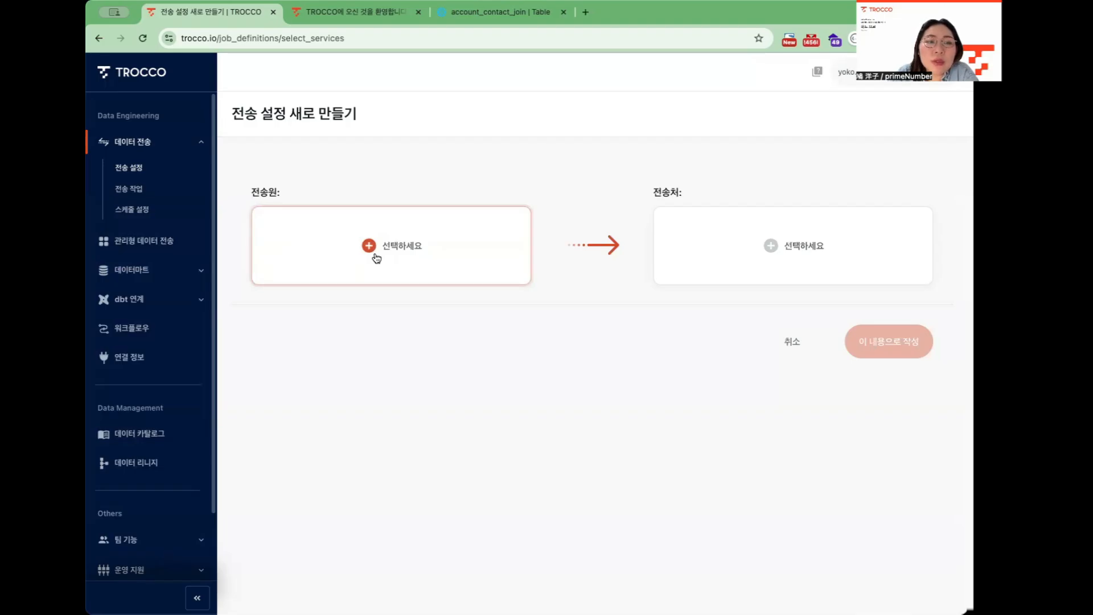
drag(256, 203, 243, 198)
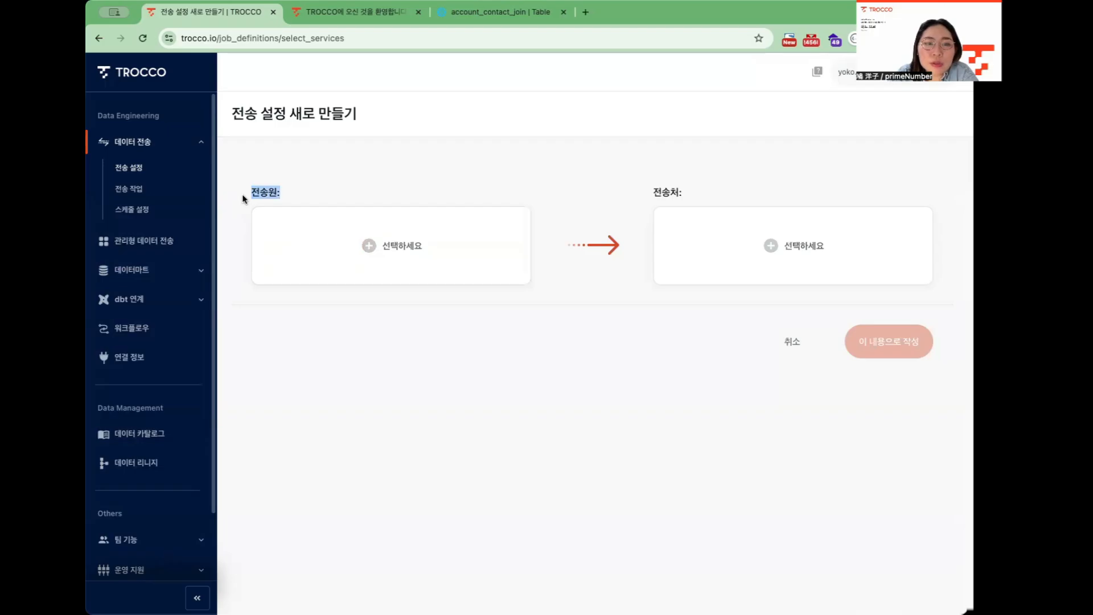
click(631, 175)
triple_click(673, 197)
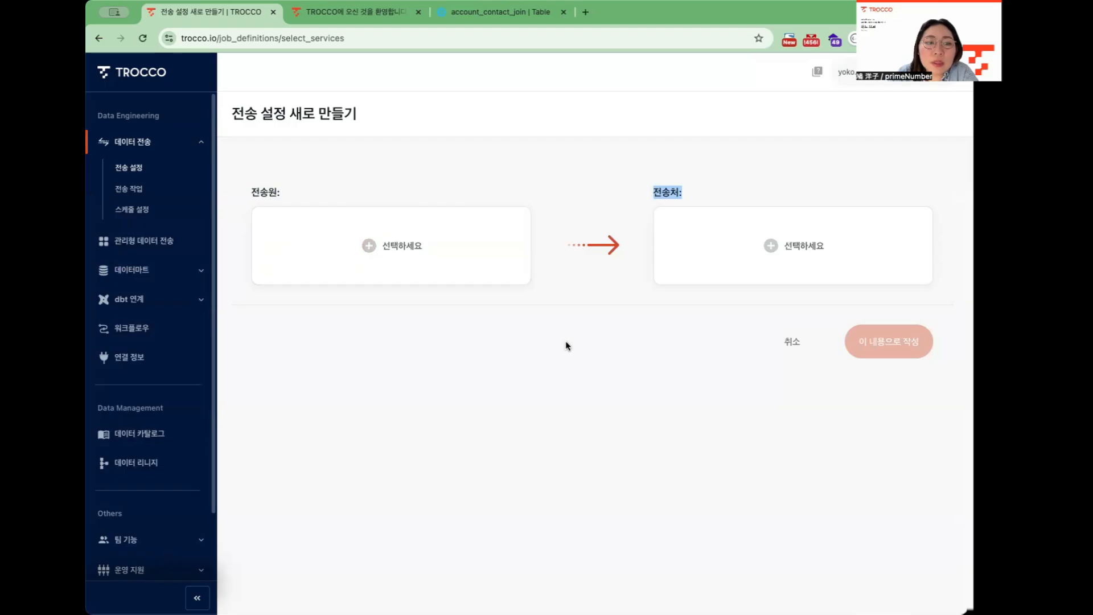
click(459, 269)
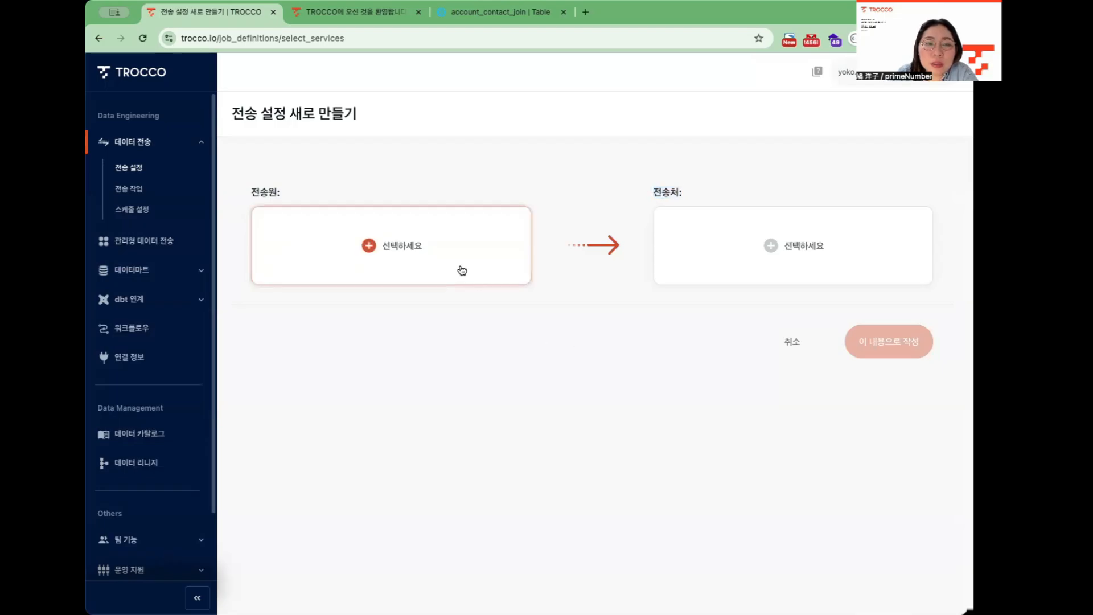
click(262, 305)
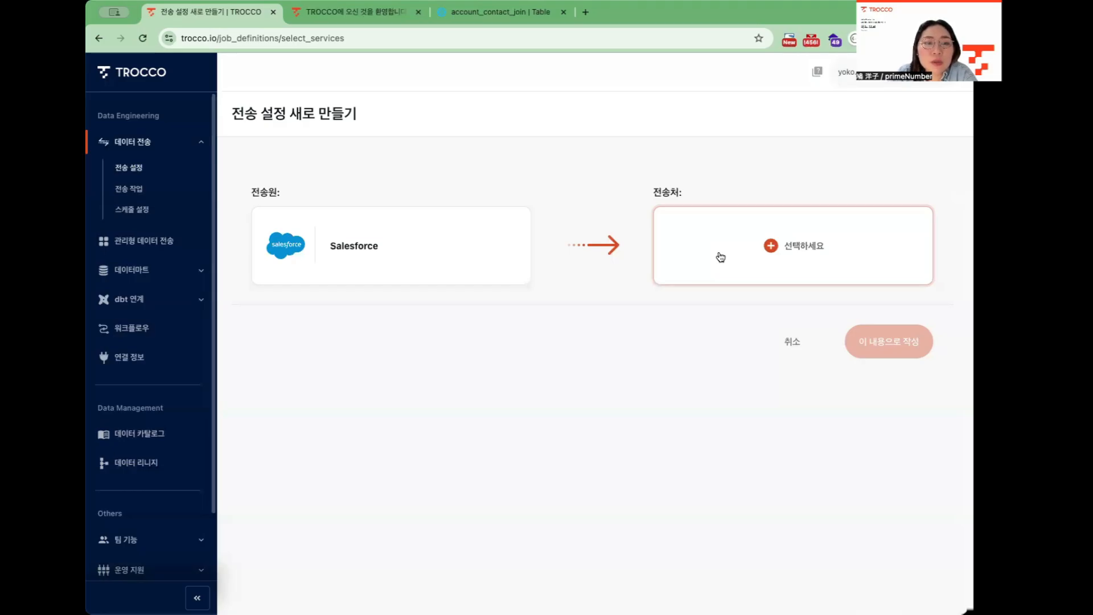
Choose Snowflake as the transfer destination and create the configuration in 일반 모드 (데이터 전송)
click(721, 265)
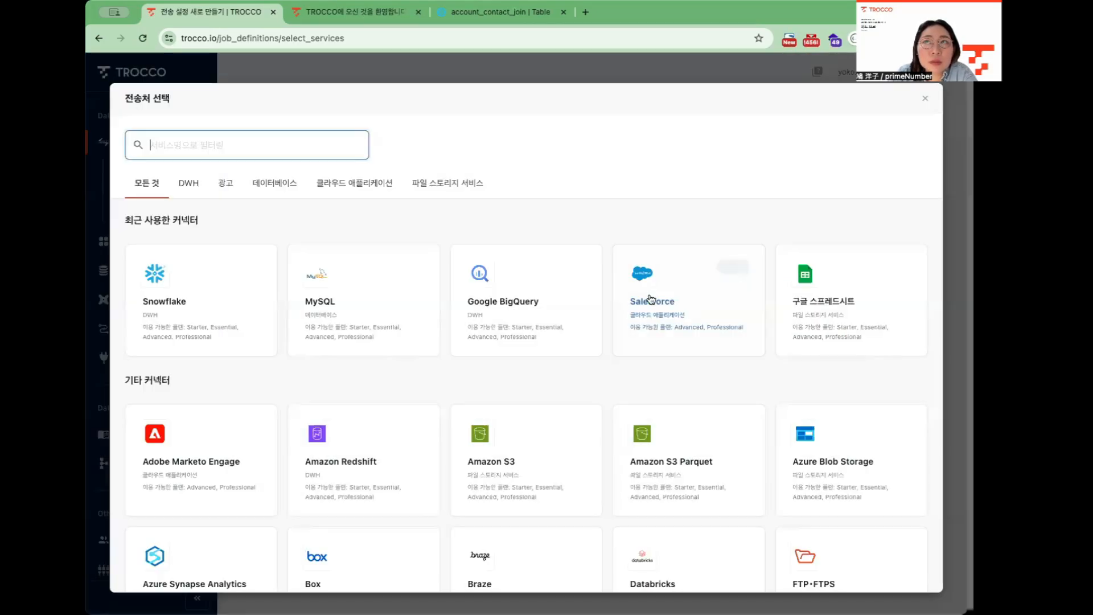
click(227, 339)
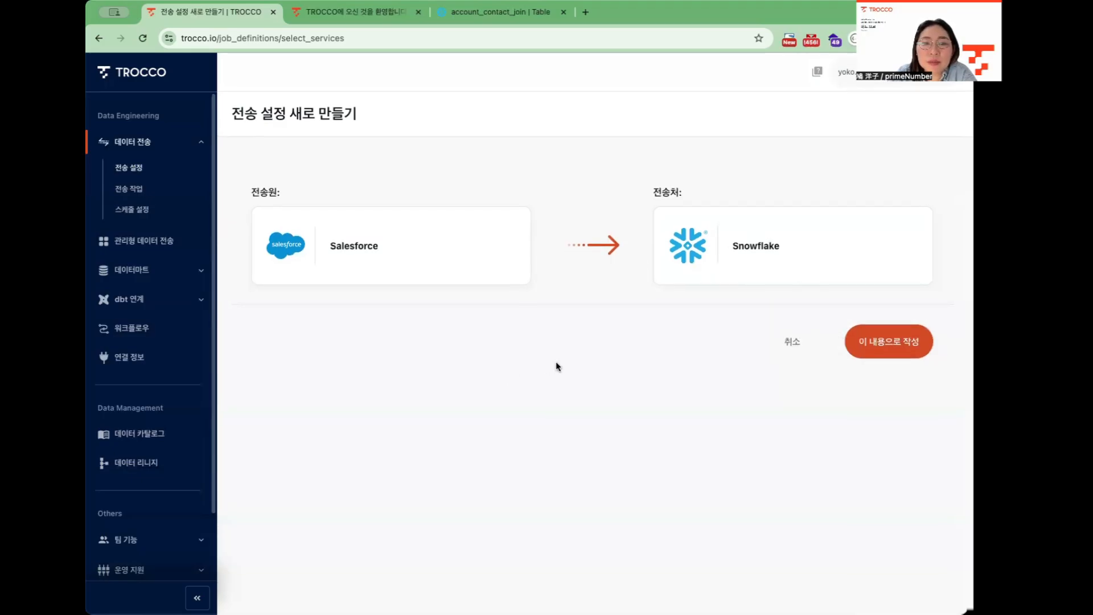
click(890, 351)
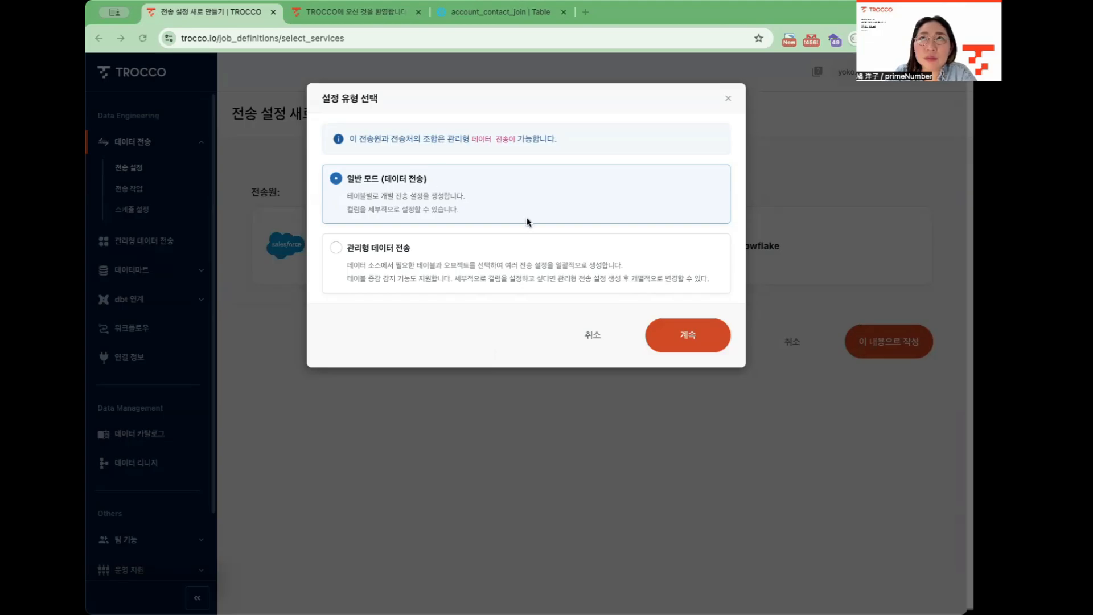
click(686, 338)
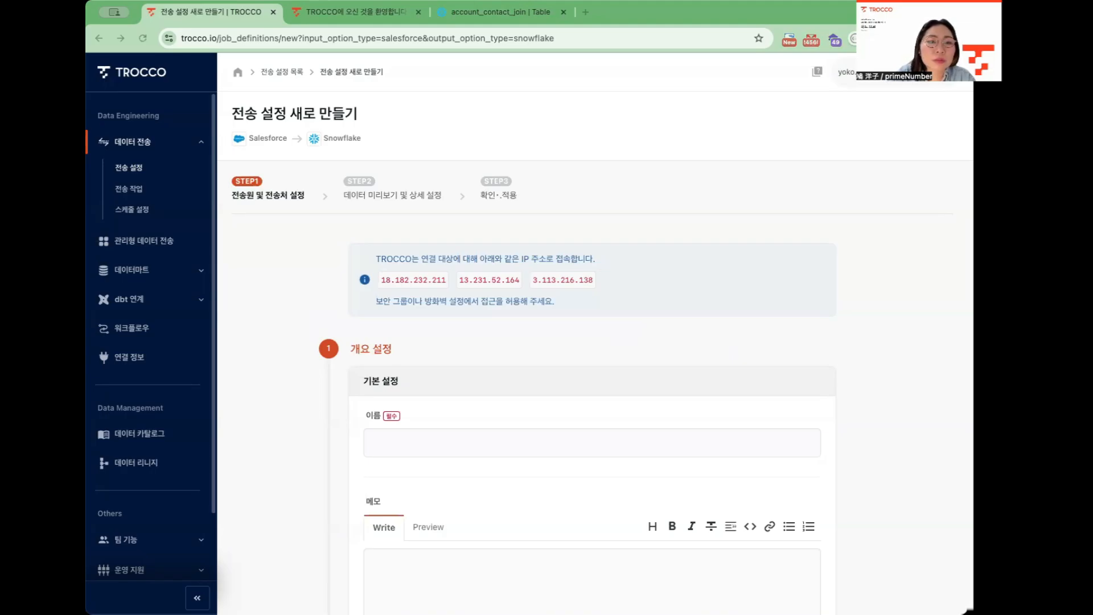
Name the transfer configuration "[Demo] SalesforceAccount to Snowflake" and enter "# memo" as its memo
click(439, 444)
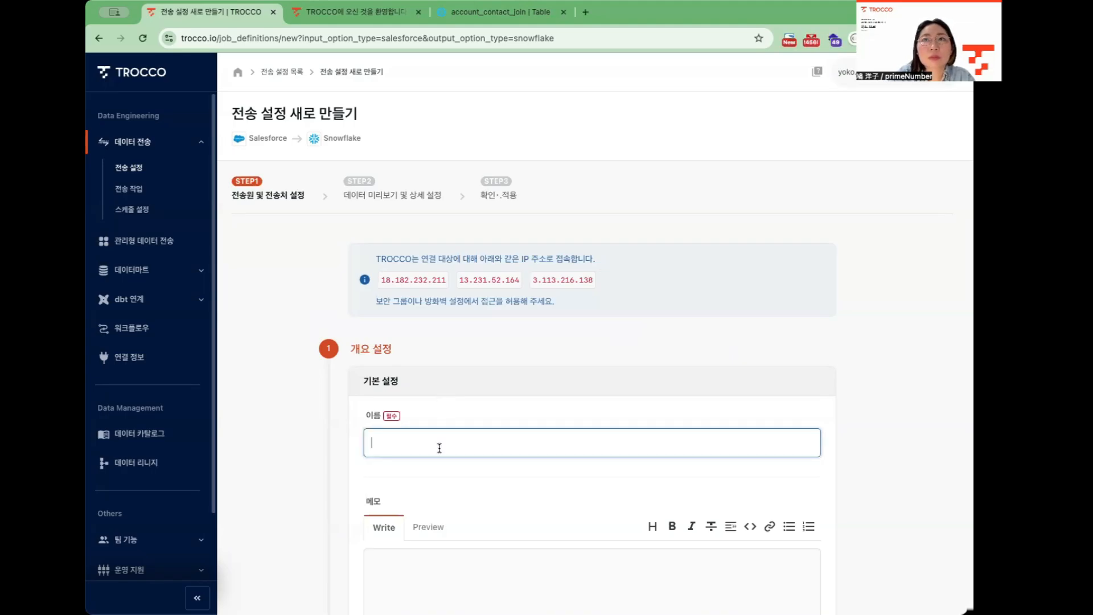
text([Demo] SalesforceAccount to Snowflake)
scroll(439, 448, down, 1)
scroll(439, 450, down, 1)
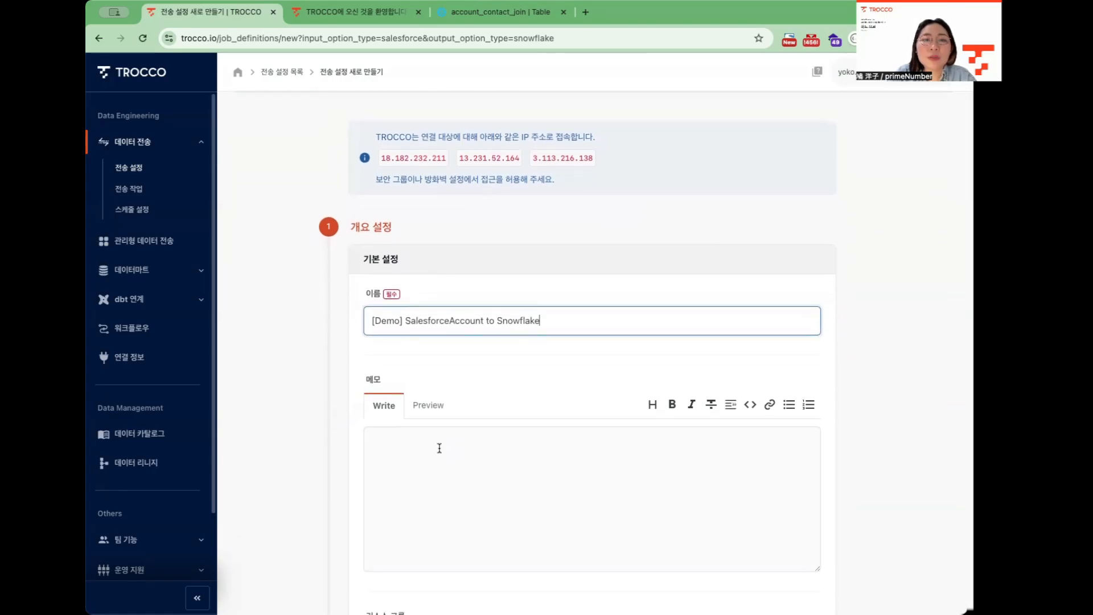
scroll(439, 448, down, 1)
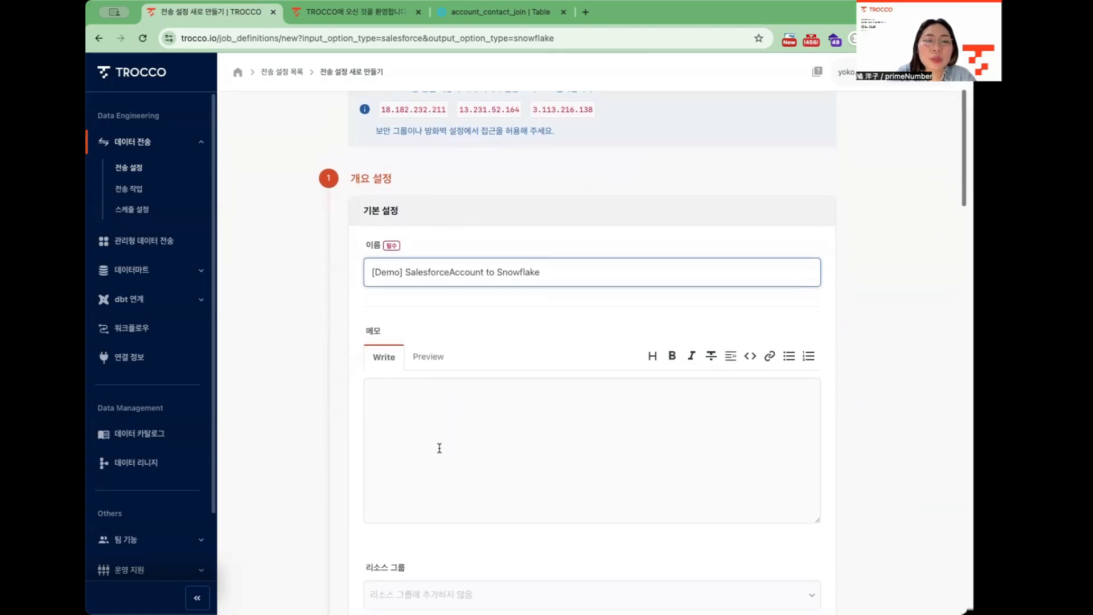
scroll(440, 448, down, 1)
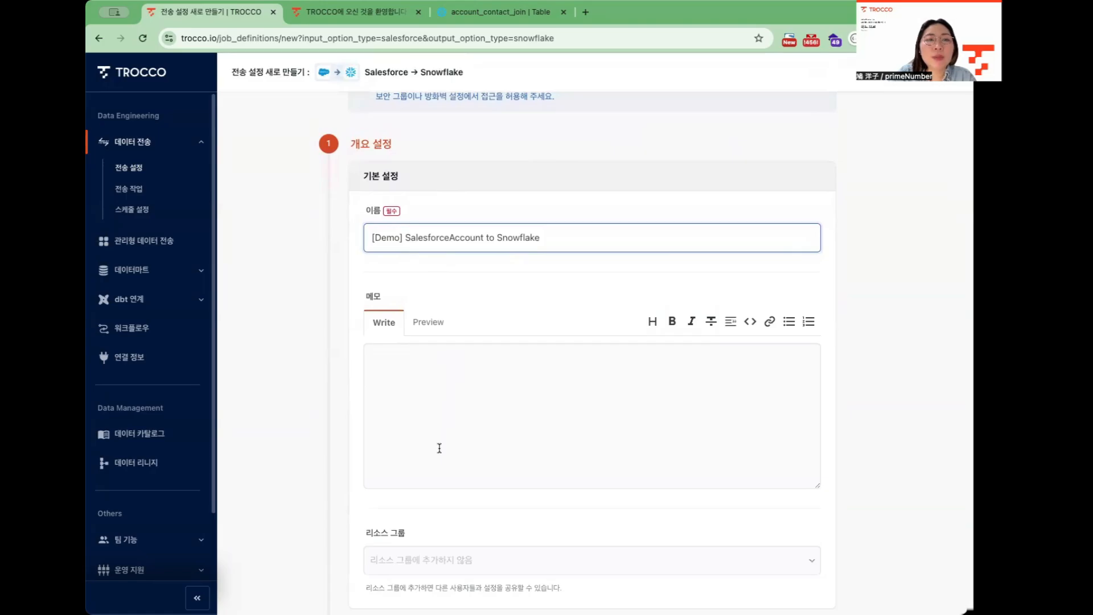
click(471, 399)
key(ctrl+space)
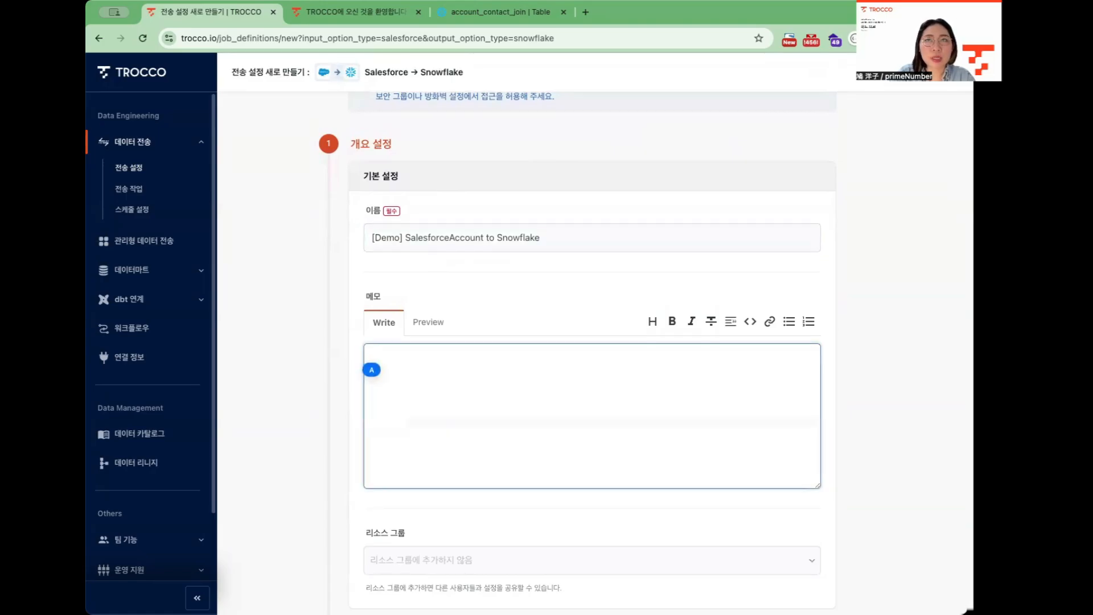
text(#)
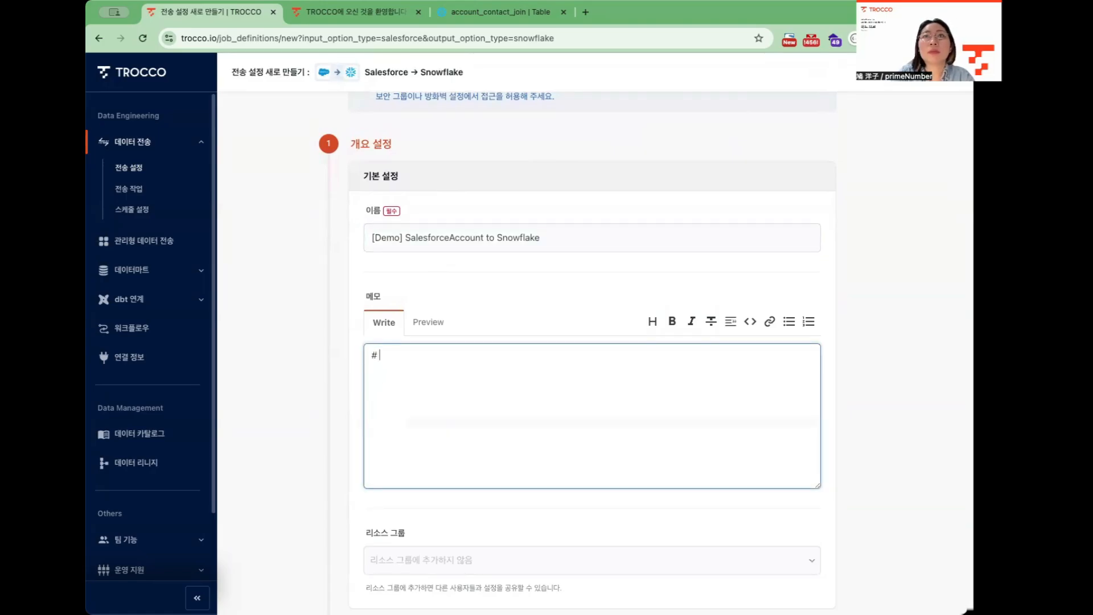
text( memo)
Set the Salesforce source's connection to "global- Salesforce-Account"
scroll(531, 380, down, 3)
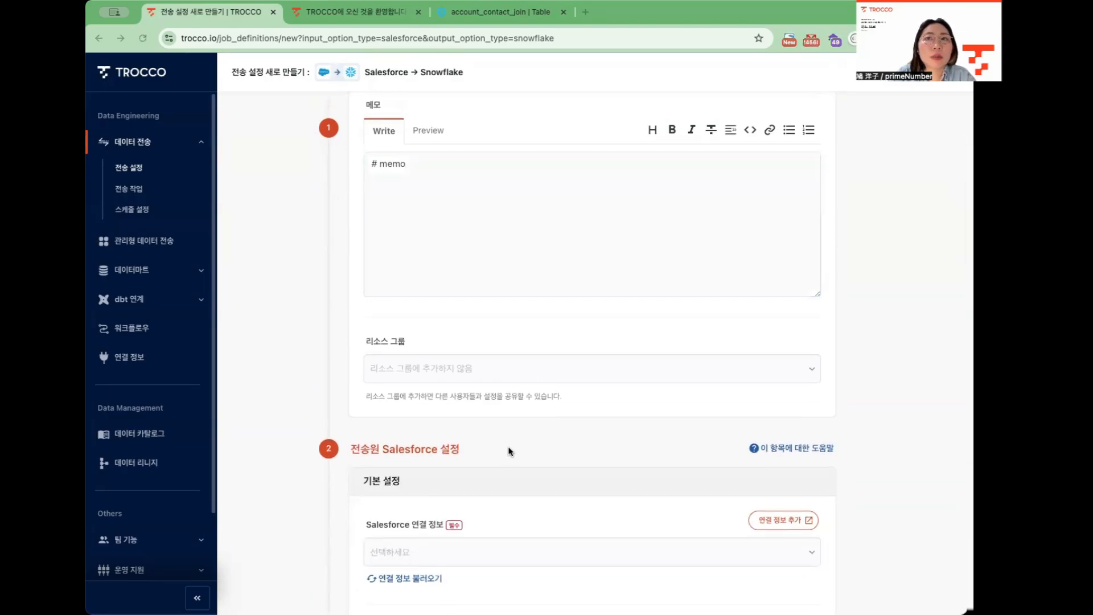
scroll(508, 452, down, 4)
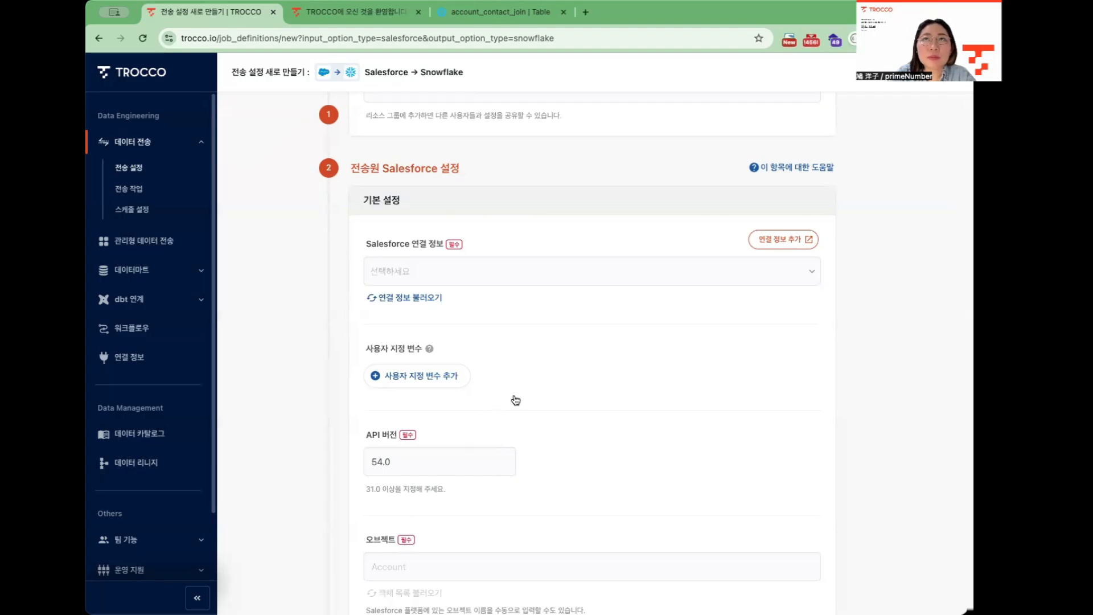
click(525, 281)
click(520, 301)
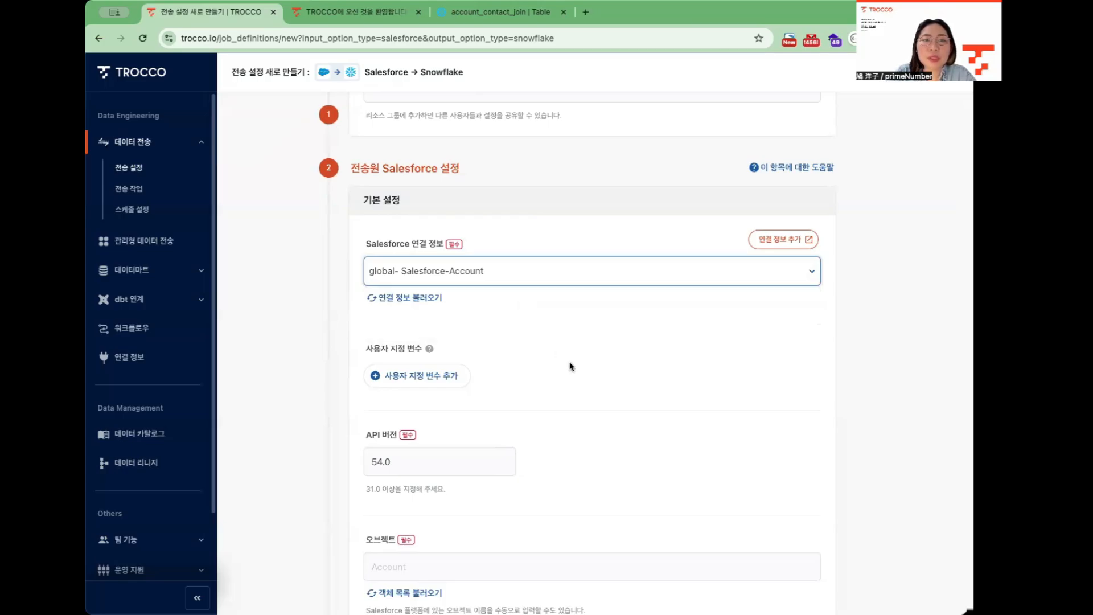
View the form for adding a new Salesforce connection, then return to the transfer configuration
scroll(572, 367, down, 1)
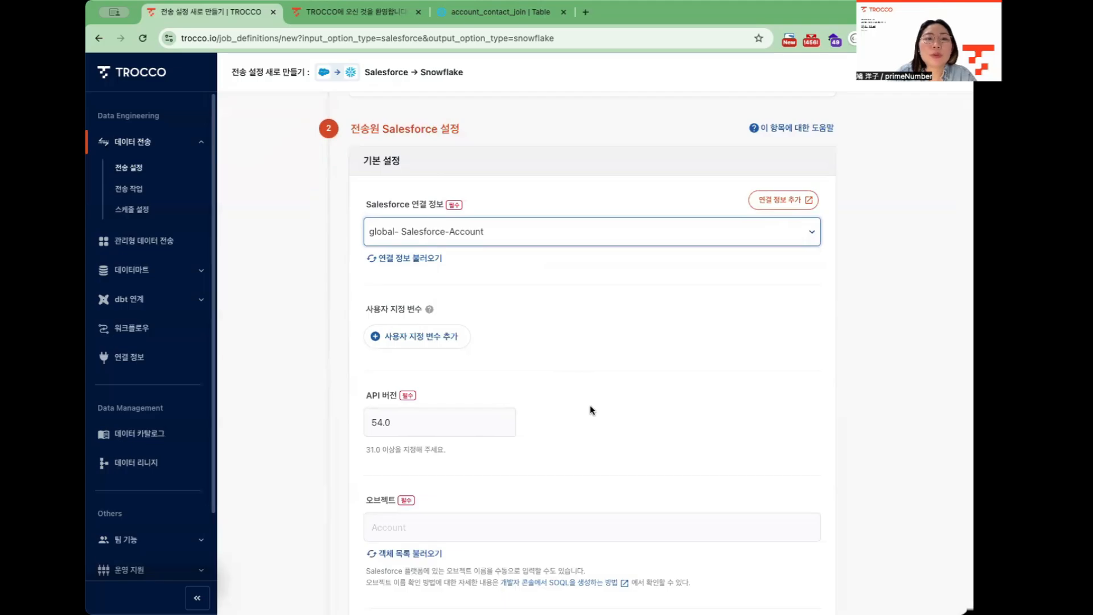
scroll(590, 406, up, 1)
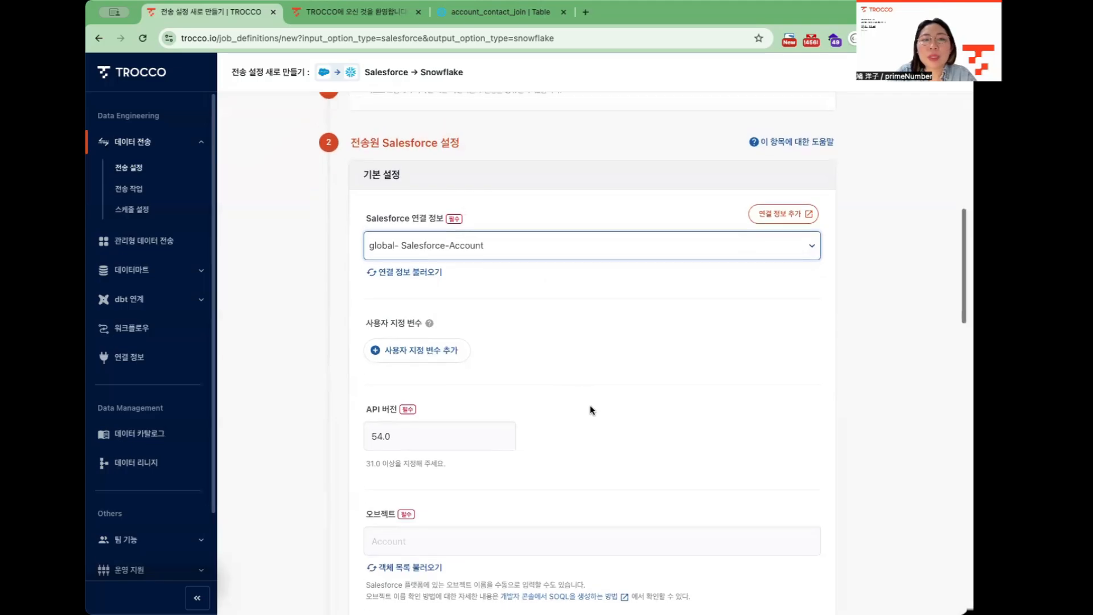
click(763, 216)
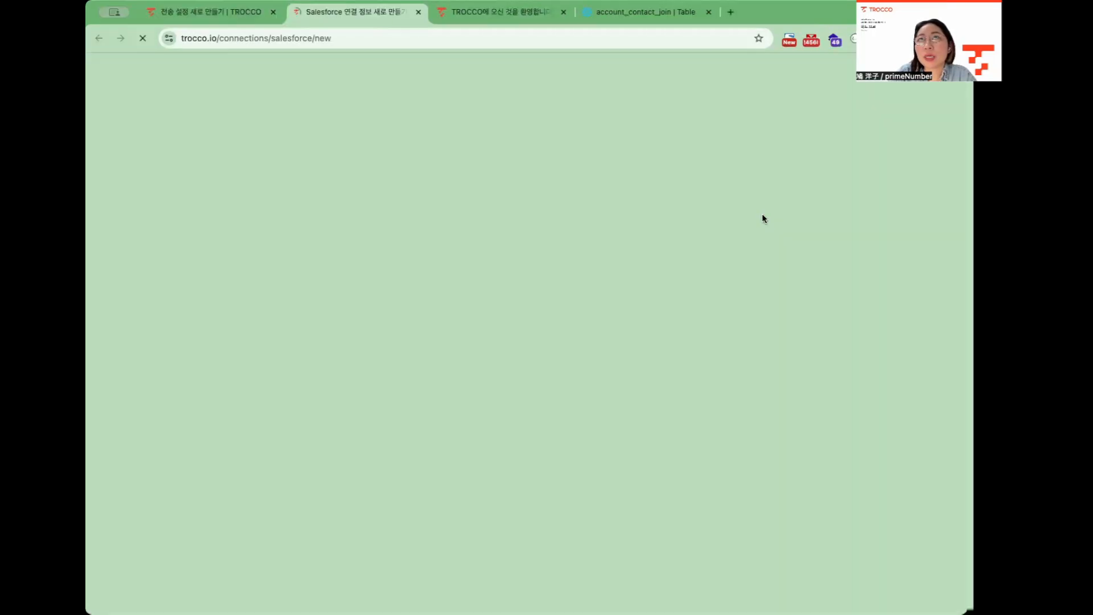
scroll(536, 355, down, 6)
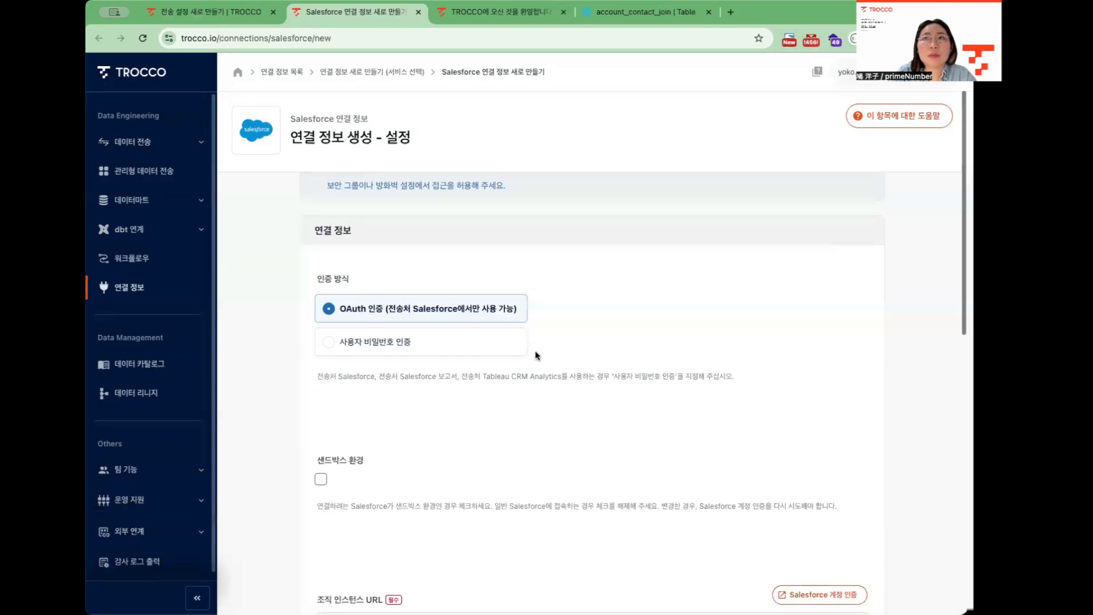
scroll(536, 355, down, 7)
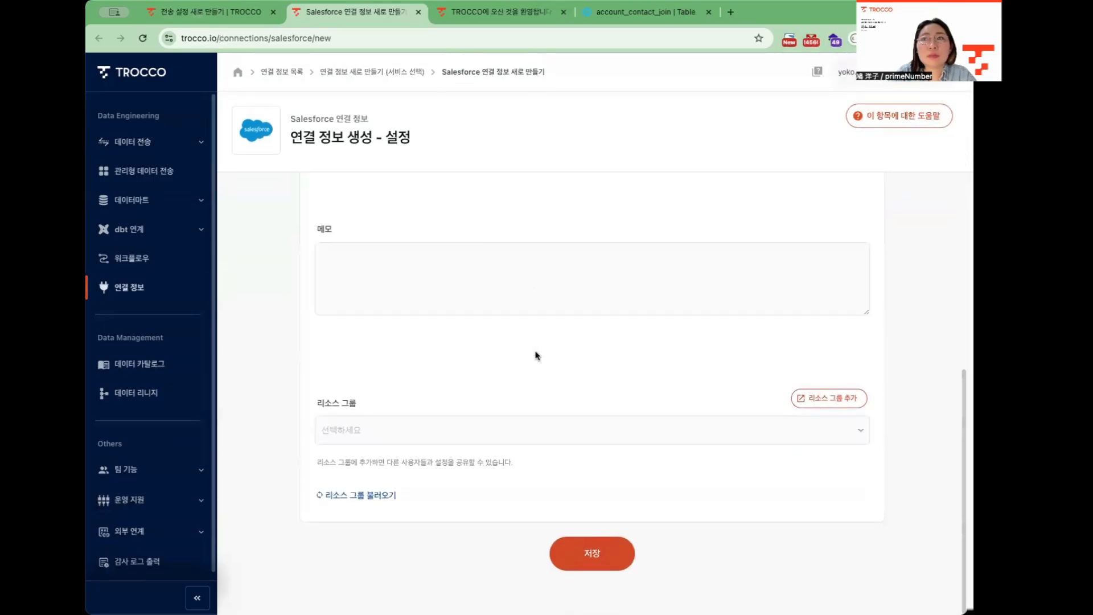
click(243, 14)
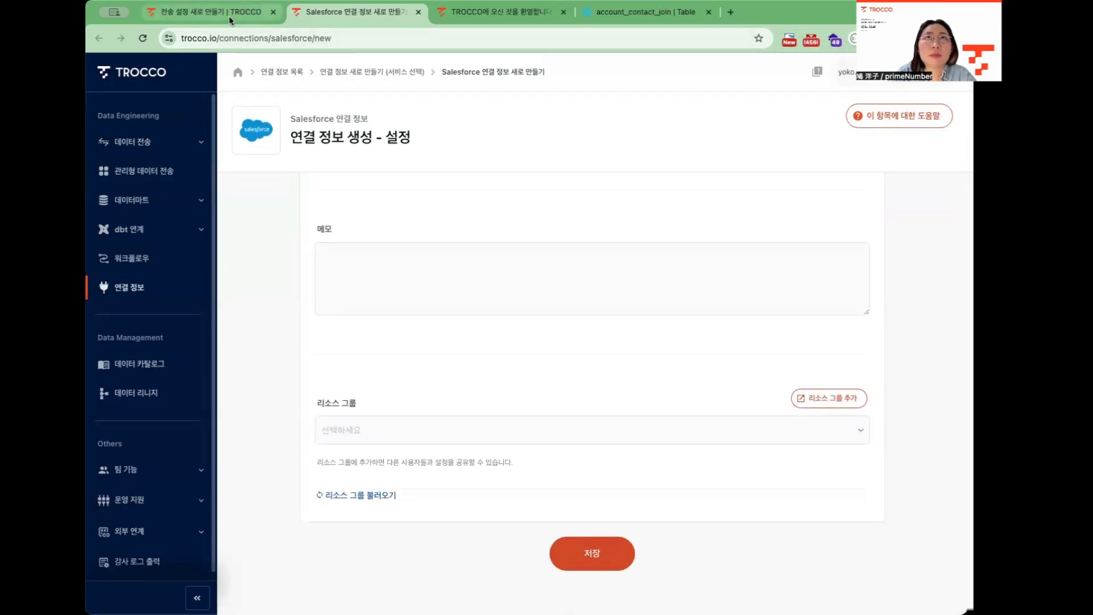
Examine the Salesforce source's custom variable, API version, object and object retrieval method settings
scroll(295, 329, down, 1)
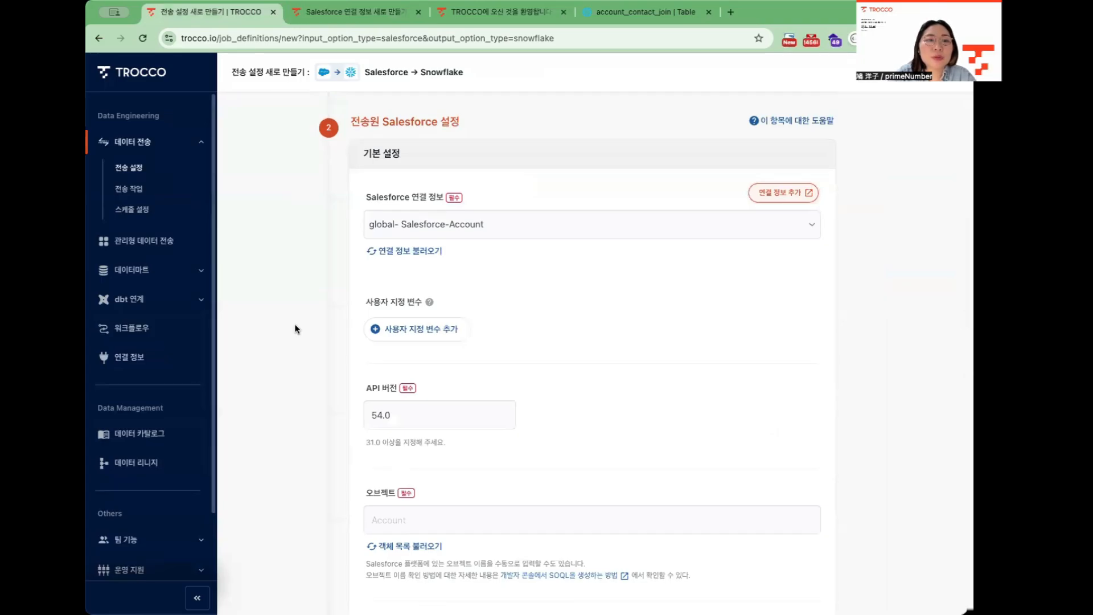
scroll(296, 329, down, 1)
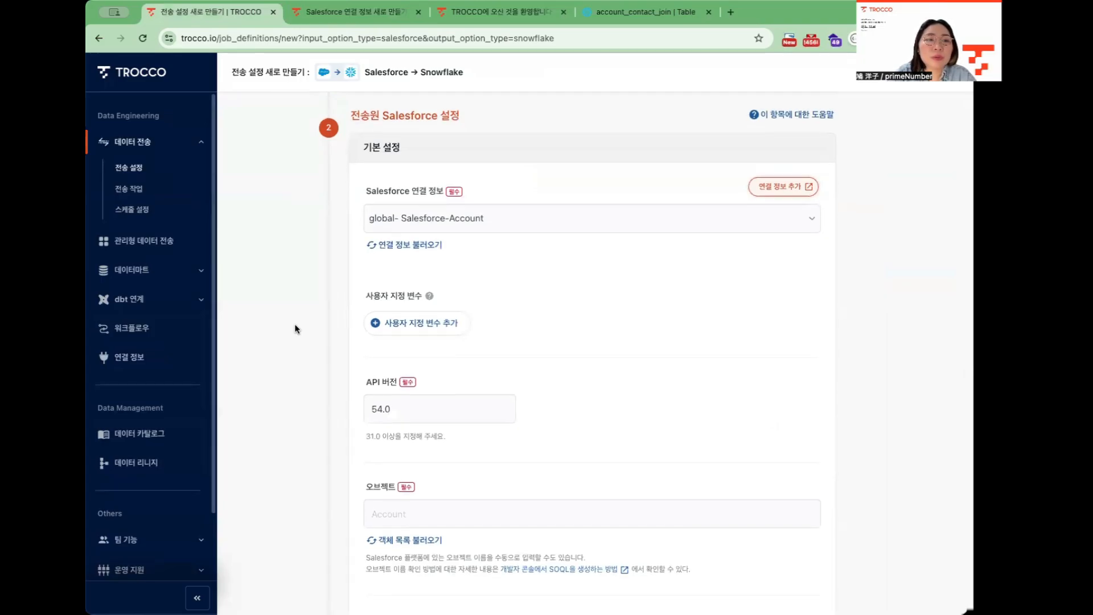
scroll(295, 329, down, 1)
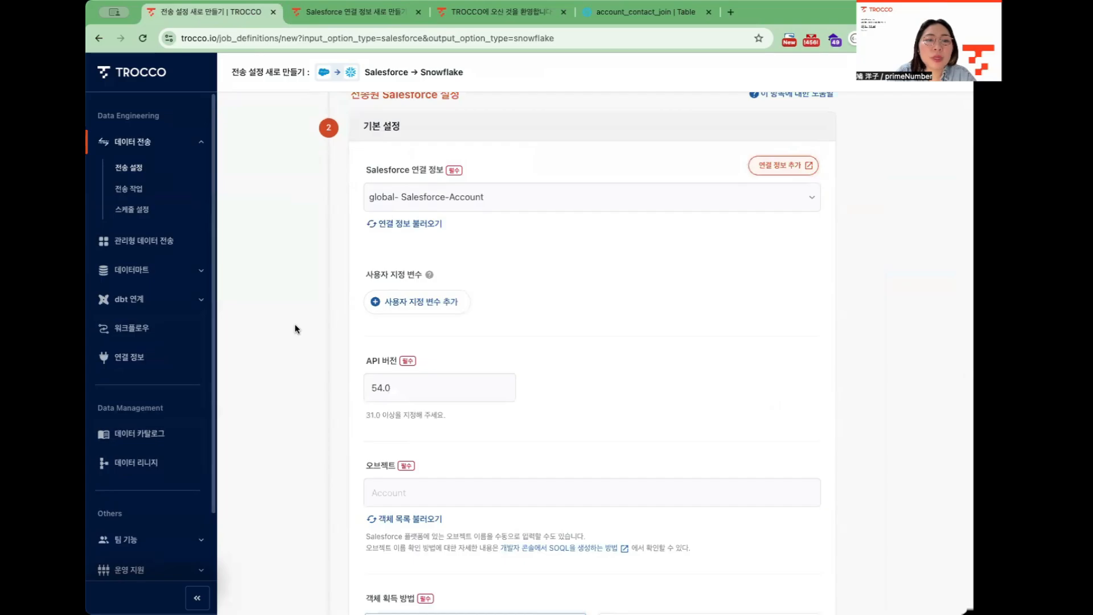
scroll(295, 329, down, 1)
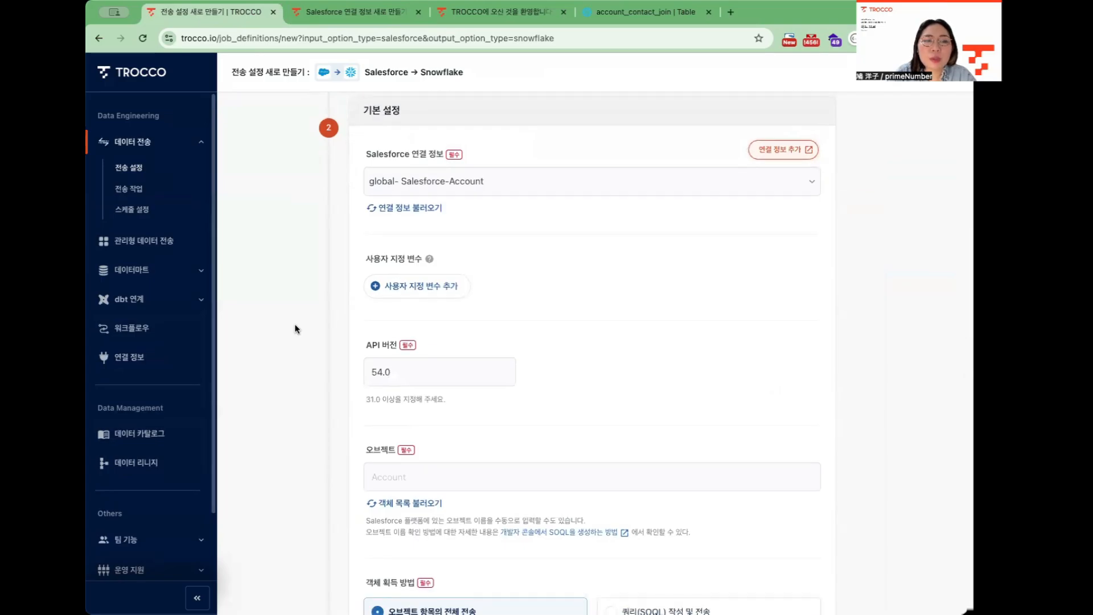
scroll(296, 329, down, 1)
drag(398, 353, 363, 352)
click(337, 378)
scroll(337, 378, down, 2)
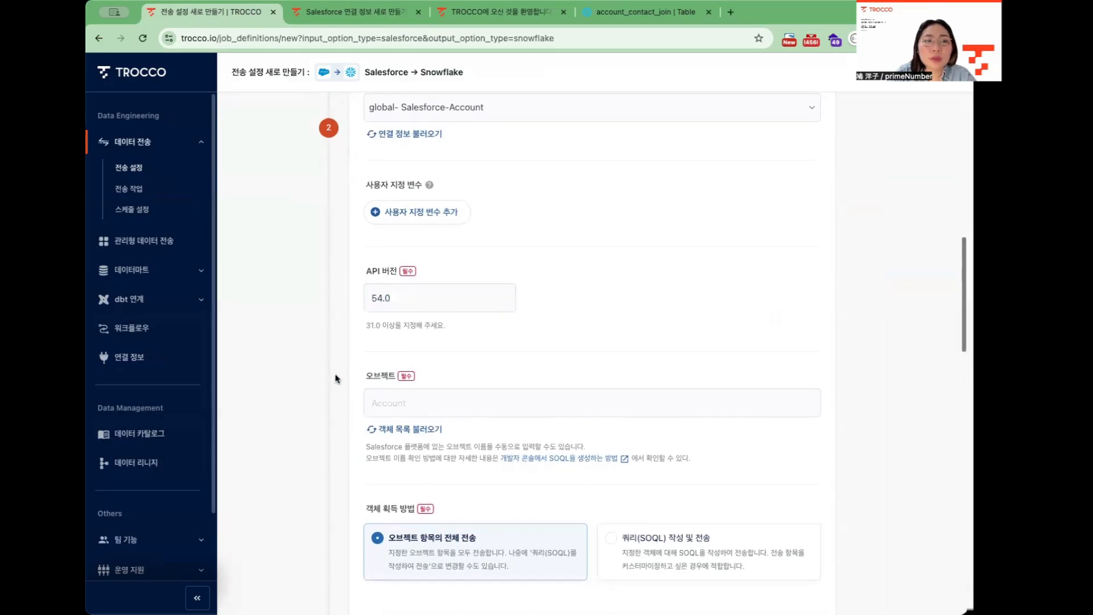
scroll(337, 378, down, 2)
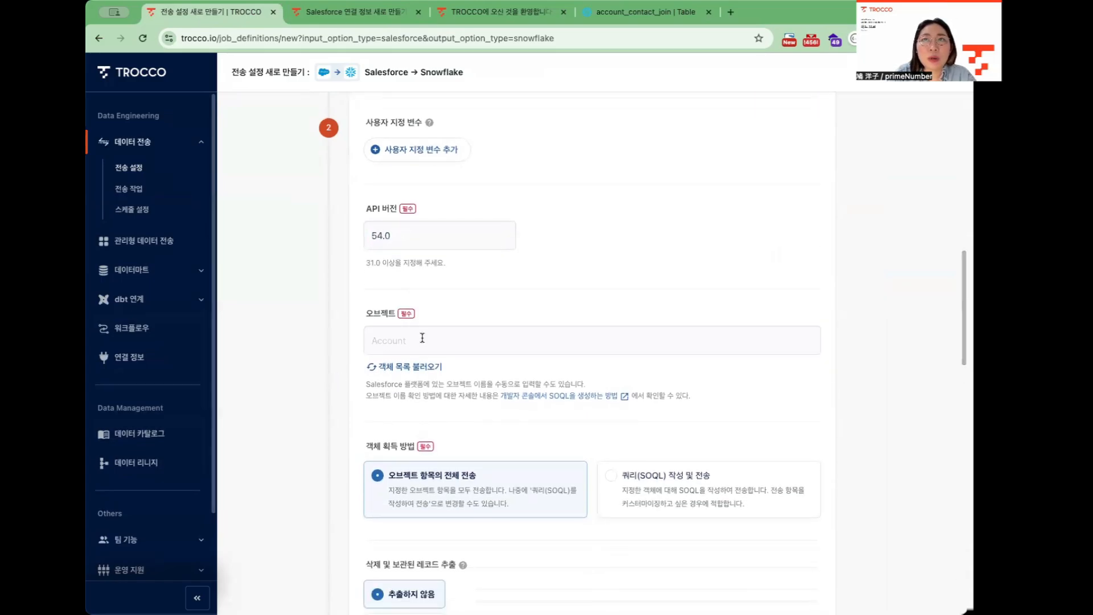
Set the Salesforce source's object to "Account"
click(373, 340)
click(415, 428)
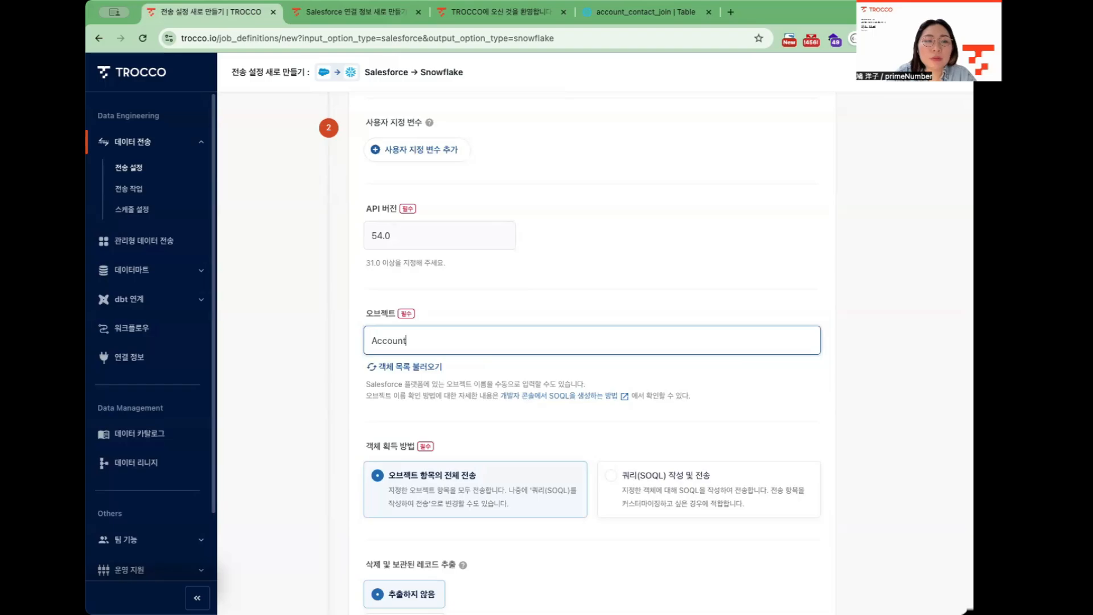
scroll(542, 410, down, 3)
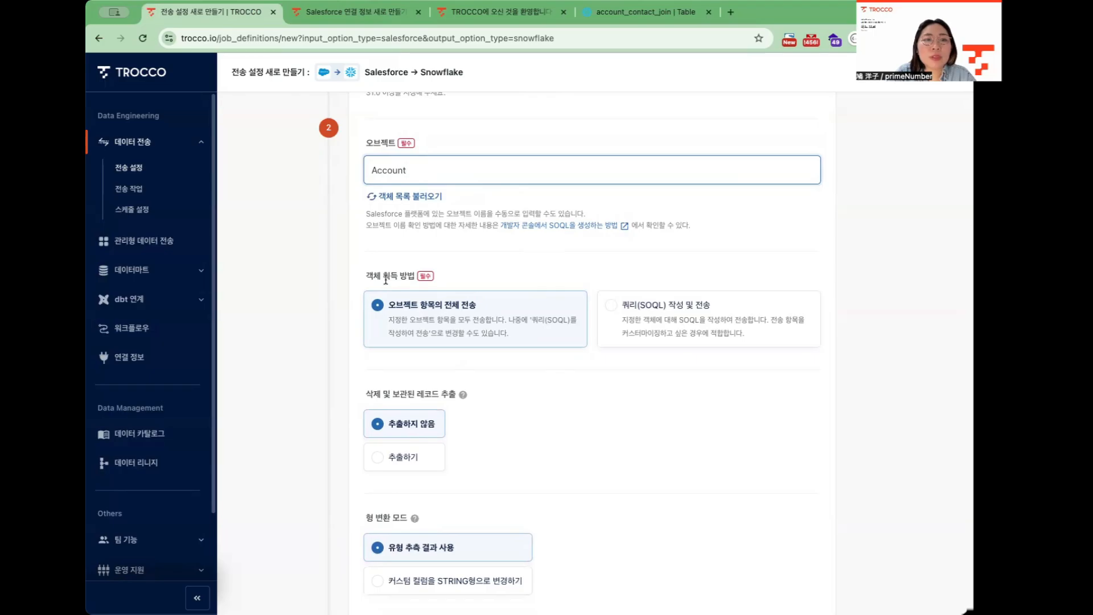
click(415, 201)
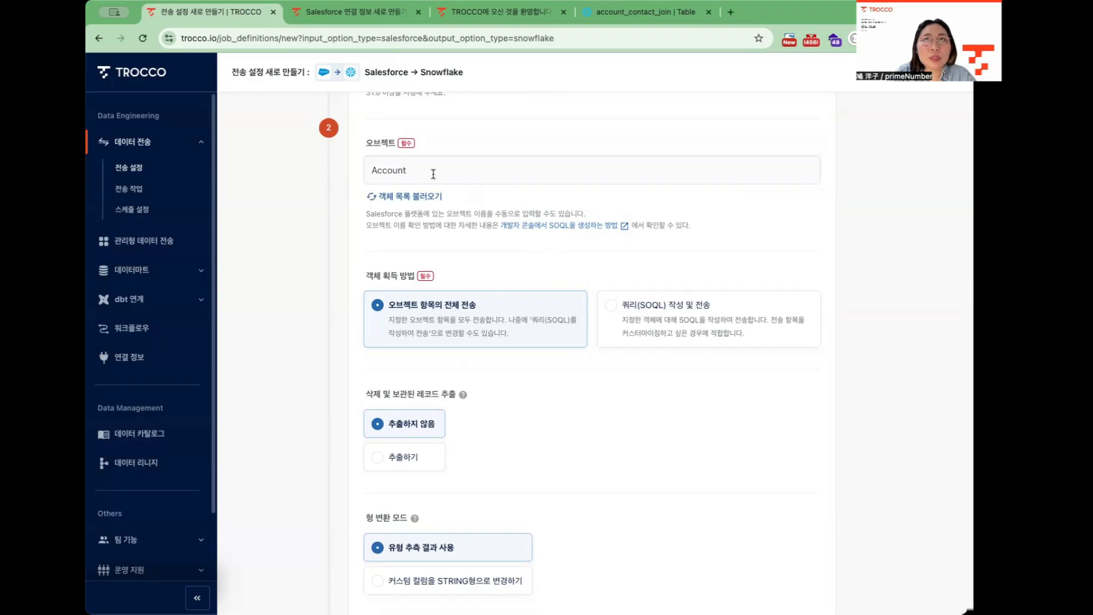
drag(432, 173, 370, 174)
click(349, 202)
Set the Snowflake destination's connection to "pN Snowflake"
scroll(354, 267, down, 1)
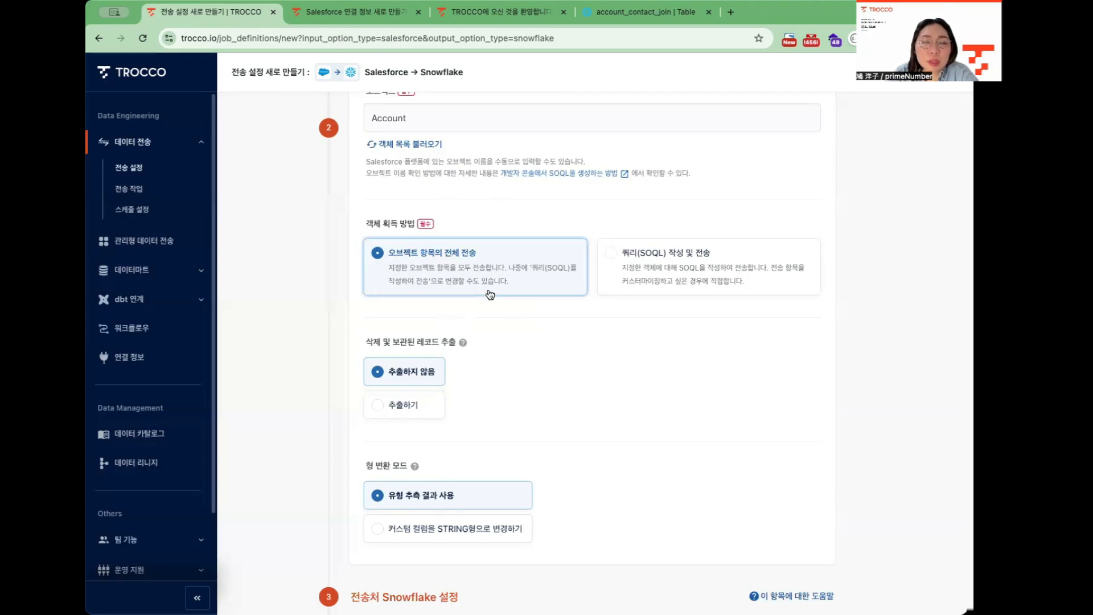
scroll(499, 363, down, 1)
scroll(500, 363, down, 2)
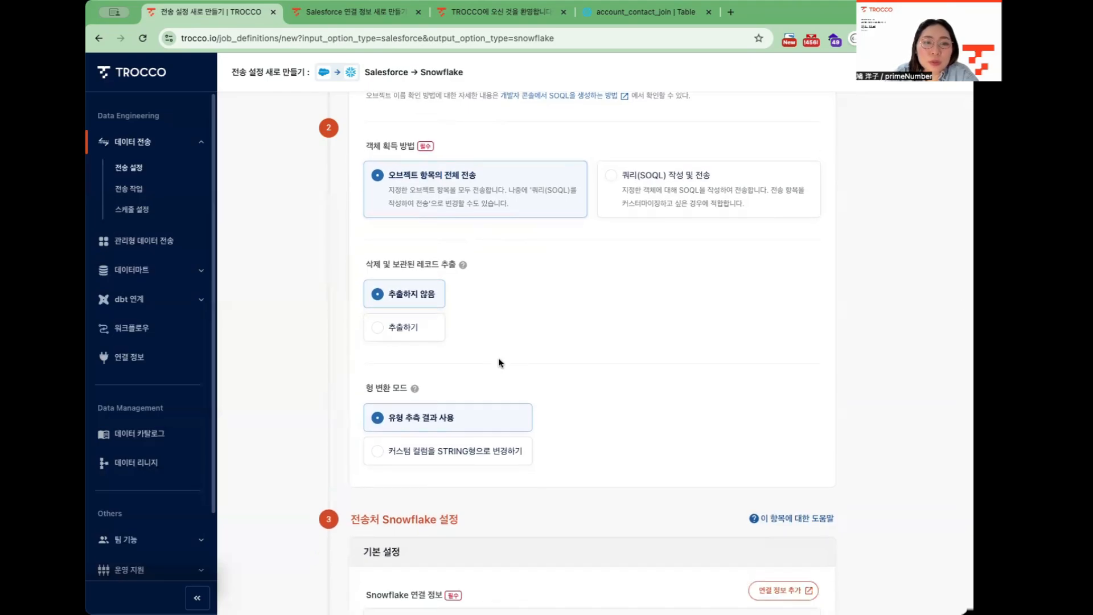
scroll(500, 363, down, 12)
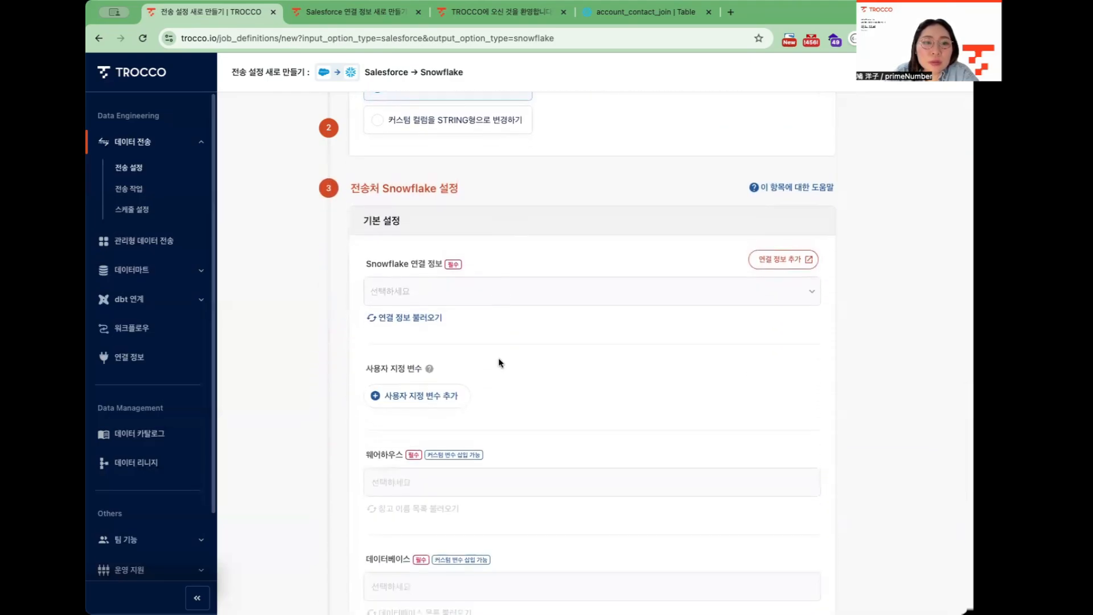
scroll(498, 358, down, 3)
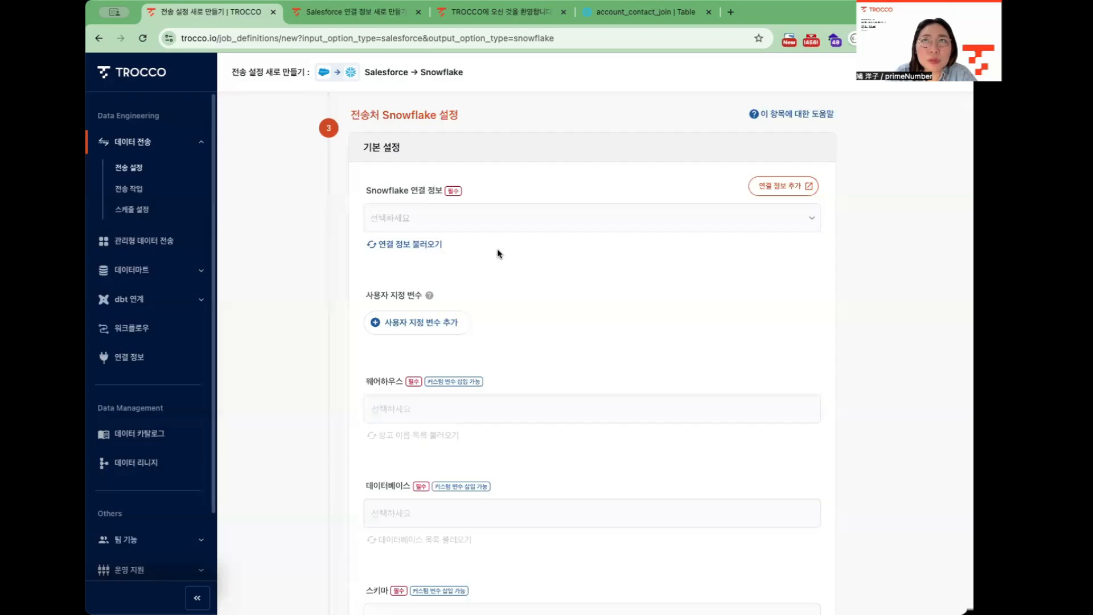
click(447, 223)
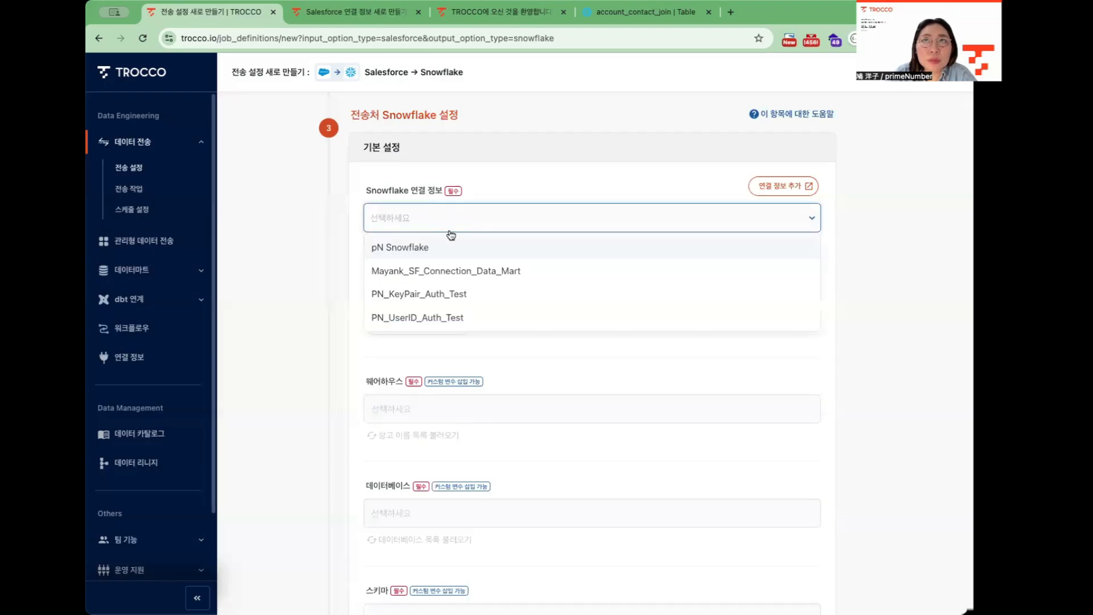
click(450, 247)
Set the Snowflake destination's warehouse to TEST_WH and its database to TEST_BY_HATO
scroll(485, 369, down, 1)
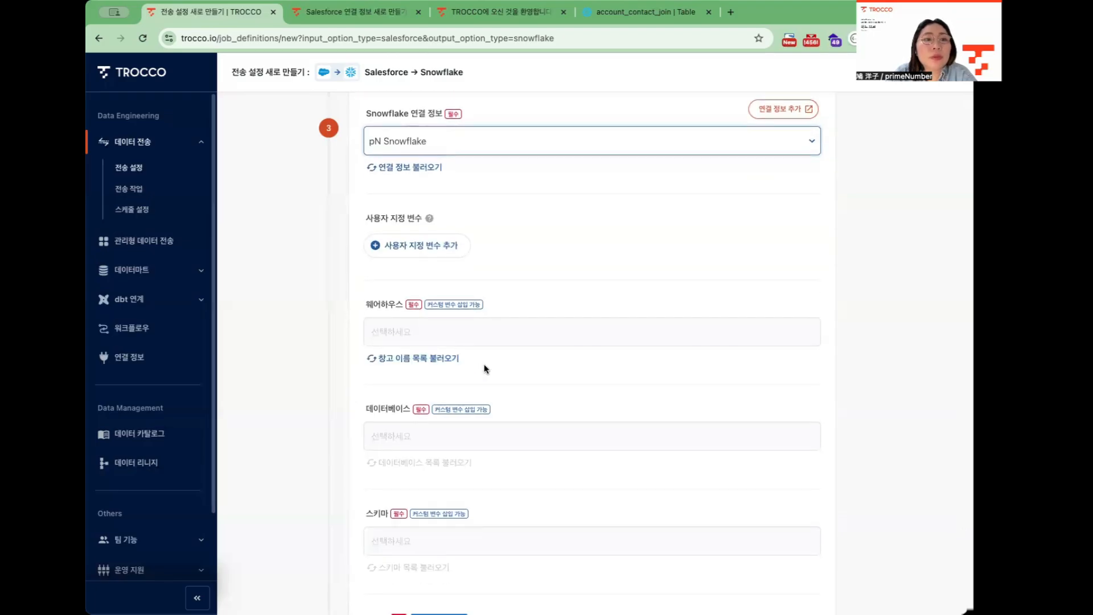
click(455, 341)
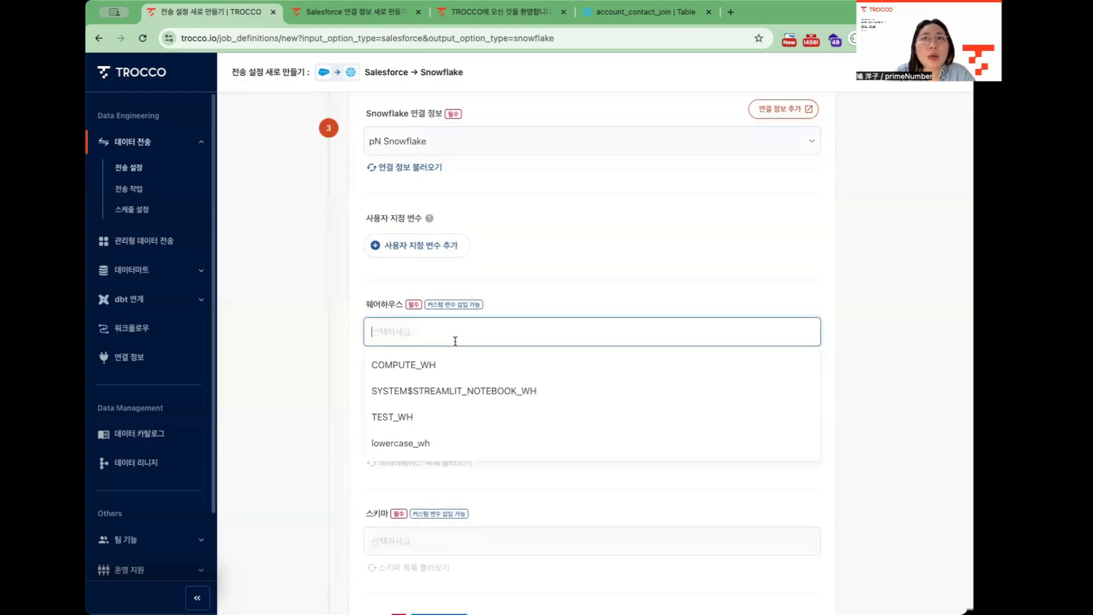
click(439, 417)
scroll(503, 340, down, 1)
scroll(502, 341, down, 1)
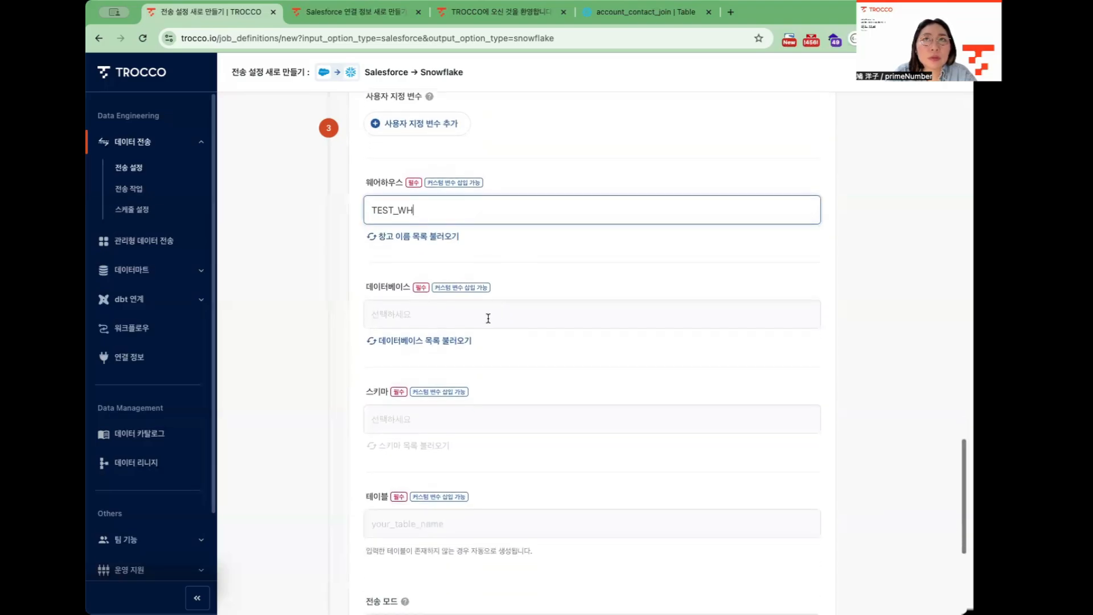
click(487, 317)
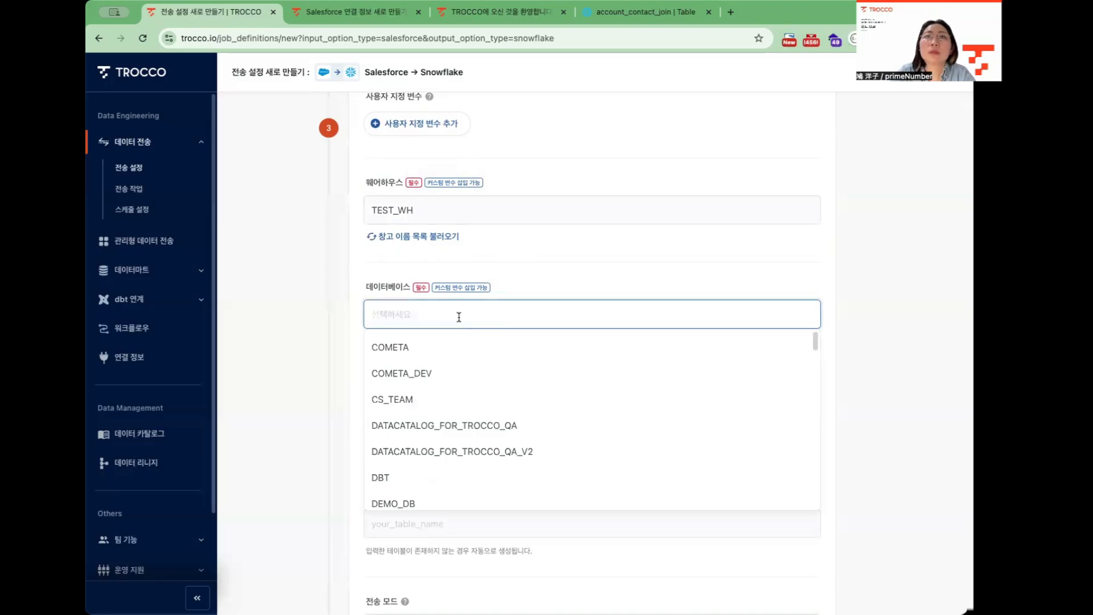
text(ha)
click(477, 350)
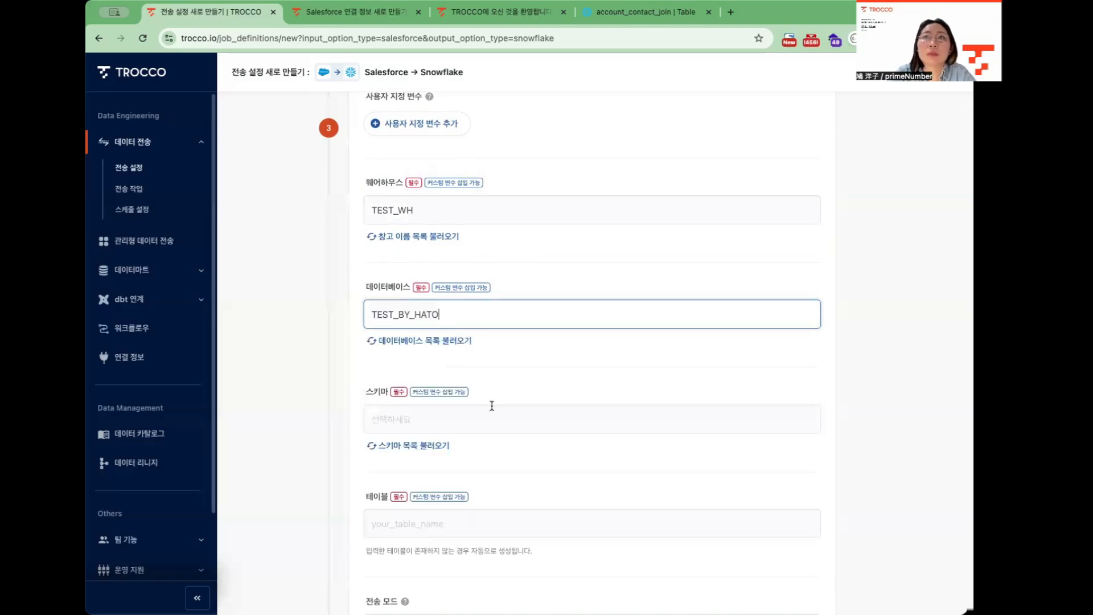
Set the Snowflake destination's schema to HATO_TEST_SCHEMA
click(492, 425)
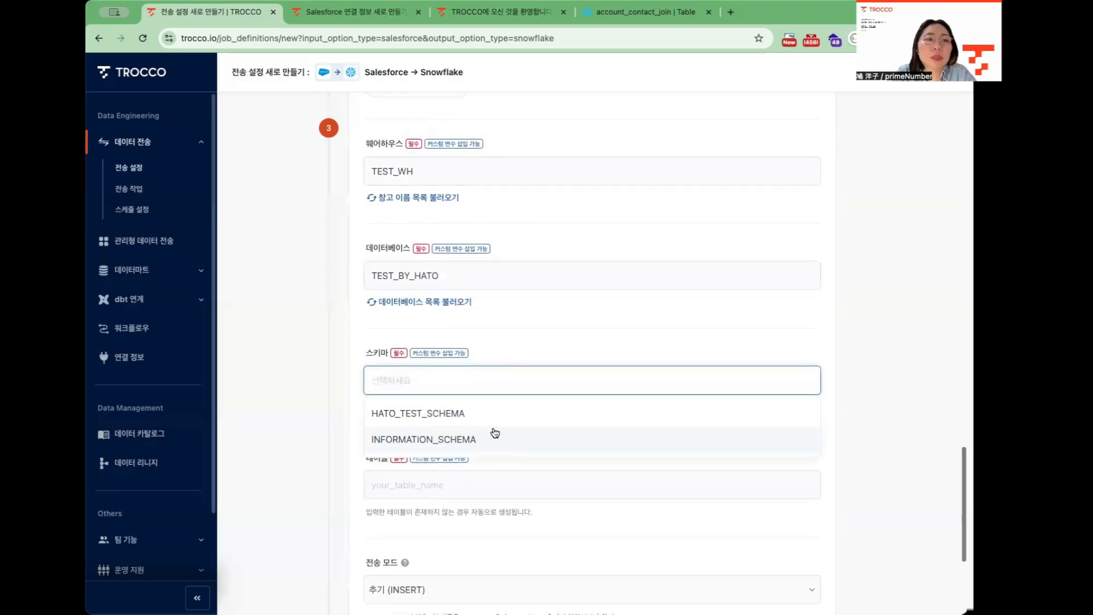
key(Escape)
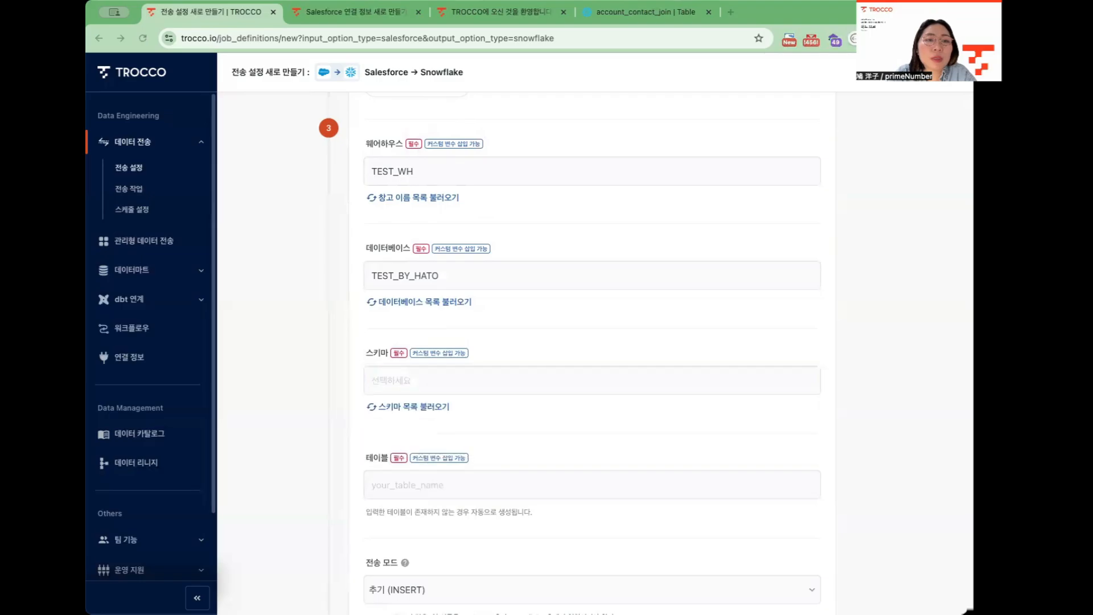
click(504, 381)
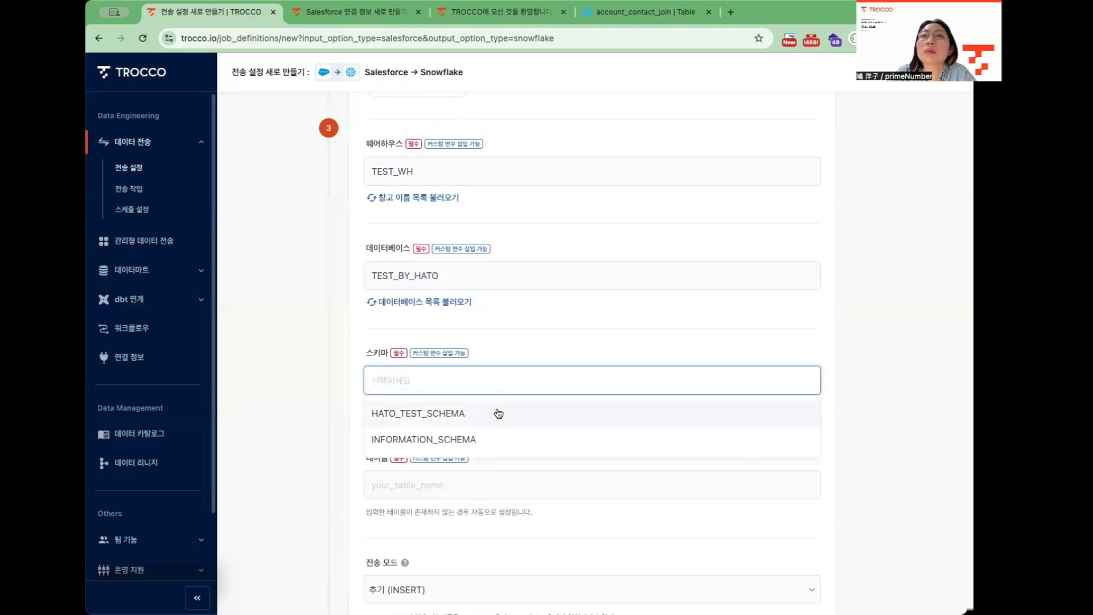
click(498, 413)
Enter "salesforce_account_data" as the Snowflake destination's table name
scroll(513, 448, down, 2)
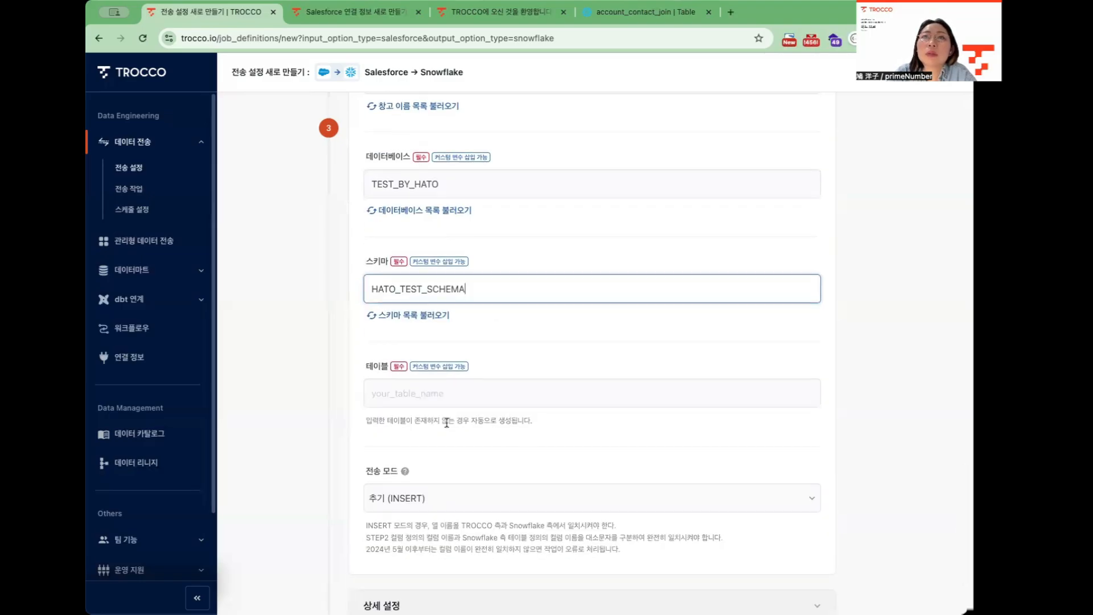
key(alt+Tab)
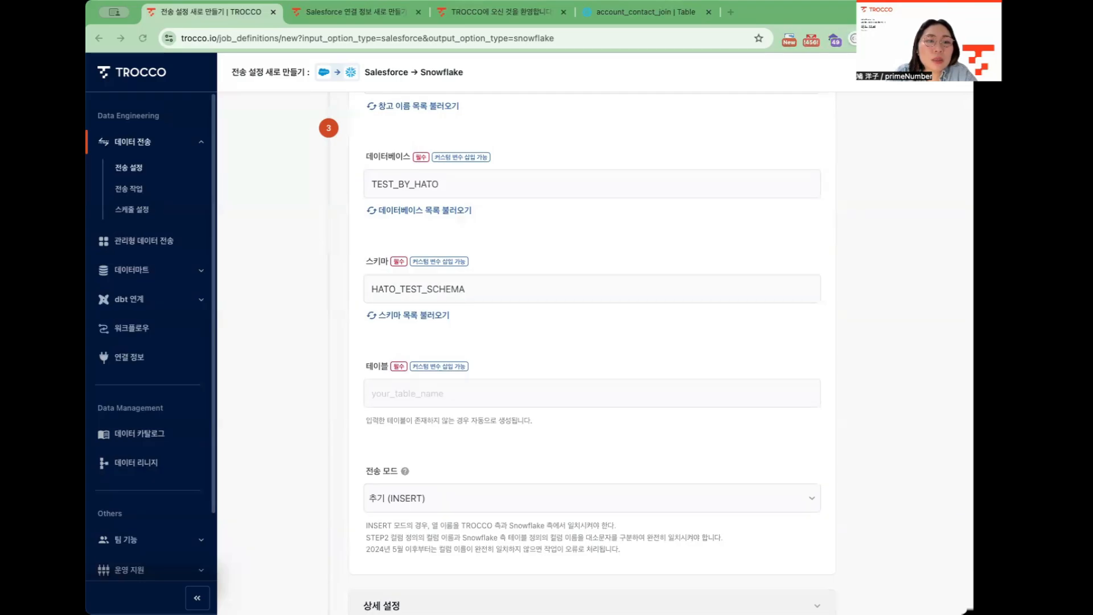
key(alt+Tab)
click(442, 392)
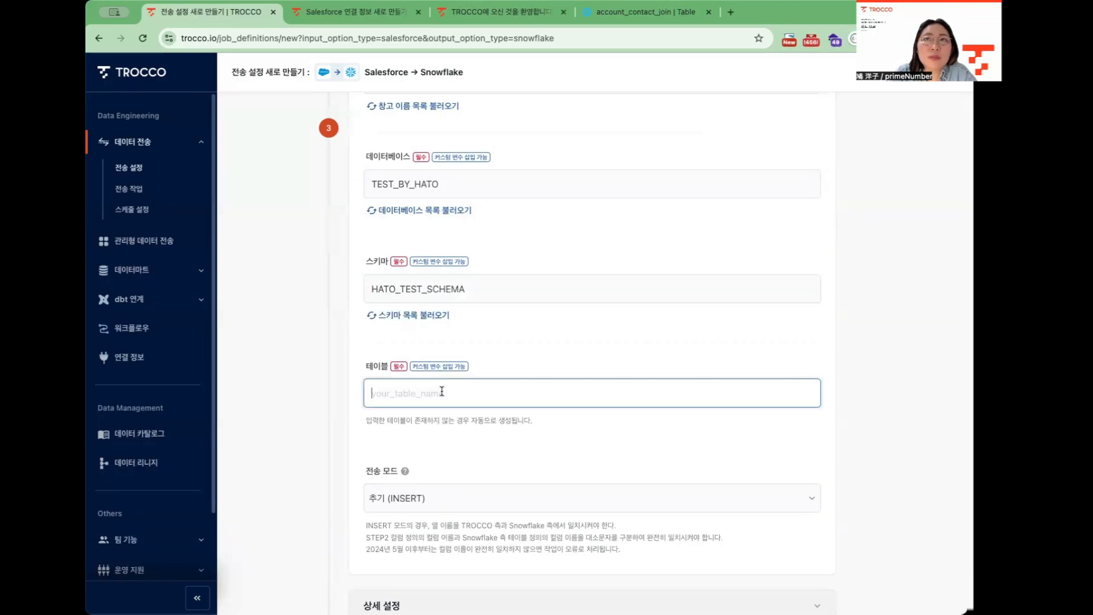
text(salesforce_account_data)
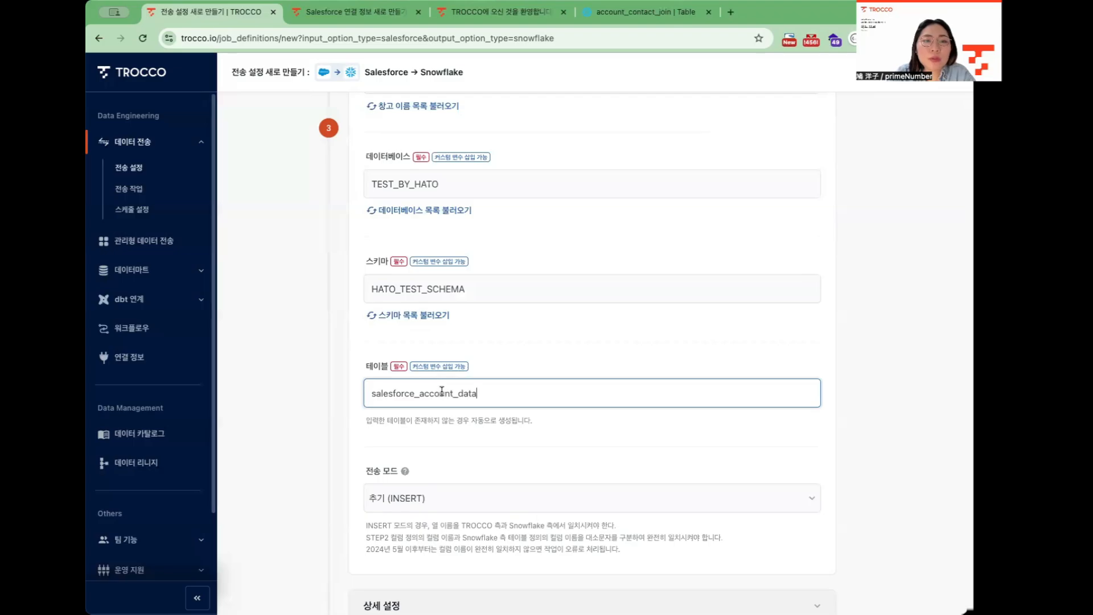
scroll(450, 441, down, 1)
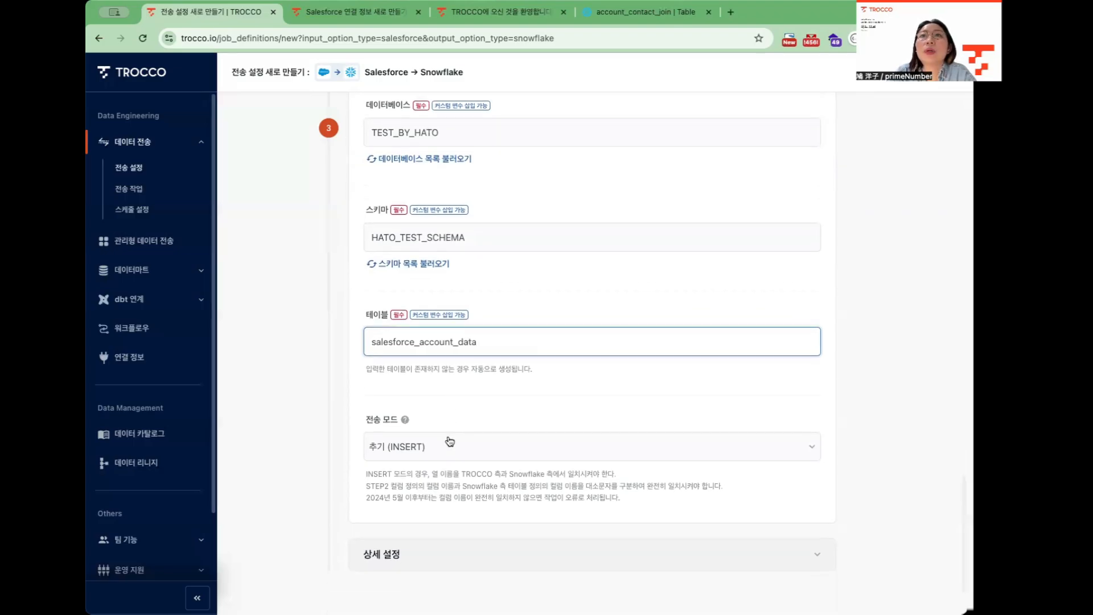
drag(366, 369, 551, 379)
click(552, 378)
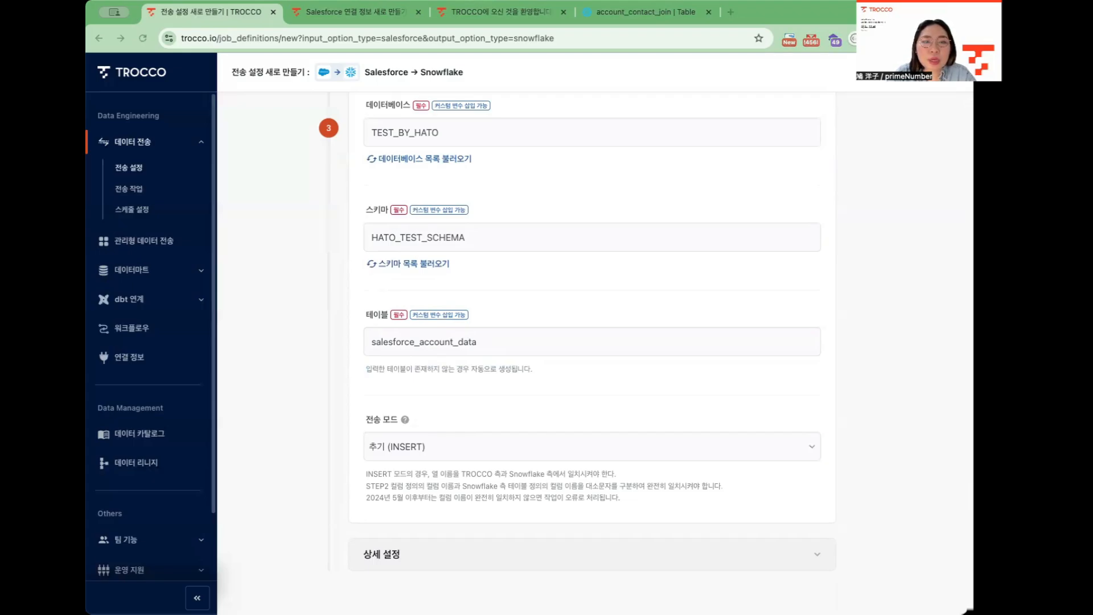
Set the Snowflake destination's transfer mode to full replacement, 전건 교체 (REPLACE)
scroll(524, 384, down, 2)
click(524, 377)
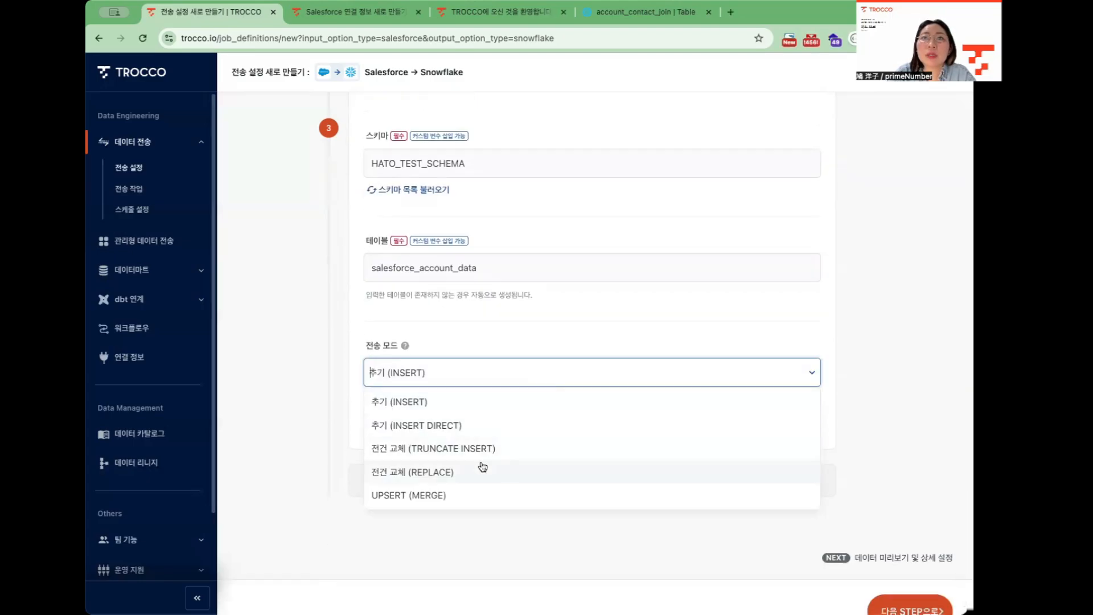
click(406, 477)
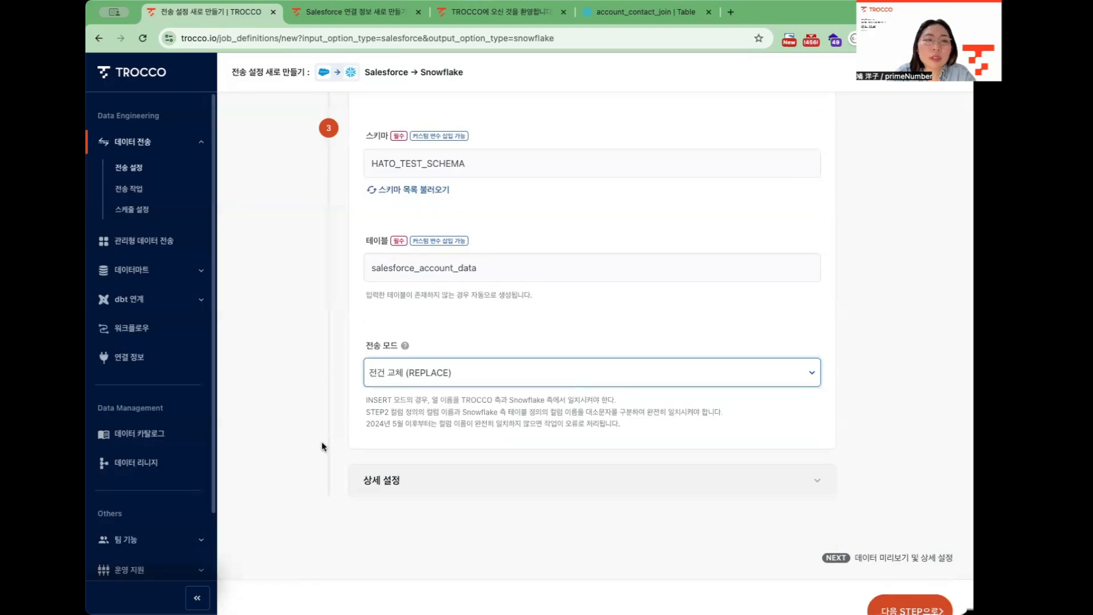
scroll(323, 447, down, 1)
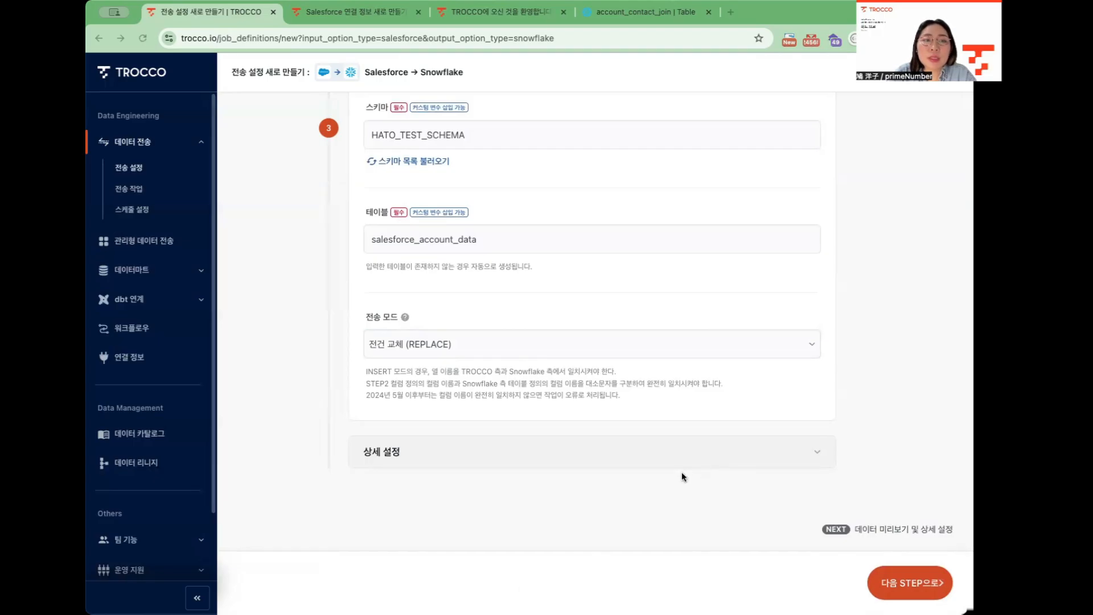
Consult the Snowflake destination's help article in Korean, reading through its setting and transfer mode descriptions, and return to the transfer configuration
scroll(682, 476, up, 10)
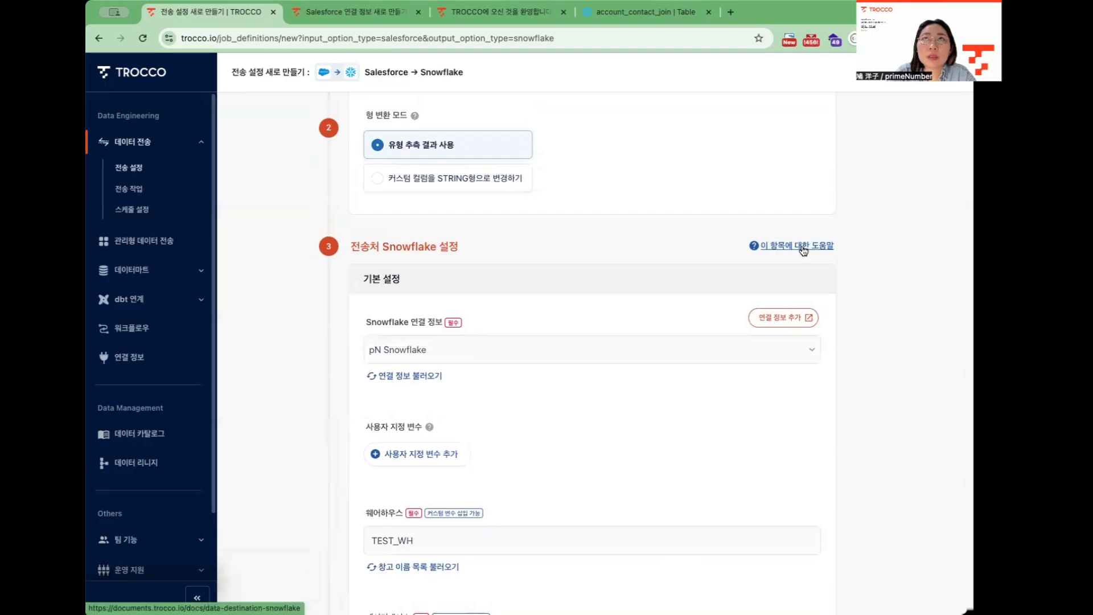
click(805, 245)
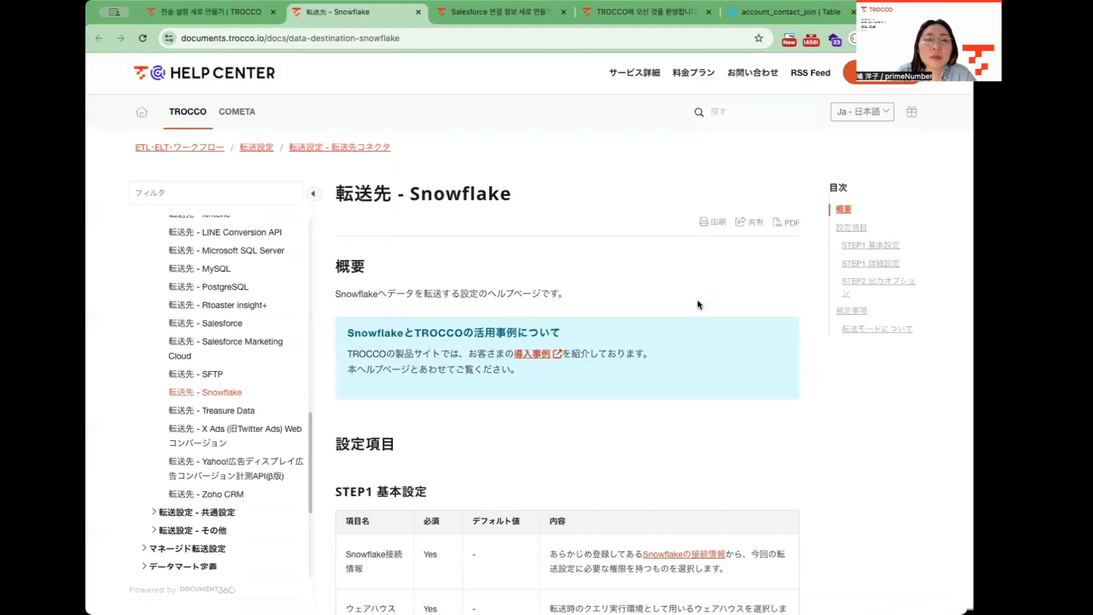
click(869, 112)
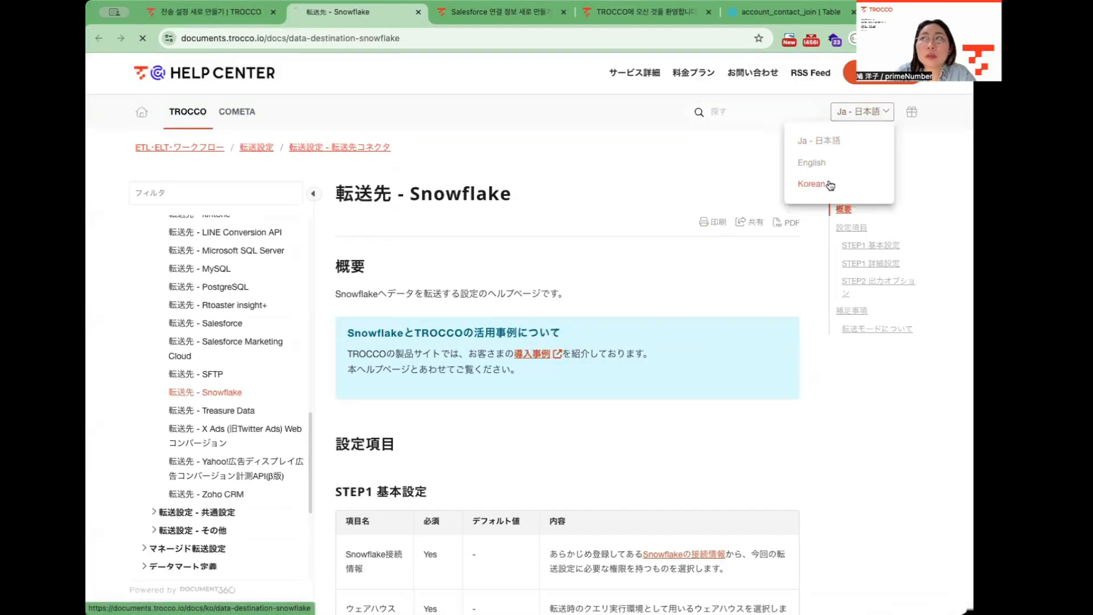
click(812, 183)
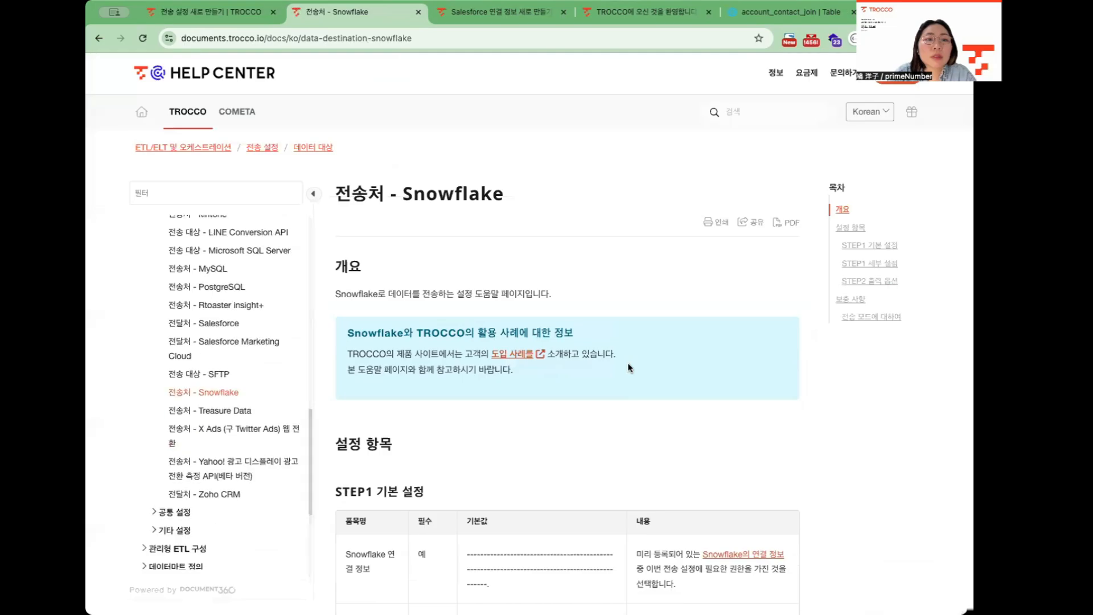
scroll(633, 353, down, 1)
scroll(635, 341, down, 10)
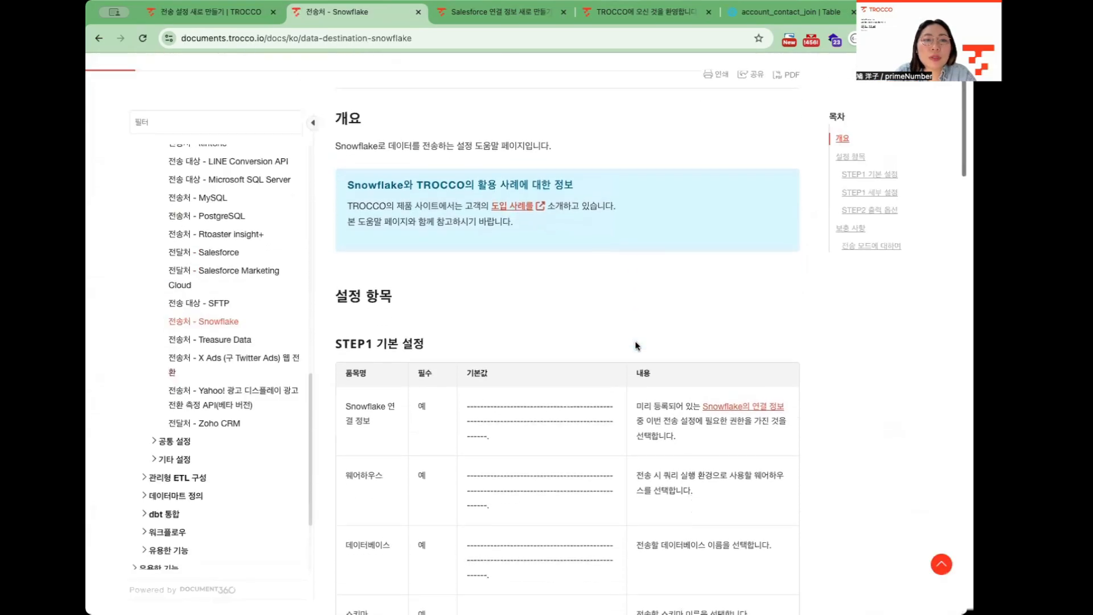
scroll(637, 344, down, 10)
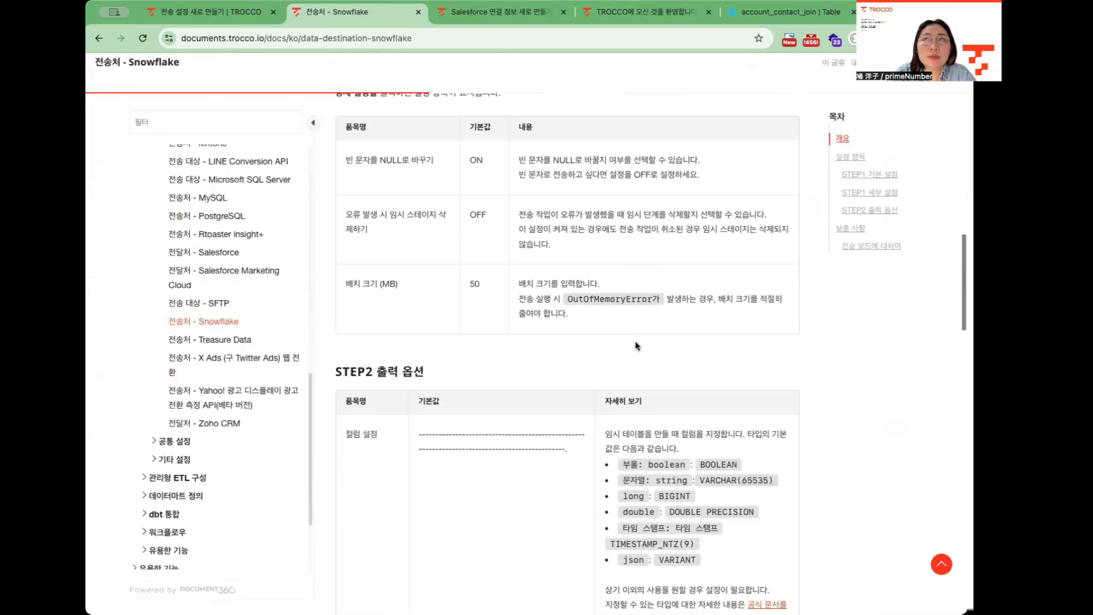
scroll(519, 239, down, 7)
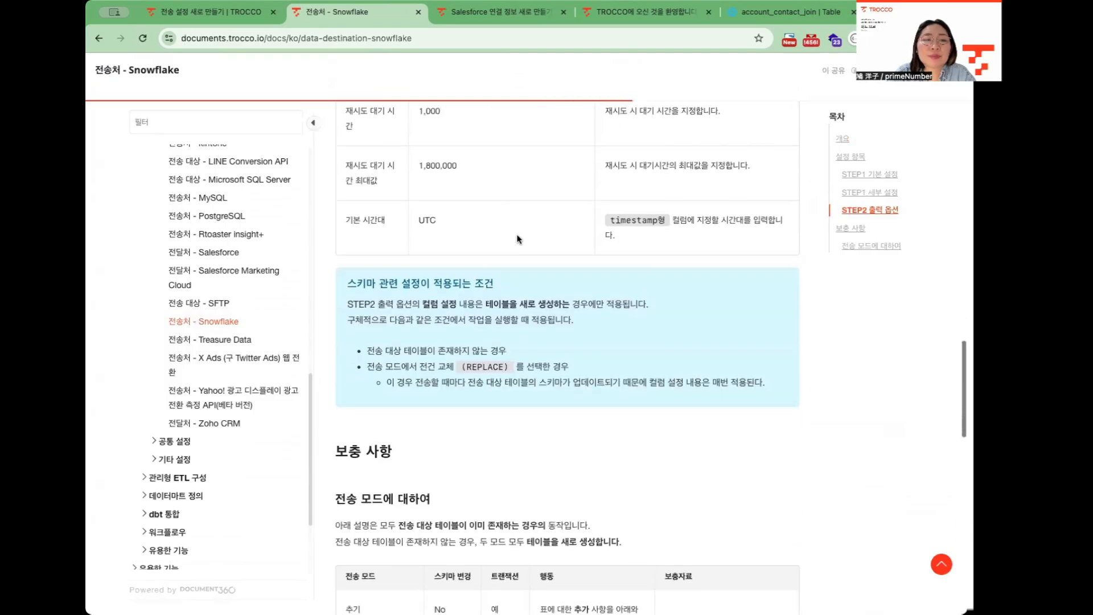
key(ctrl+shift+Tab)
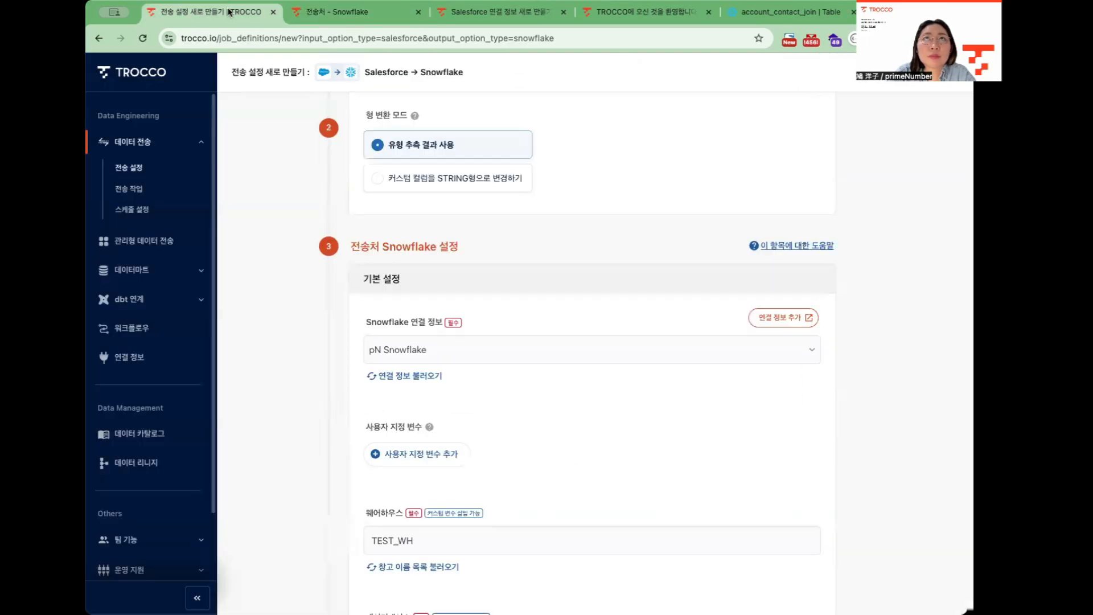
Expand the Snowflake destination's detailed settings (상세 설정) to examine the NULL conversion, temporary stage and batch size options
scroll(290, 341, down, 4)
scroll(290, 340, down, 8)
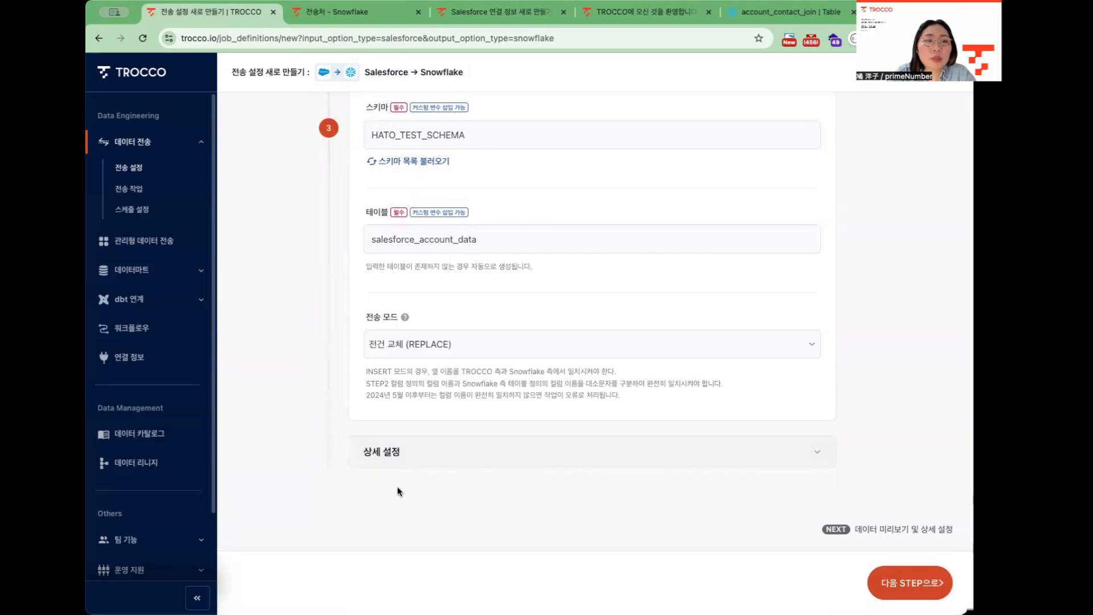
click(435, 452)
scroll(439, 453, down, 2)
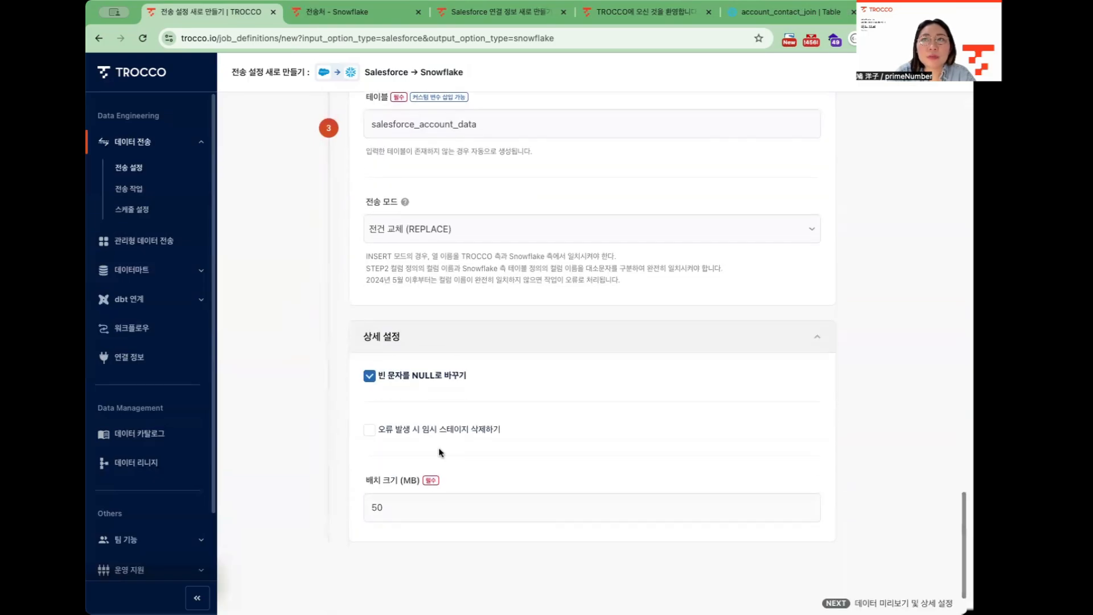
Collapse the Snowflake destination's detailed settings and advance to STEP2, data preview and detailed settings
click(473, 343)
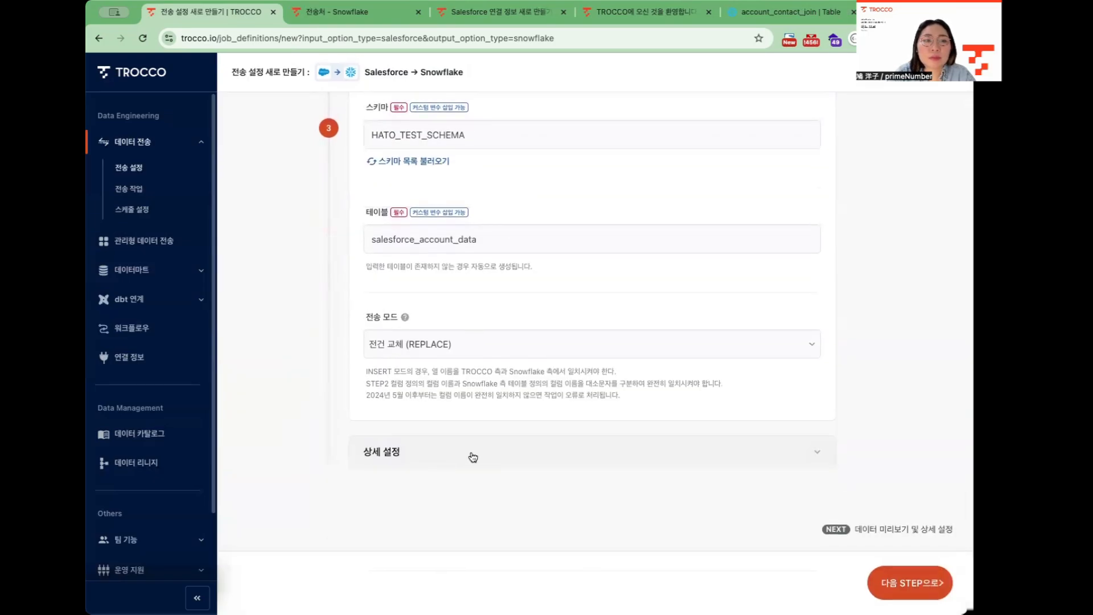
click(899, 595)
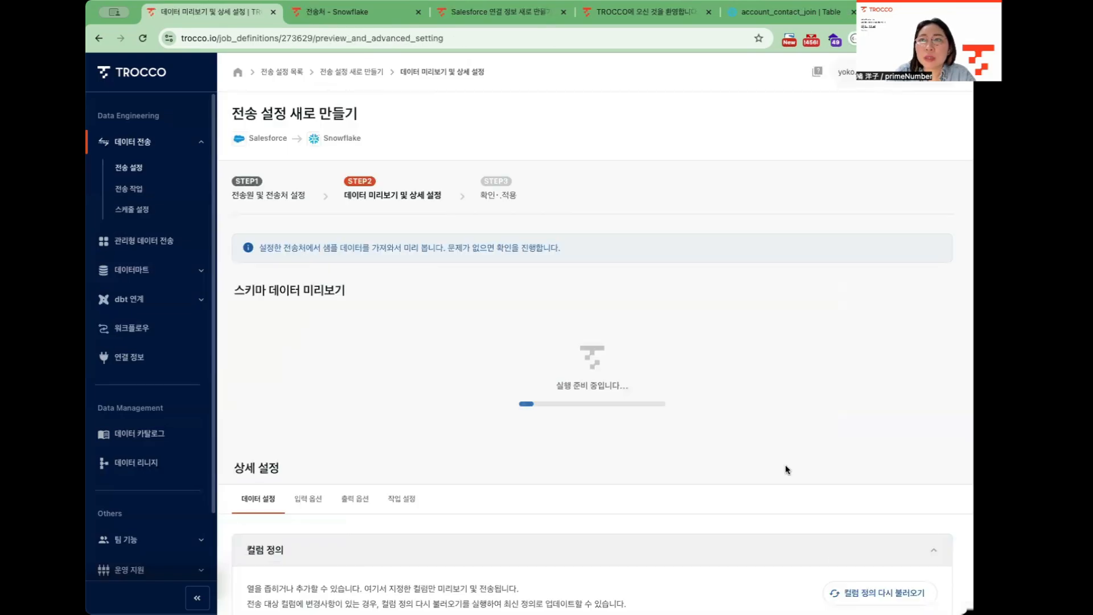
Expand the filter settings (필터 설정) and masking settings (마스킹 설정) to examine the filter conditions and masking types
scroll(785, 464, down, 1)
scroll(649, 485, down, 1)
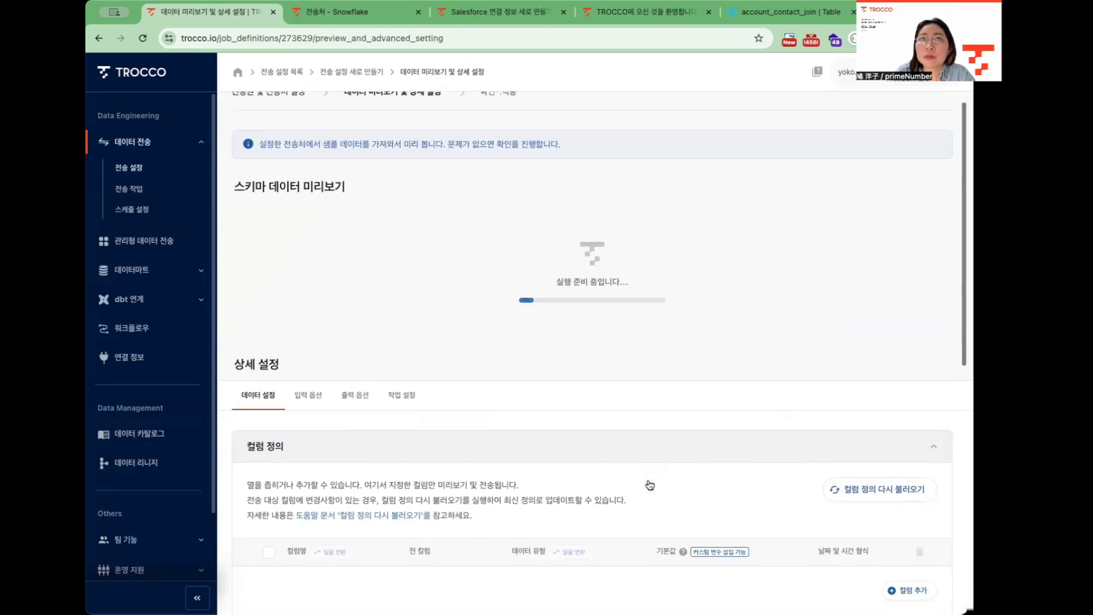
scroll(650, 484, down, 1)
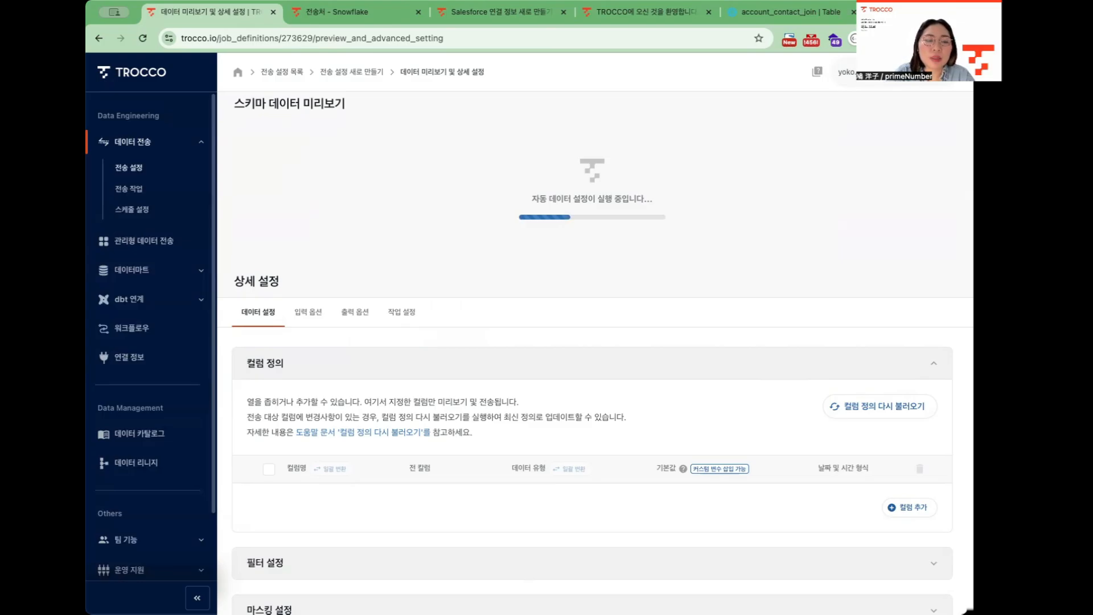
scroll(583, 408, down, 7)
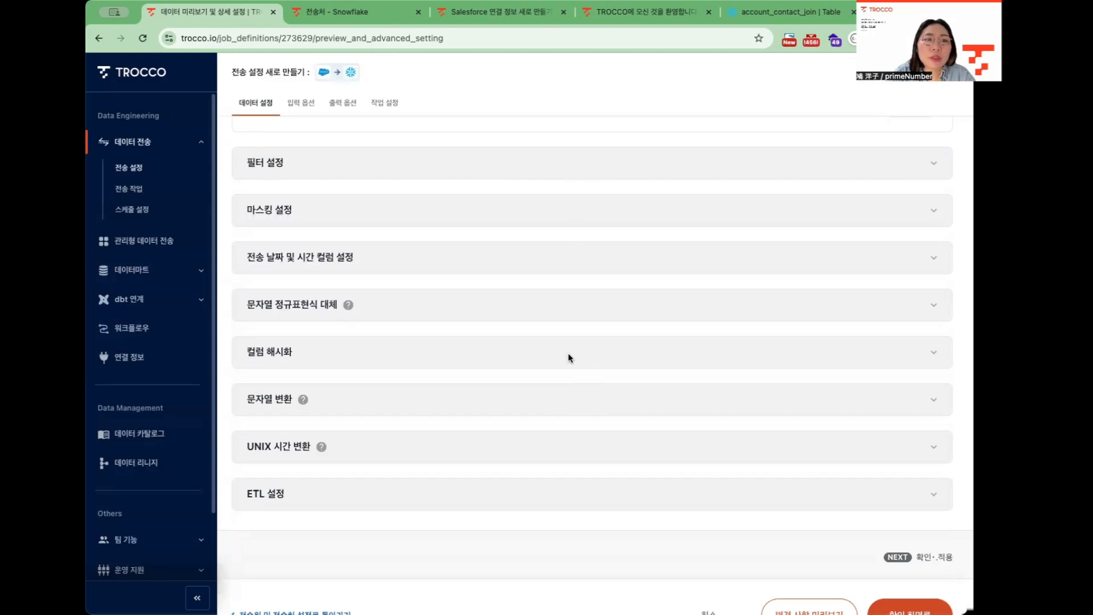
click(520, 175)
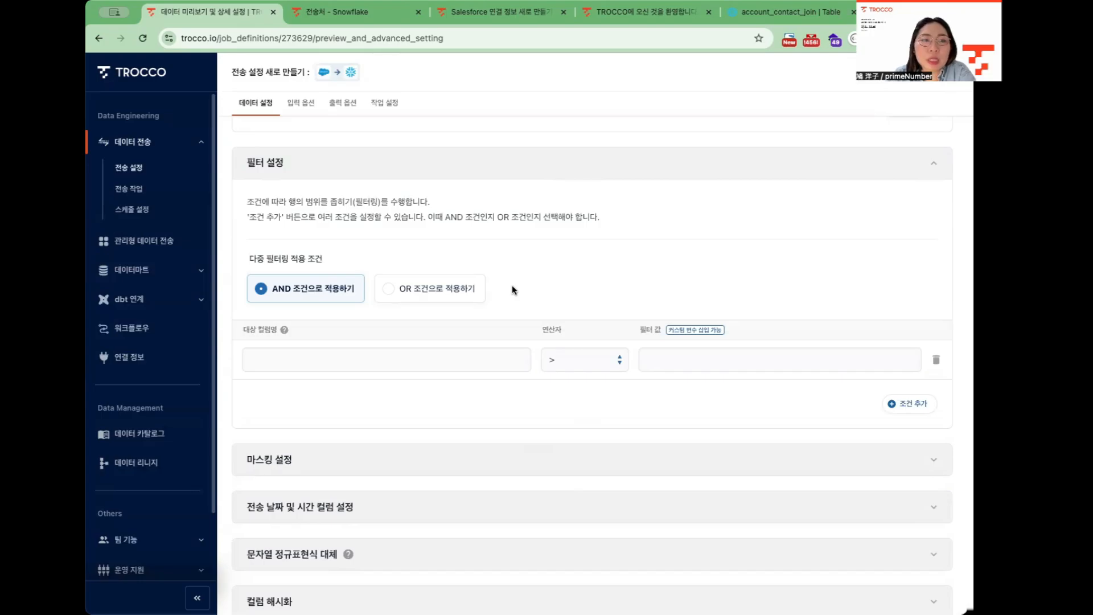
scroll(513, 290, down, 1)
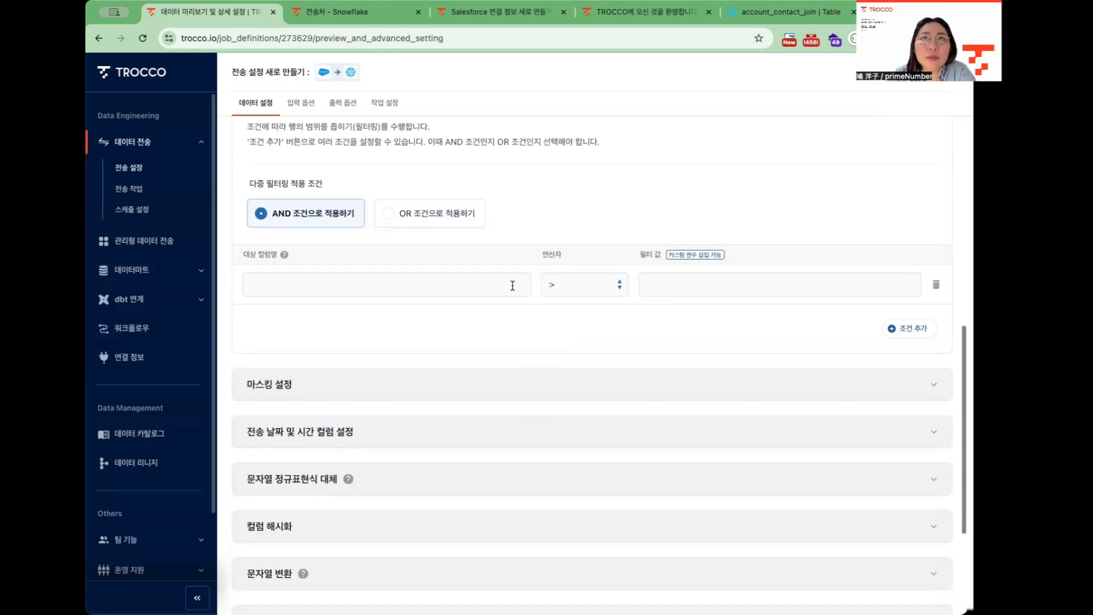
click(481, 391)
scroll(481, 391, down, 1)
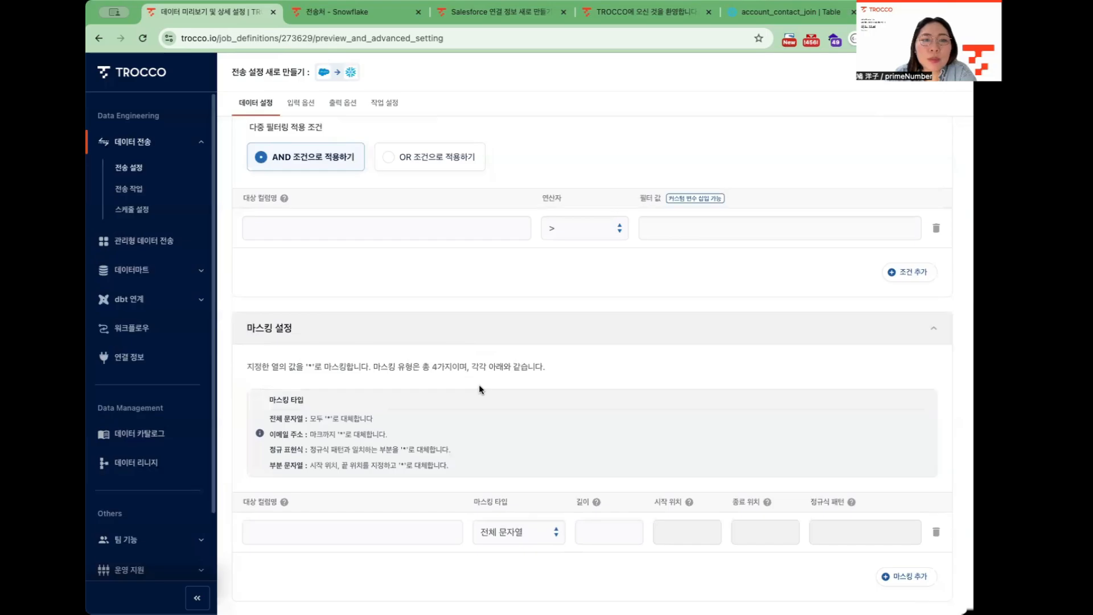
scroll(480, 386, down, 1)
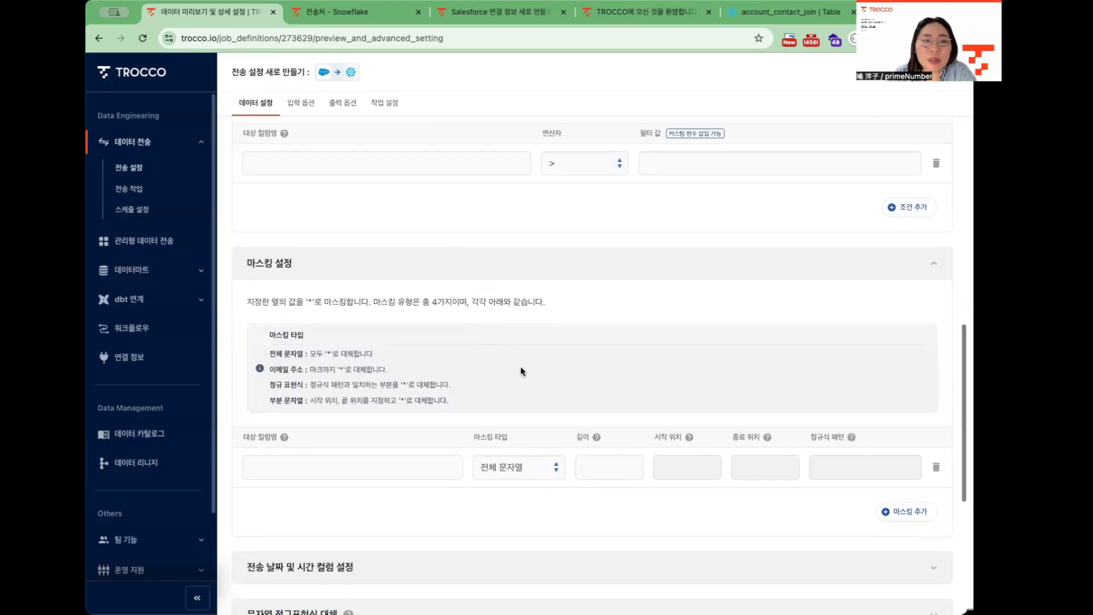
scroll(521, 370, down, 1)
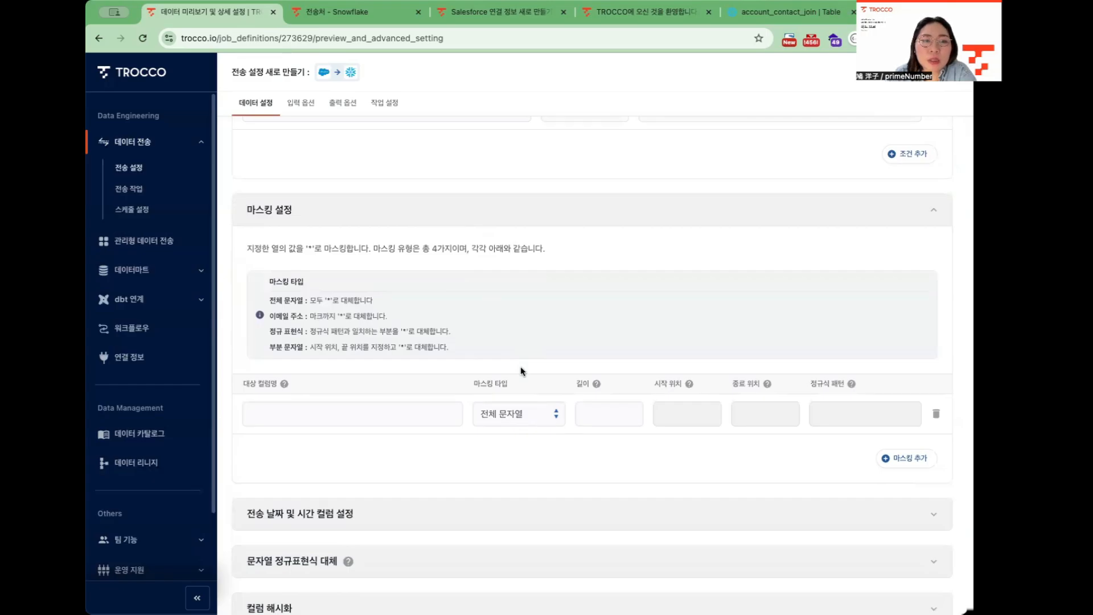
Check the previewed Account data and its column definitions, and advance to the STEP3 confirmation screen
scroll(520, 370, up, 5)
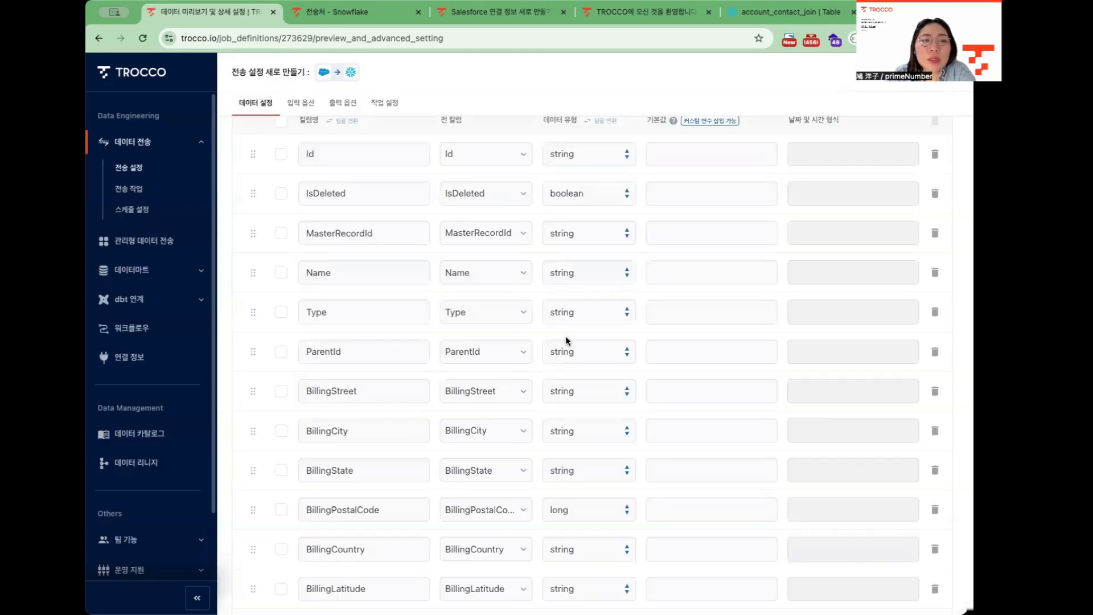
scroll(567, 341, up, 10)
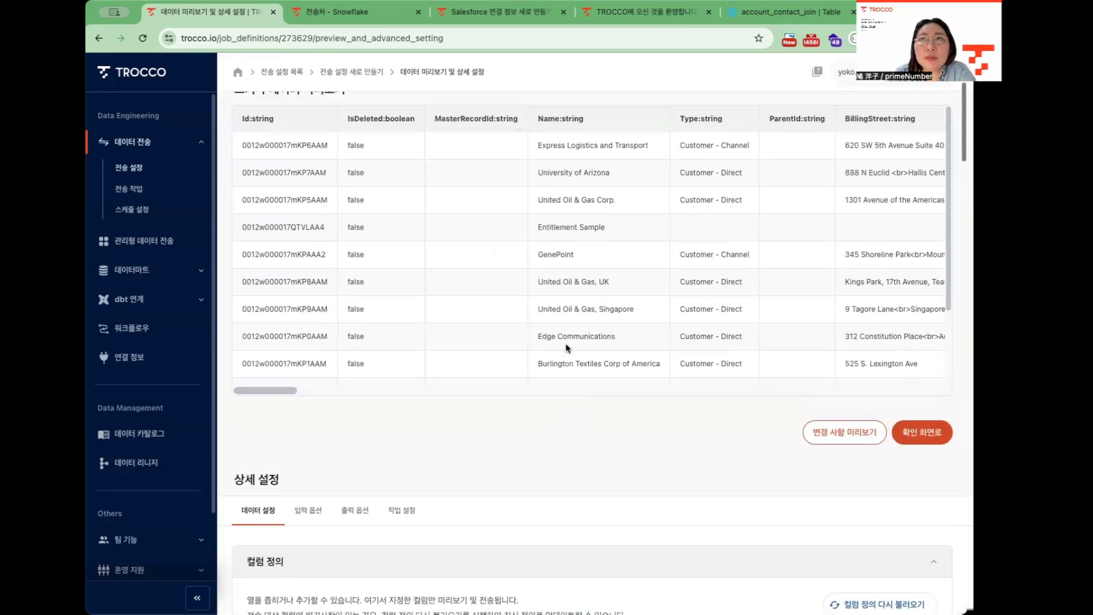
scroll(567, 346, down, 15)
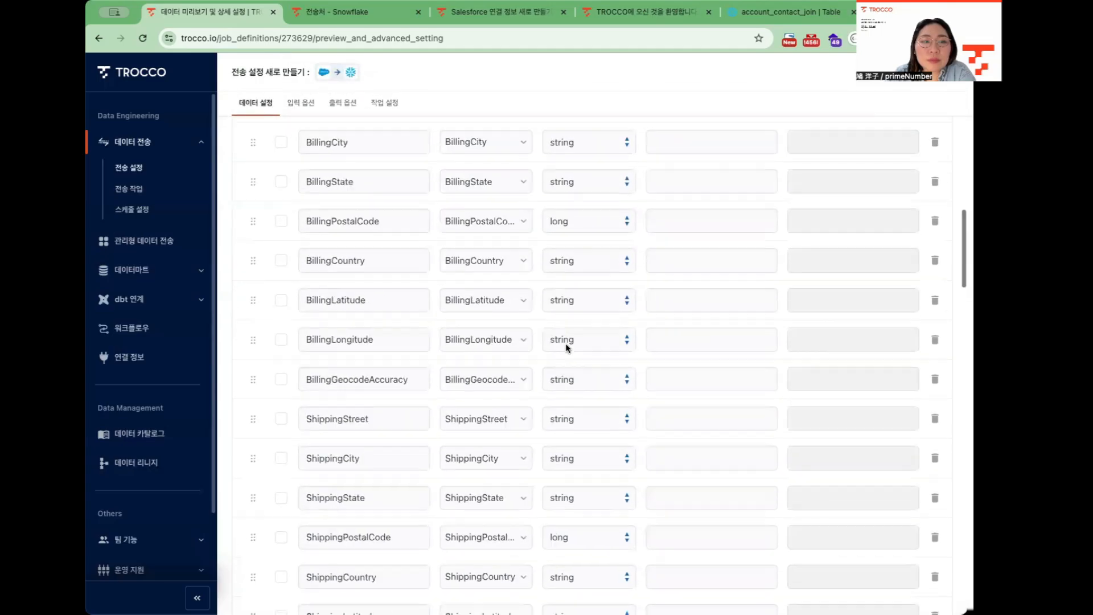
scroll(567, 348, down, 10)
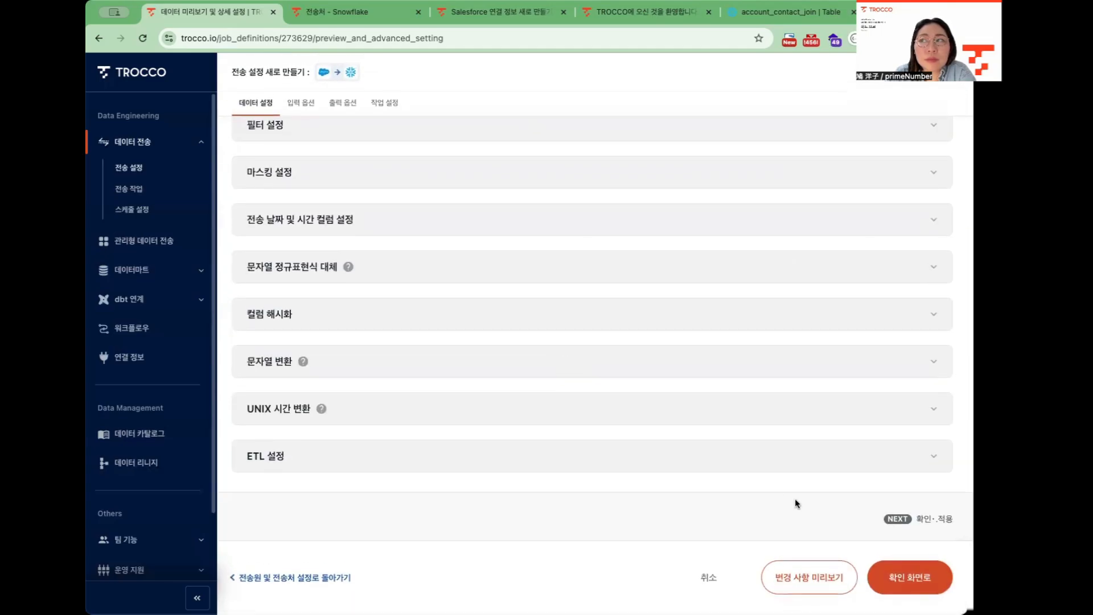
click(897, 580)
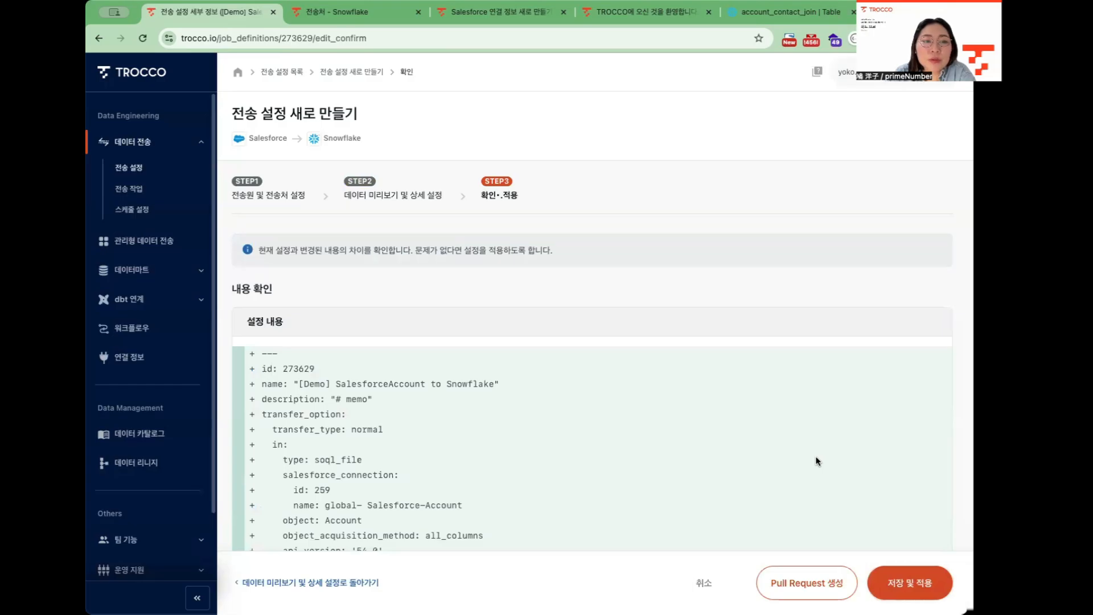
Review the new transfer configuration's setting contents, then save and apply it without a change description
scroll(818, 461, down, 1)
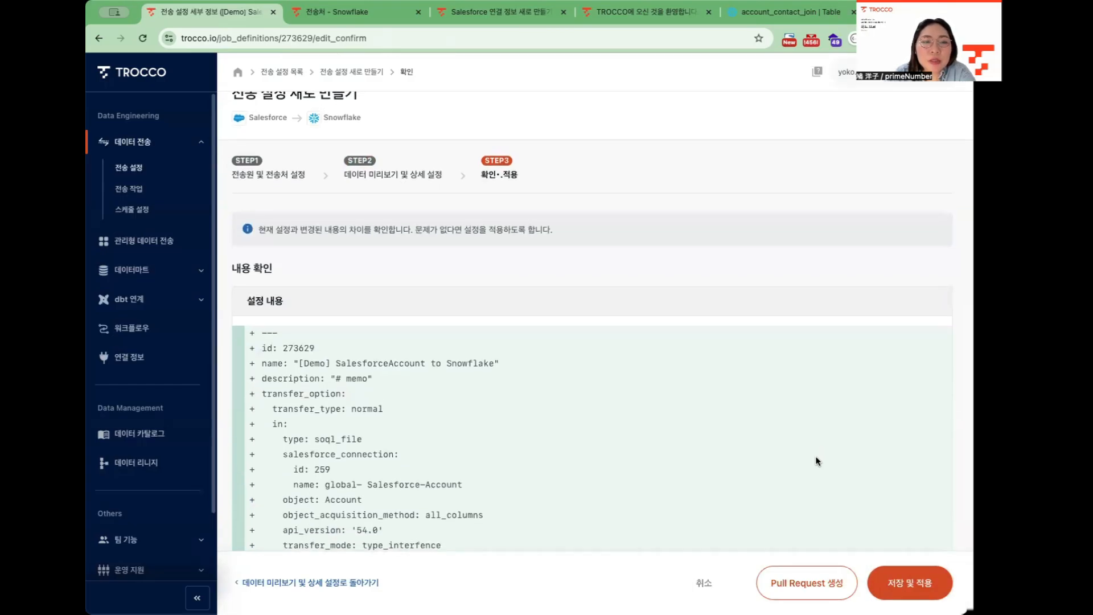
scroll(818, 462, down, 3)
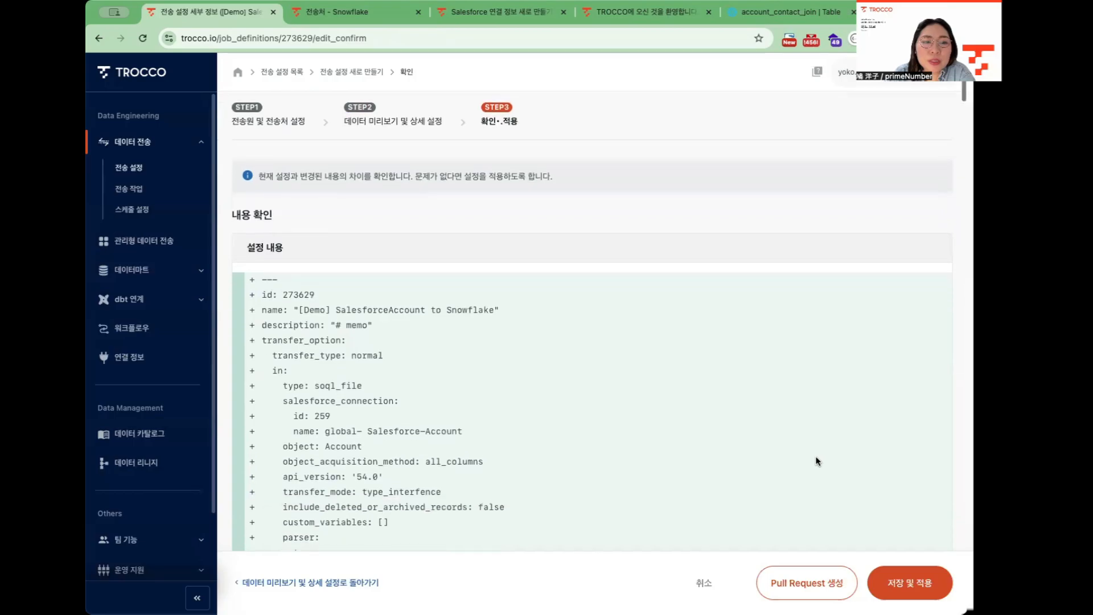
scroll(818, 461, down, 3)
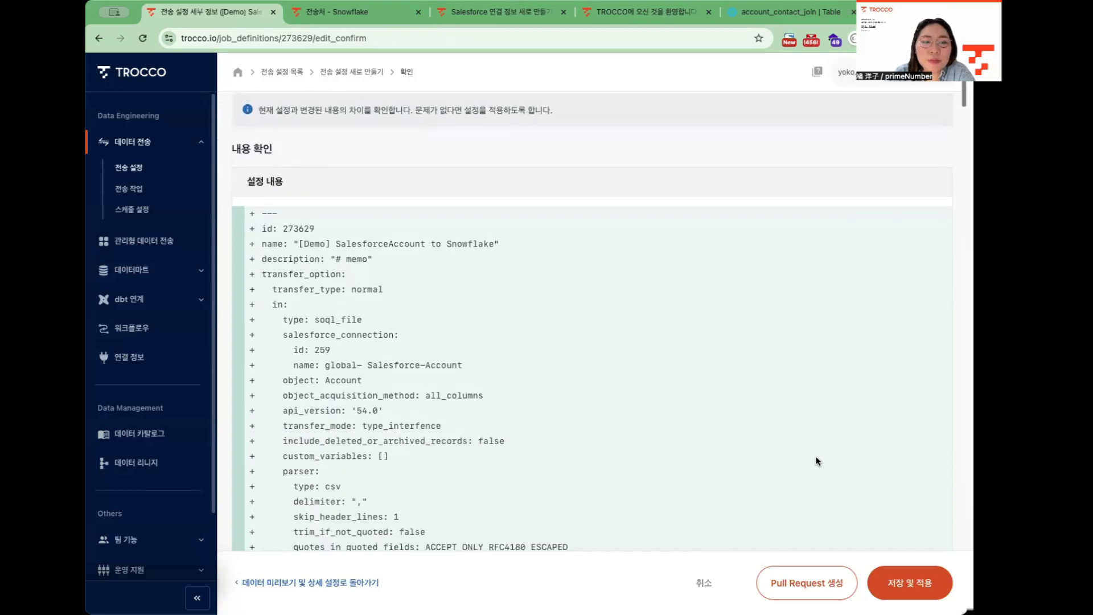
scroll(818, 461, down, 4)
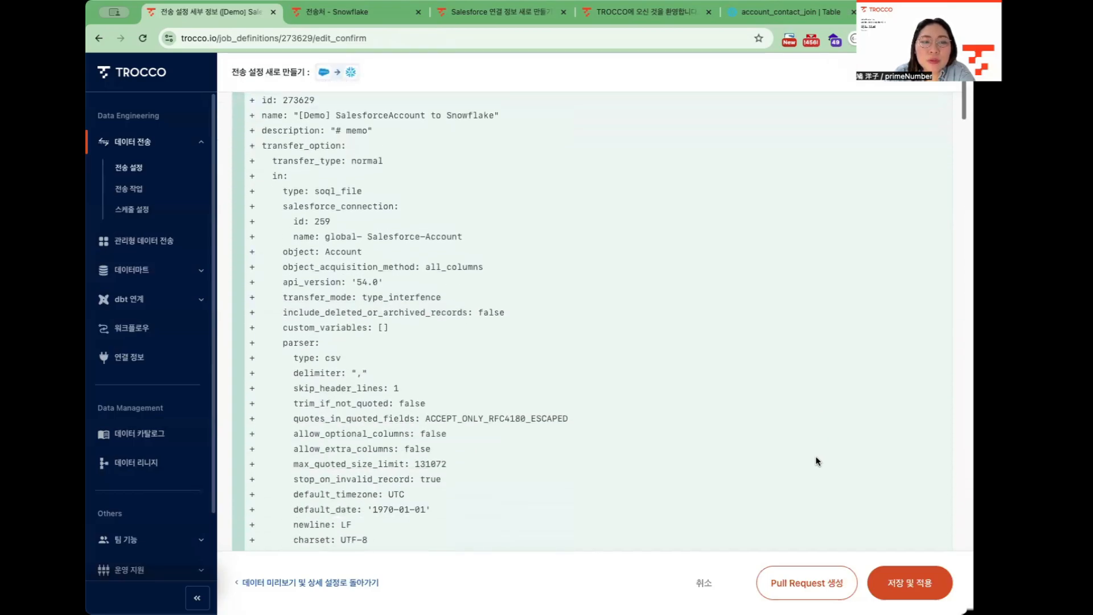
scroll(818, 462, down, 8)
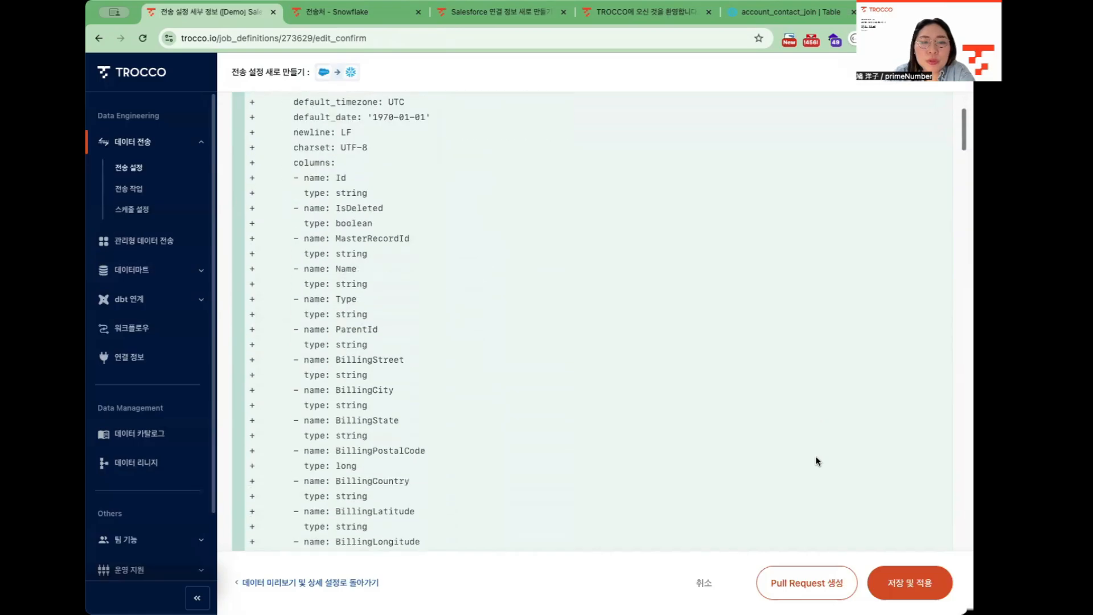
click(911, 593)
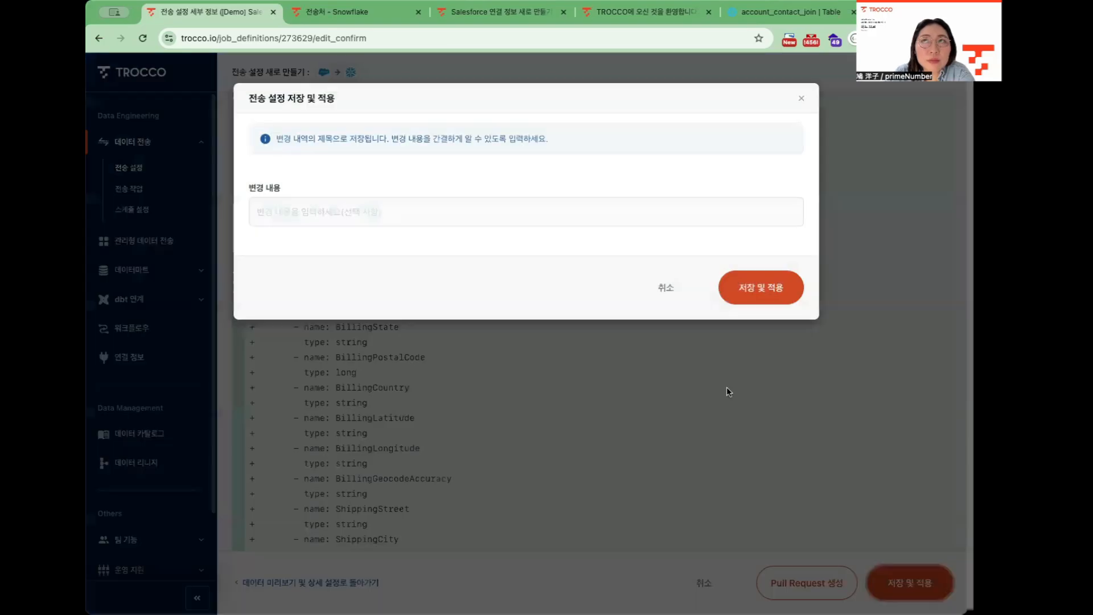
click(760, 288)
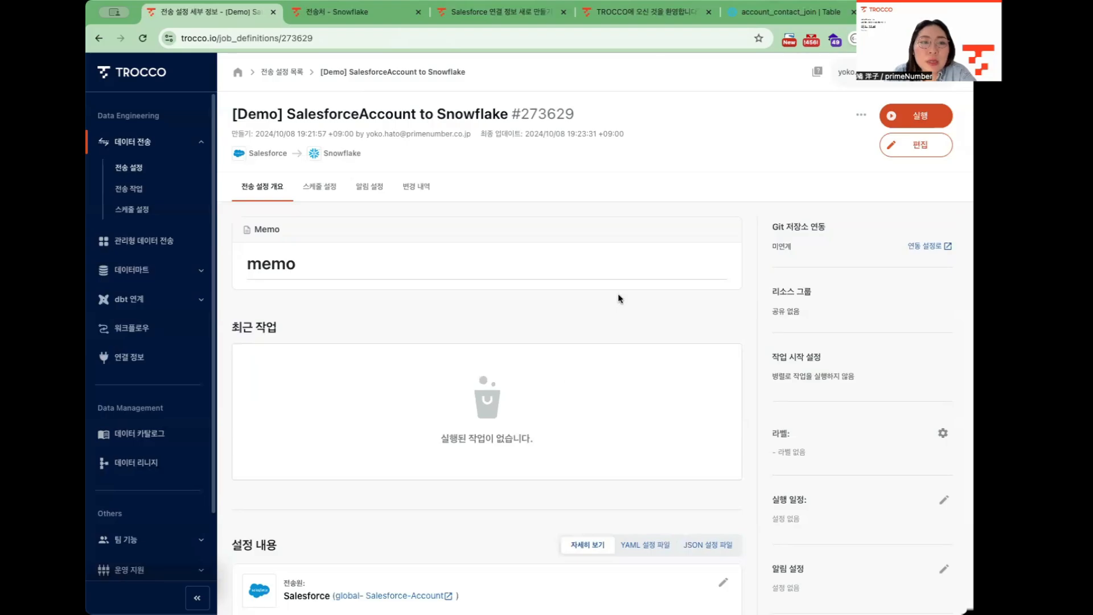
Run a transfer job for "[Demo] SalesforceAccount to Snowflake" with custom variables expanded from the current time and no execution note
scroll(618, 293, down, 1)
scroll(617, 293, up, 1)
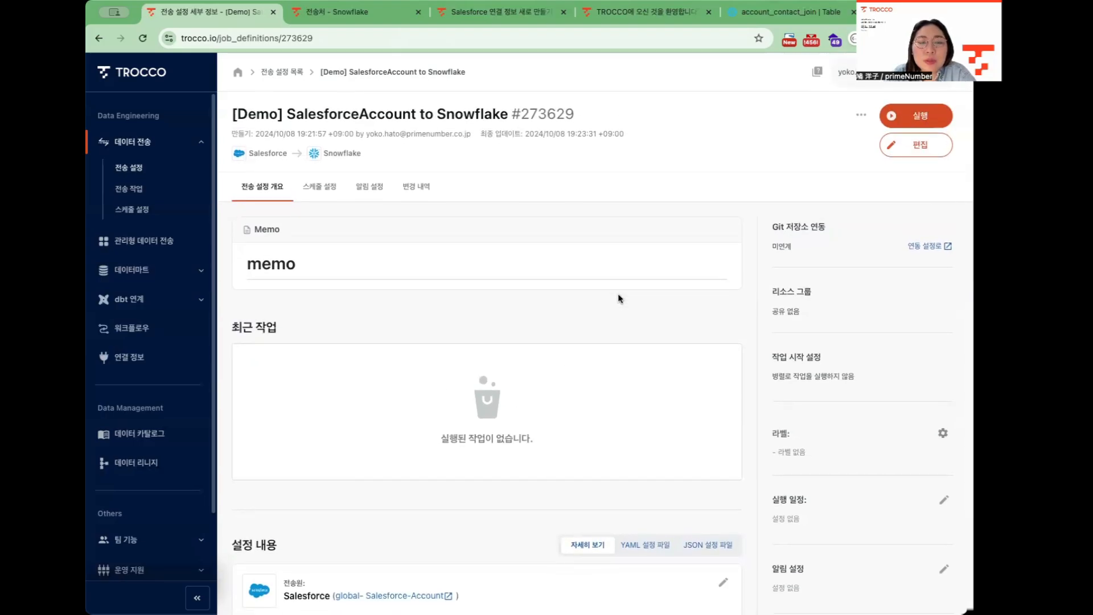
click(899, 118)
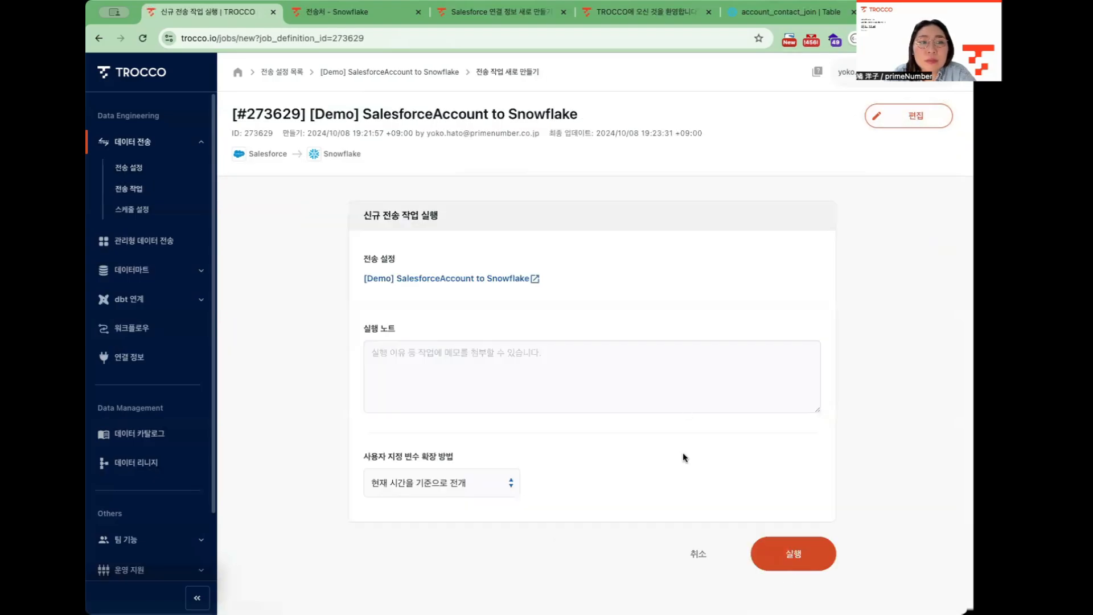
click(782, 561)
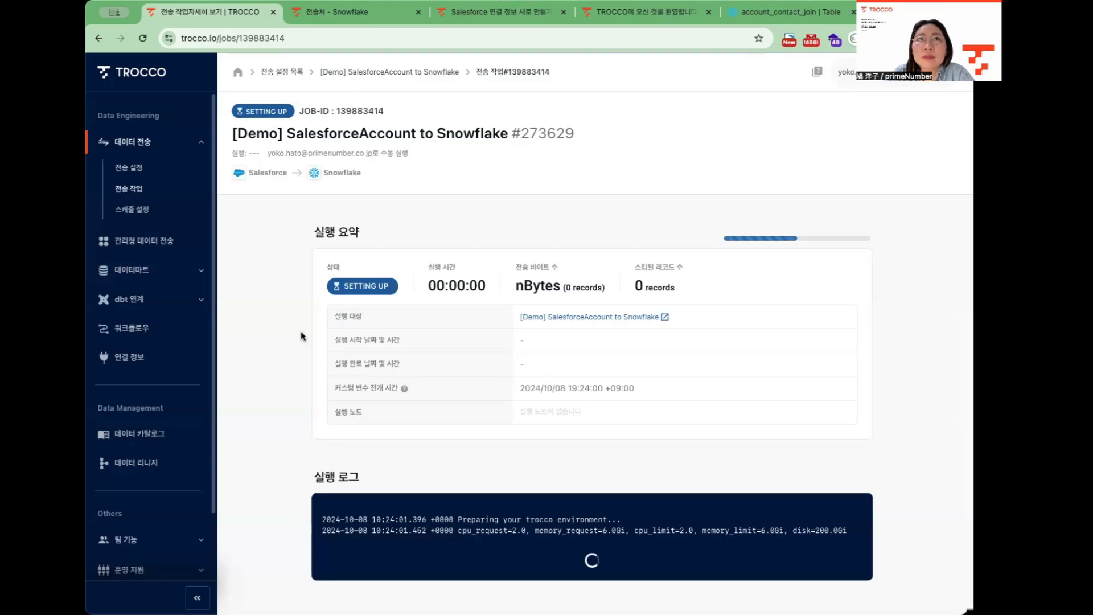
Sort the transfer configuration list by most recently updated (최근 업데이트된 순서) and open "[Demo] SalesforceContact to Snowflake"
click(141, 171)
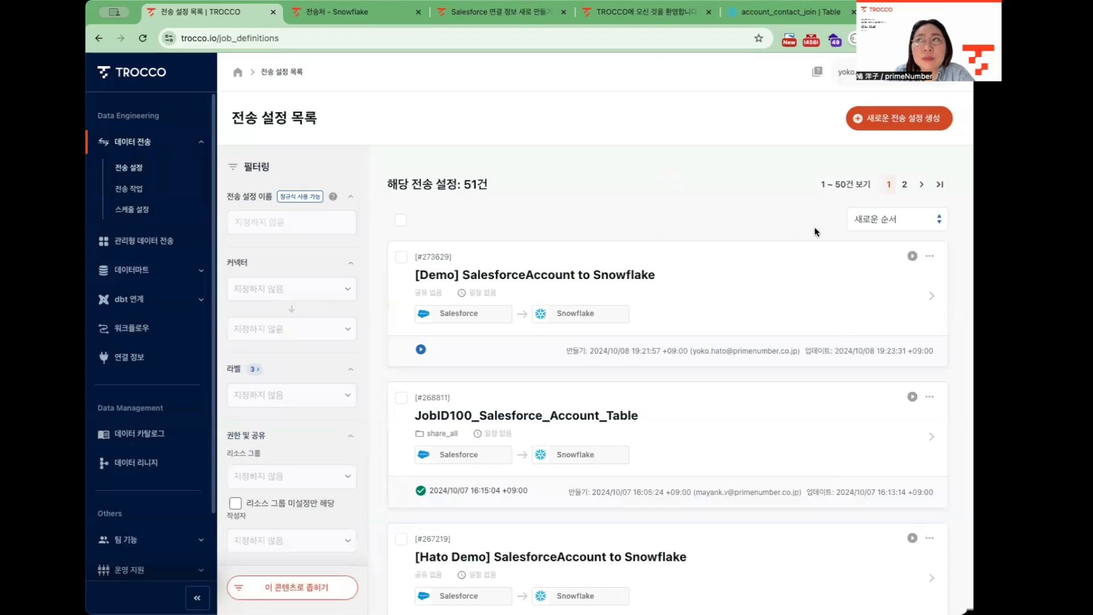
click(863, 220)
click(889, 250)
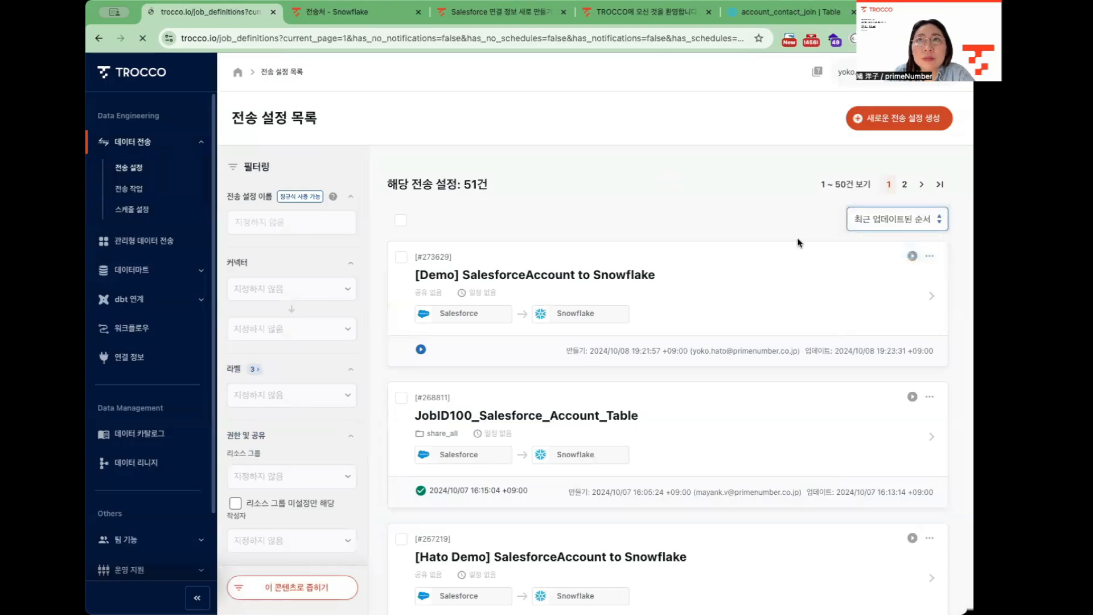
scroll(655, 283, down, 1)
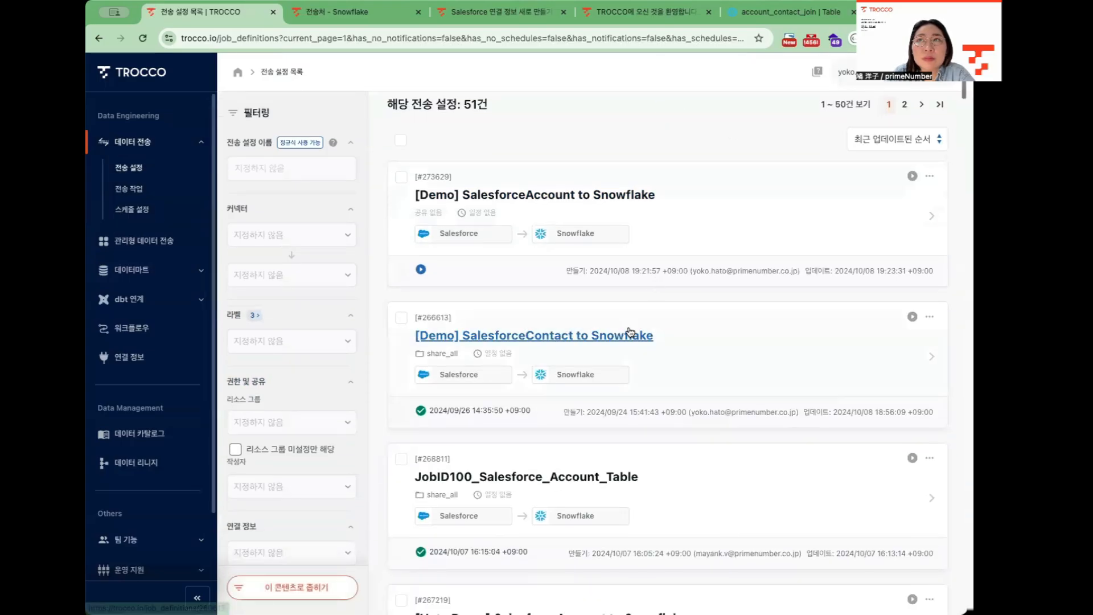
click(652, 335)
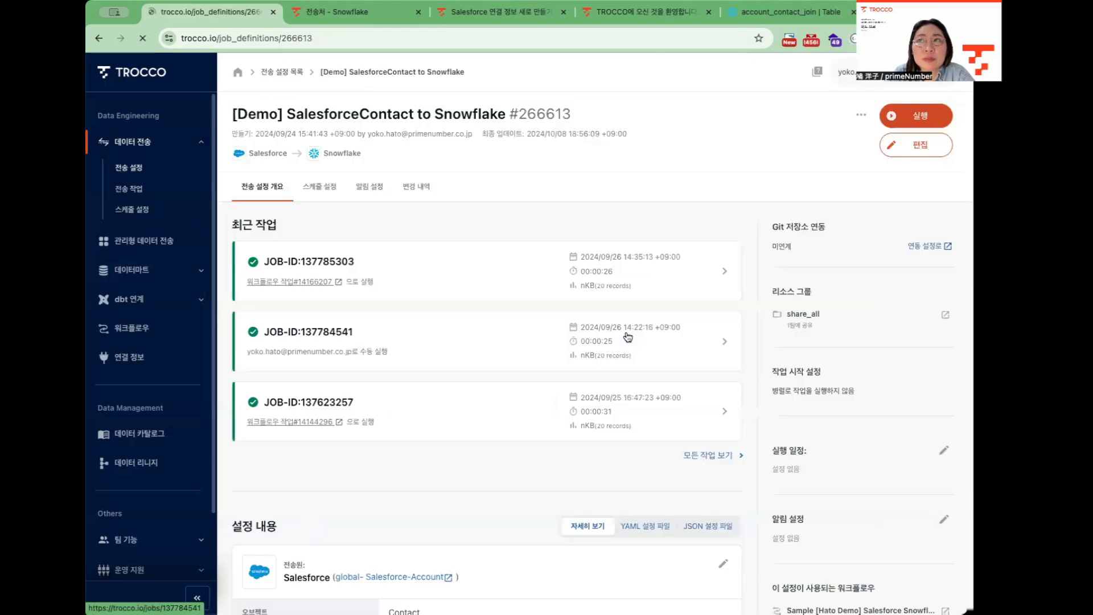
Start editing the SalesforceContact transfer configuration and advance to its data preview step, skipping automatic data setup (자동 데이터 설정 건너뛰기)
click(908, 150)
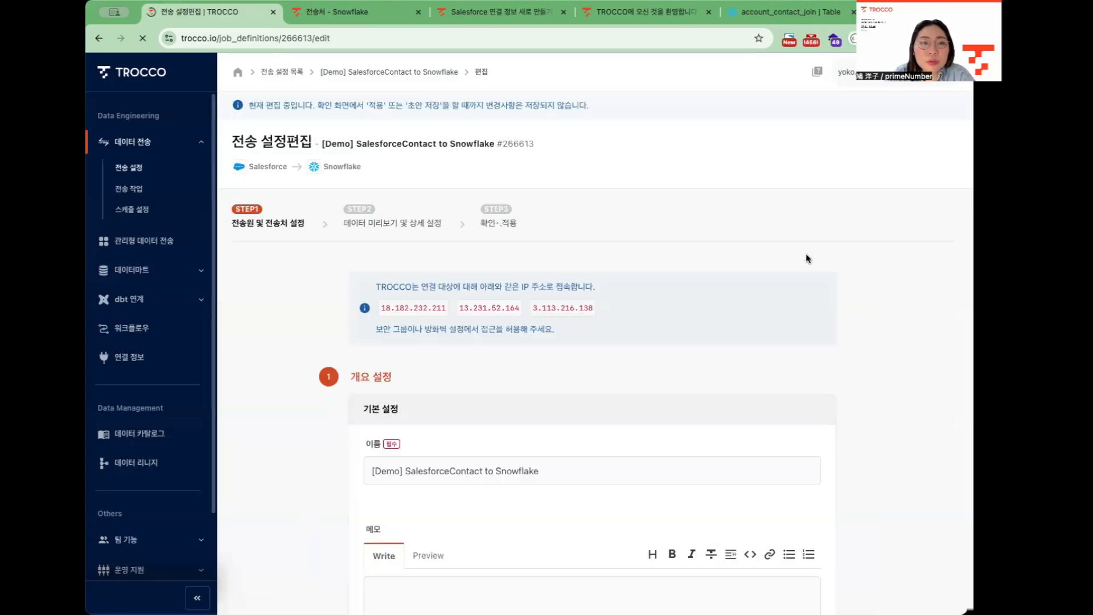
scroll(826, 365, down, 3)
scroll(829, 392, down, 15)
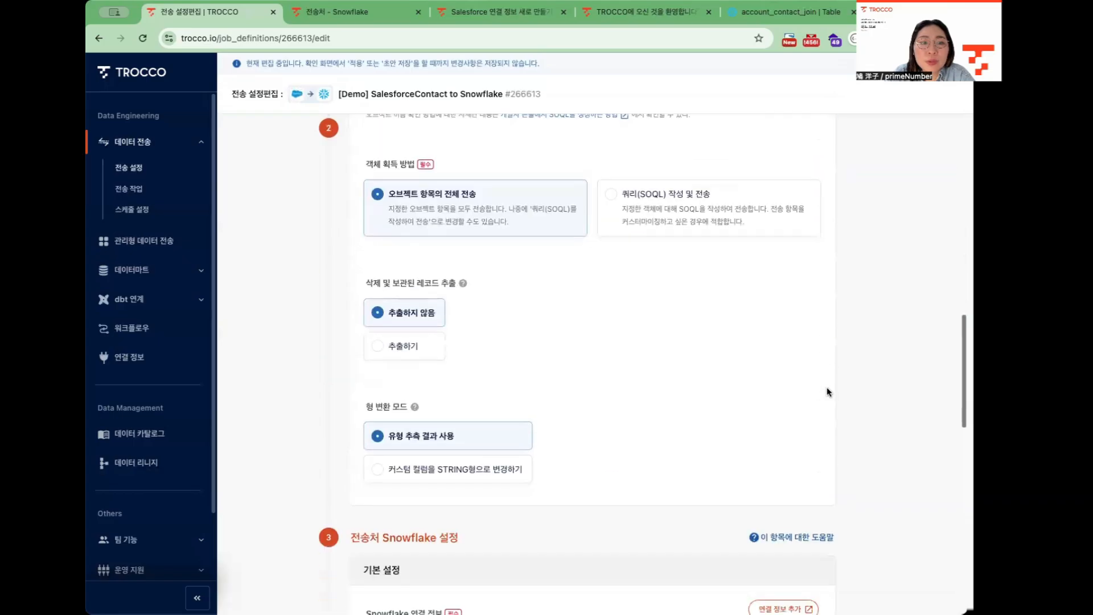
click(904, 592)
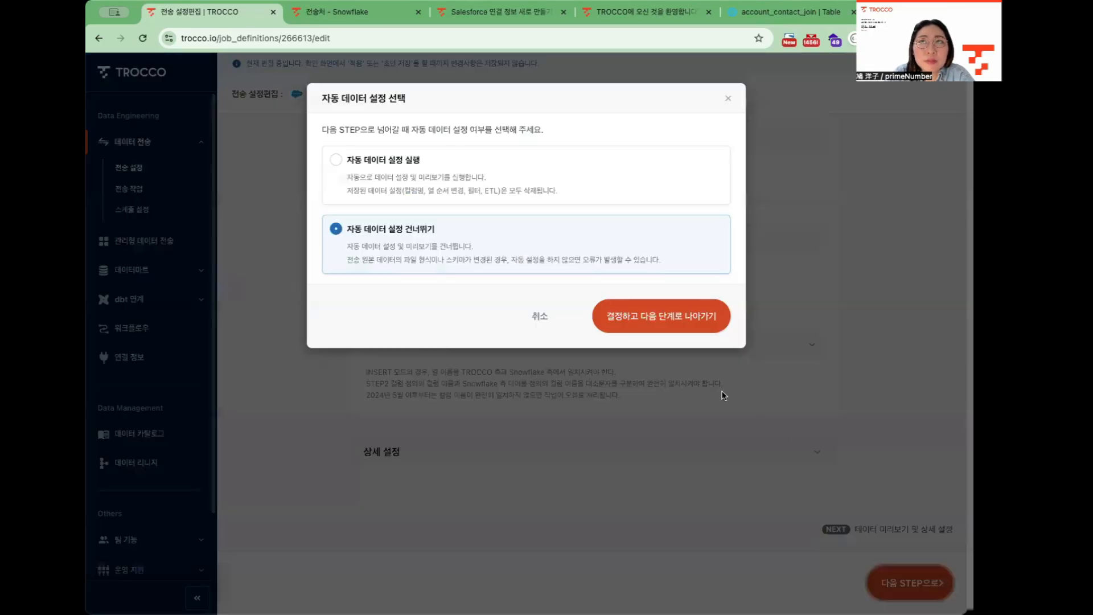
click(702, 324)
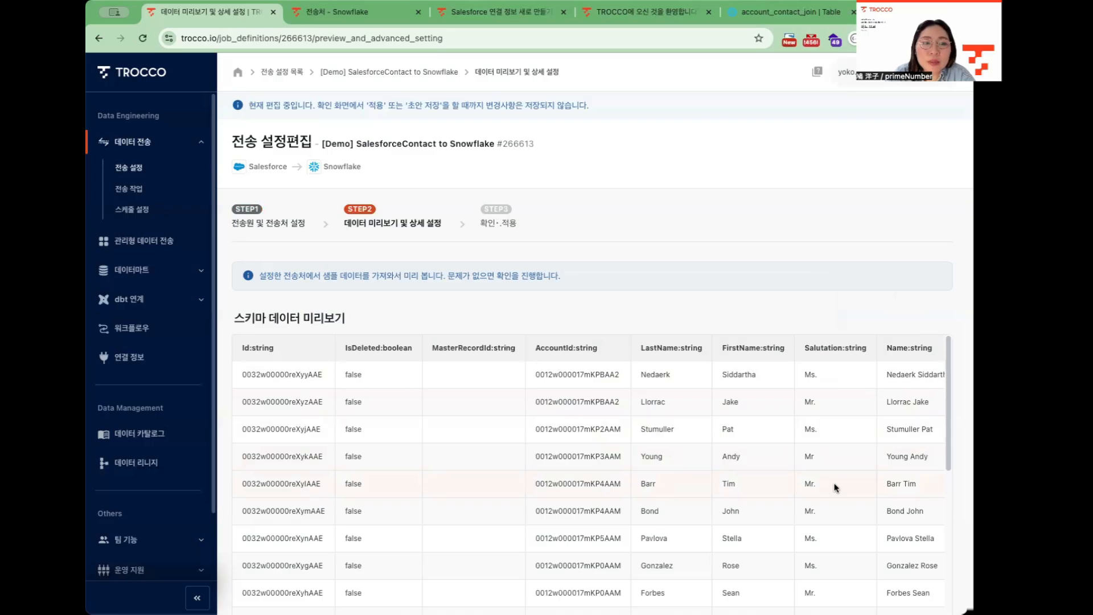
Examine the sample values of the Email column in the SalesforceContact schema data preview
scroll(835, 487, right, 15)
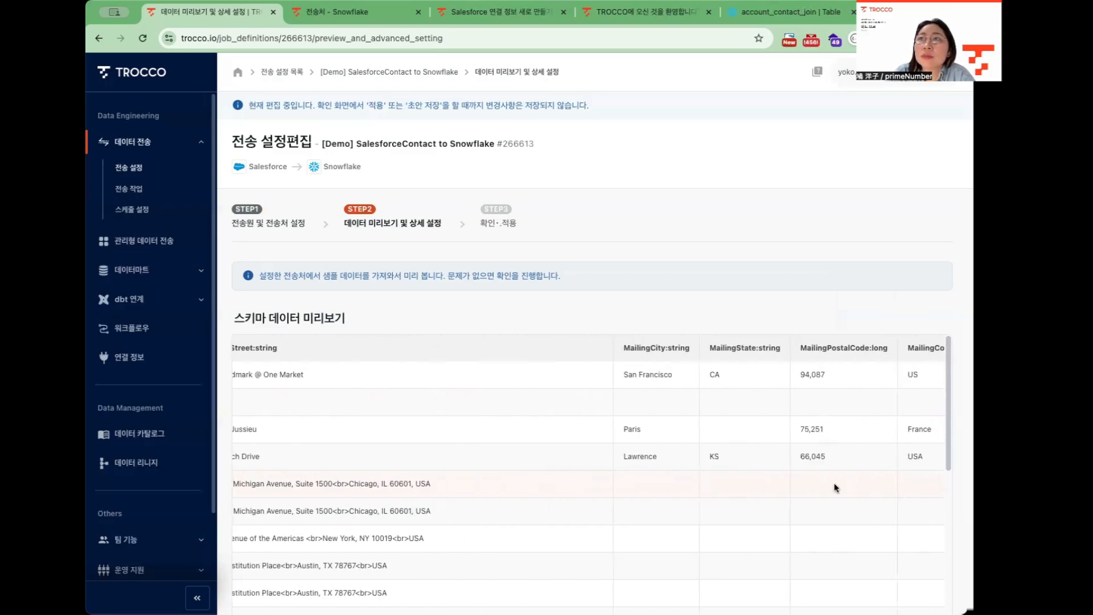
scroll(835, 487, right, 15)
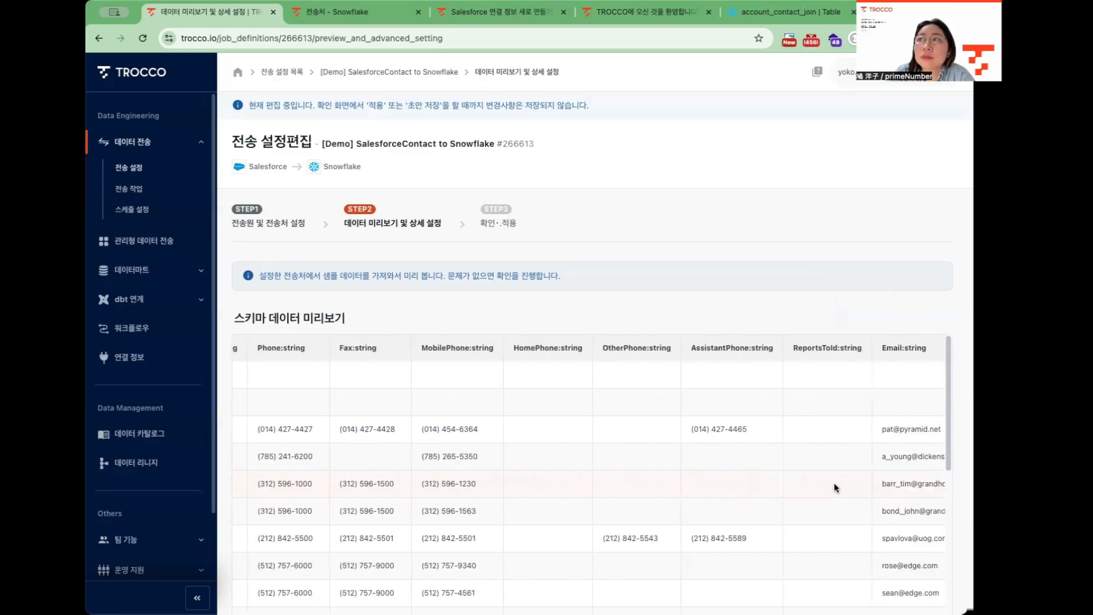
scroll(836, 488, right, 8)
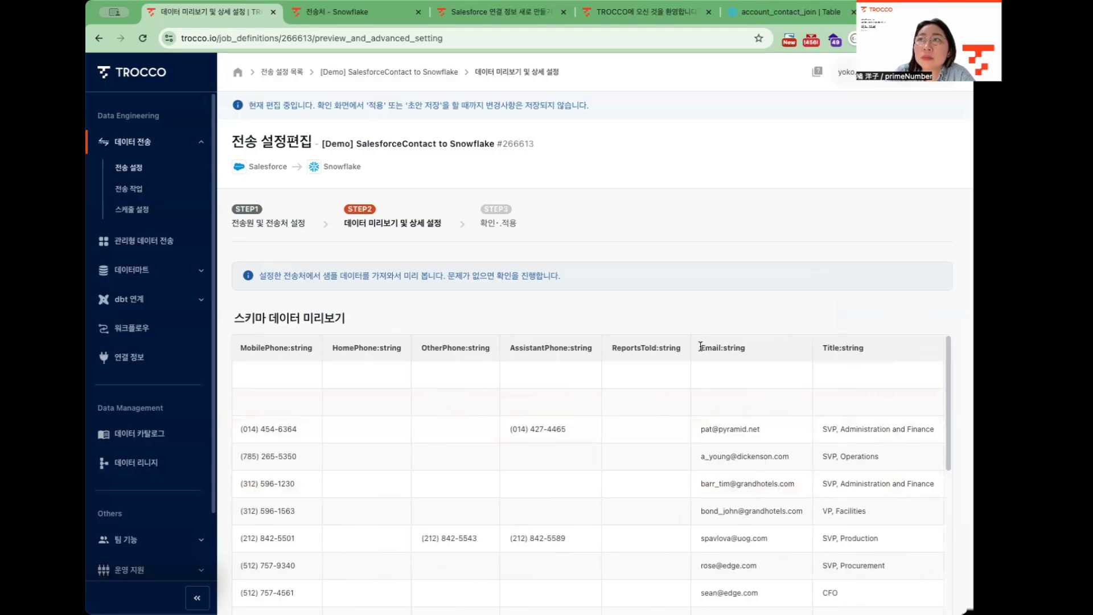
drag(701, 347, 720, 348)
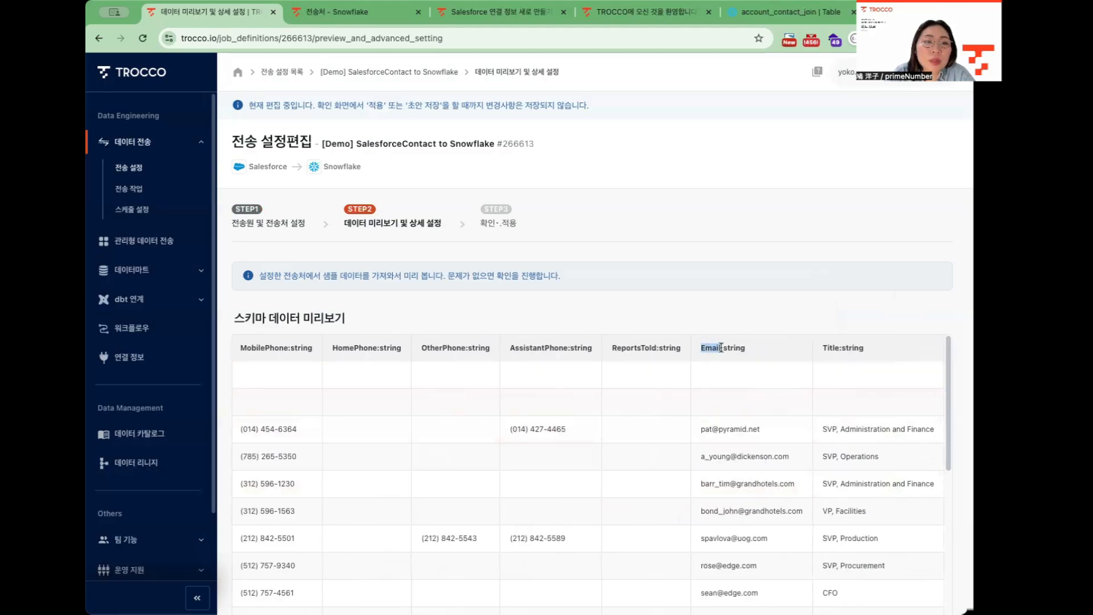
scroll(734, 431, down, 1)
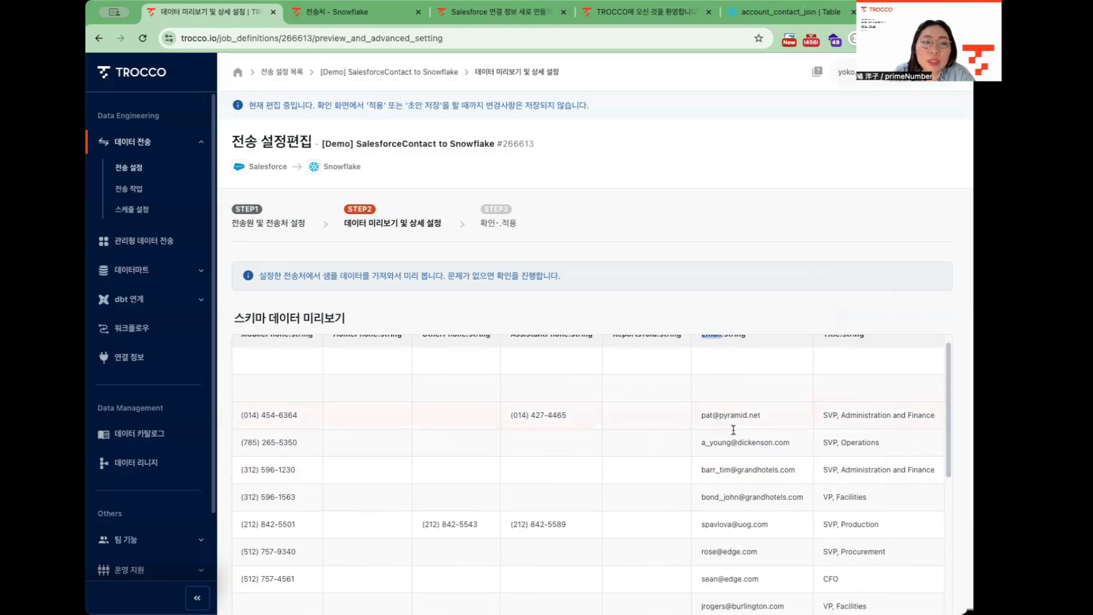
scroll(733, 431, down, 10)
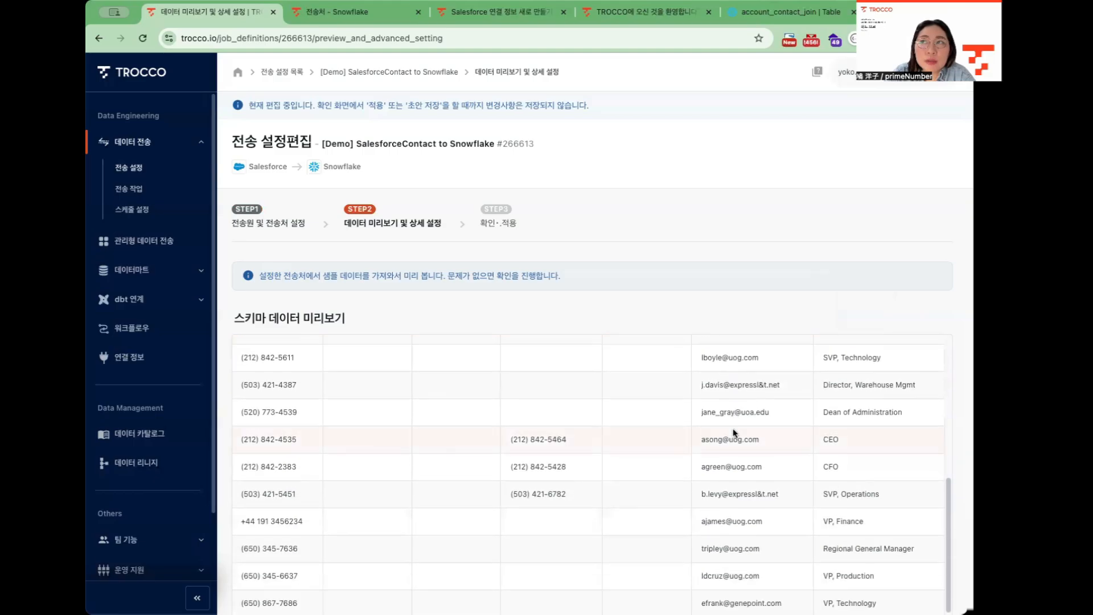
Add a masking rule (마스킹 설정) for the target column "Email" with the masking type 이메일 주소
scroll(734, 431, down, 20)
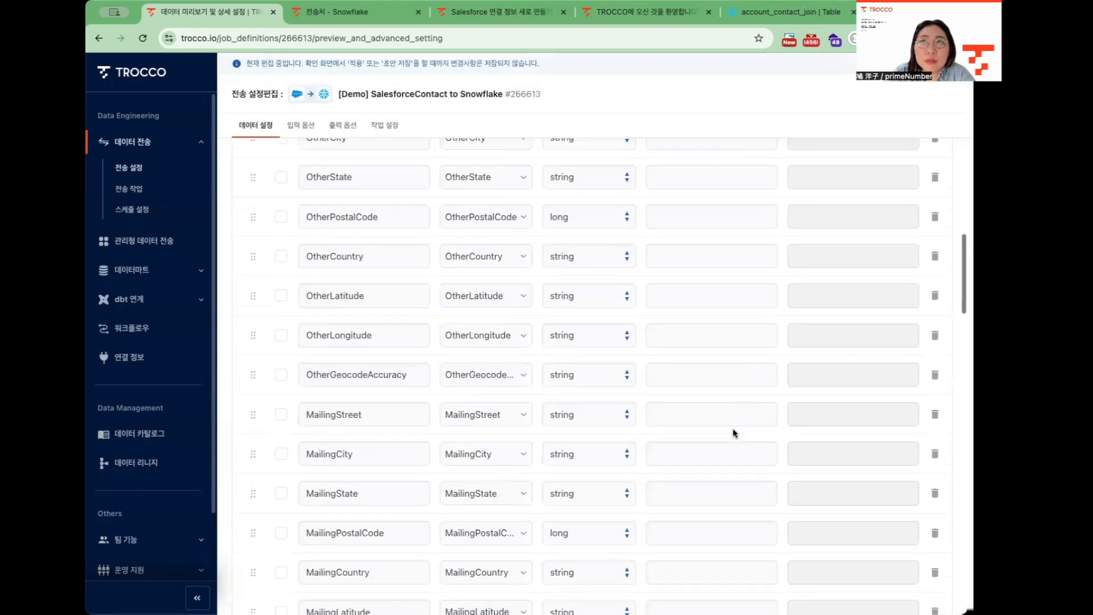
scroll(734, 431, down, 12)
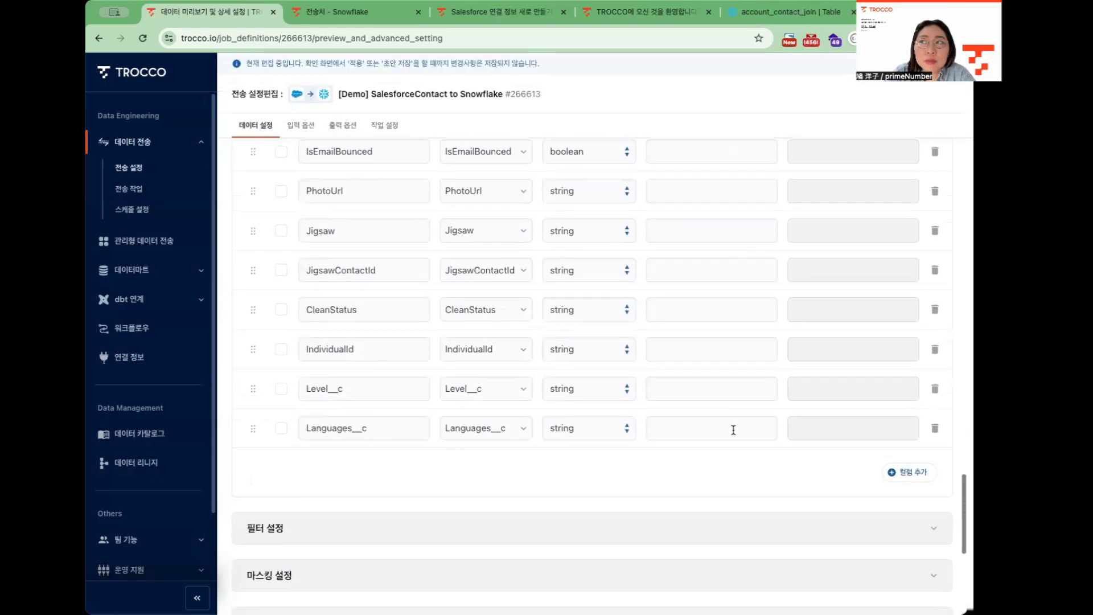
scroll(687, 416, up, 2)
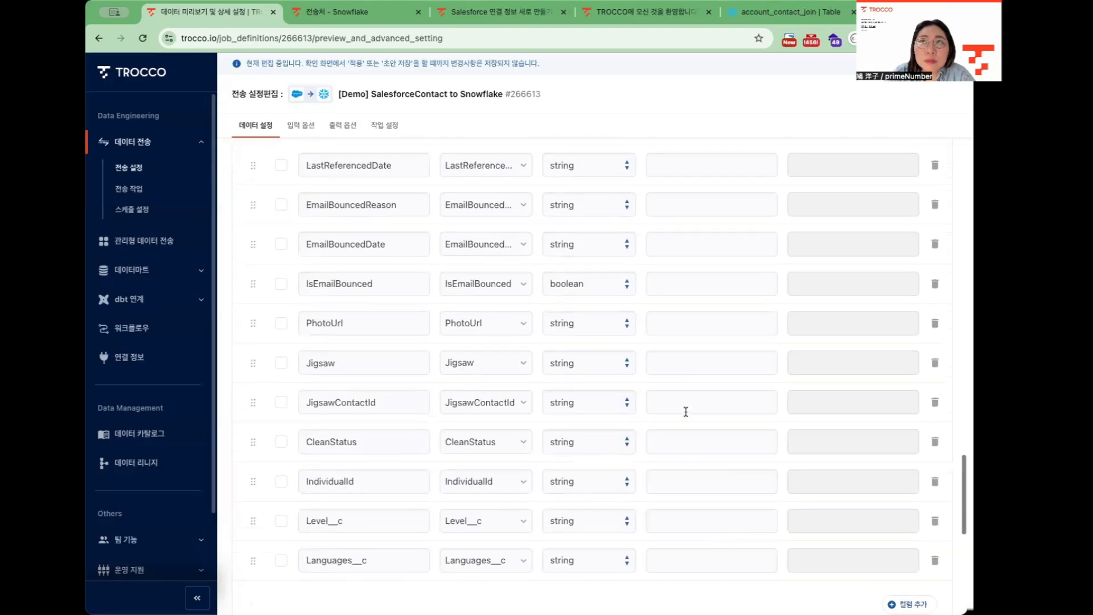
scroll(686, 418, down, 5)
click(516, 387)
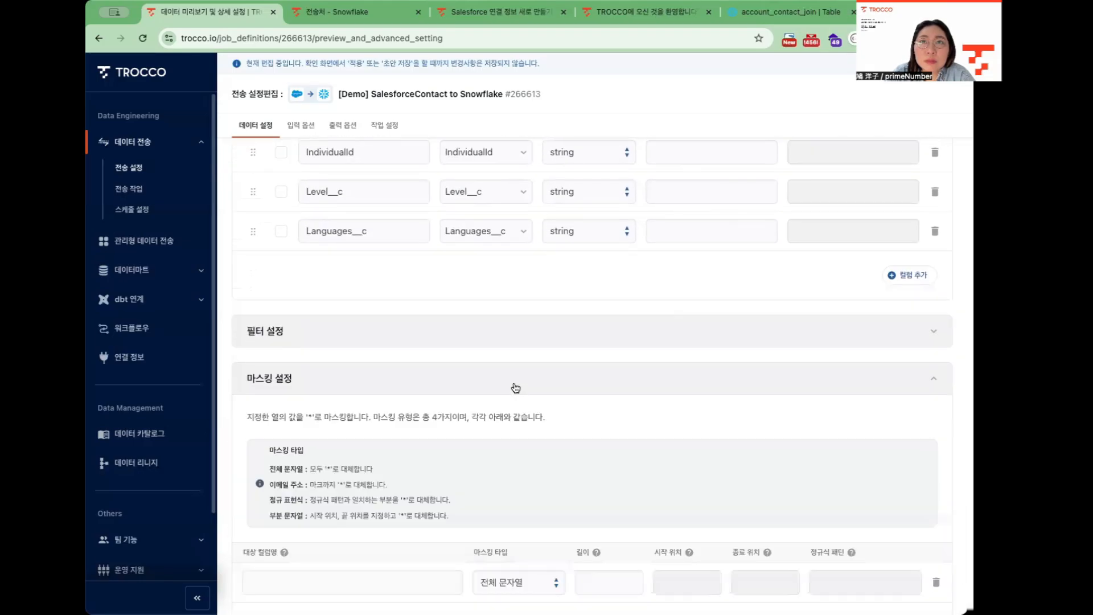
scroll(515, 386, down, 2)
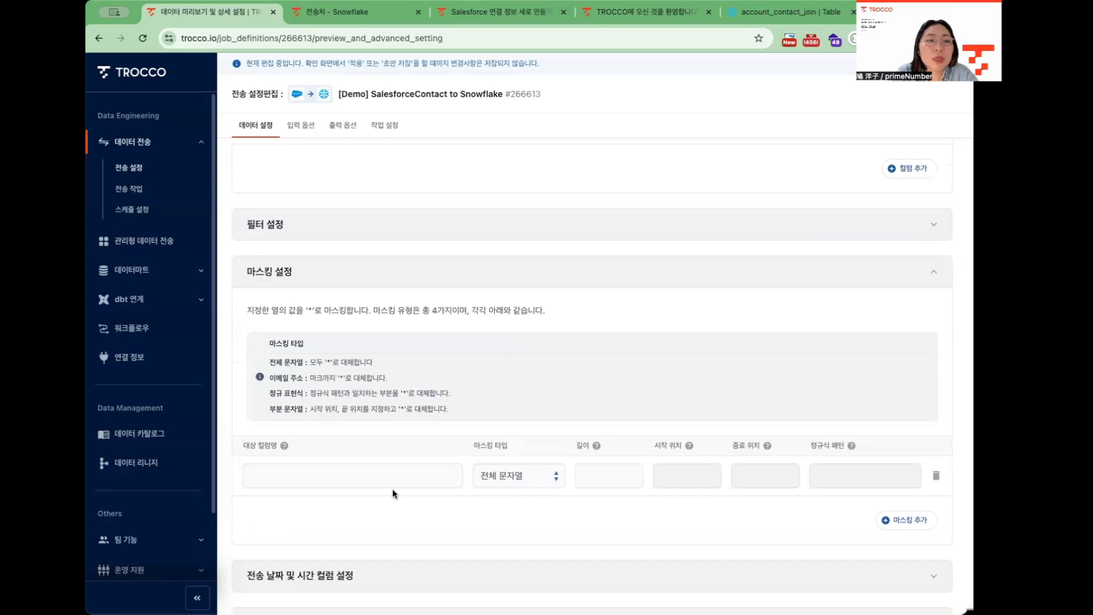
scroll(391, 488, down, 1)
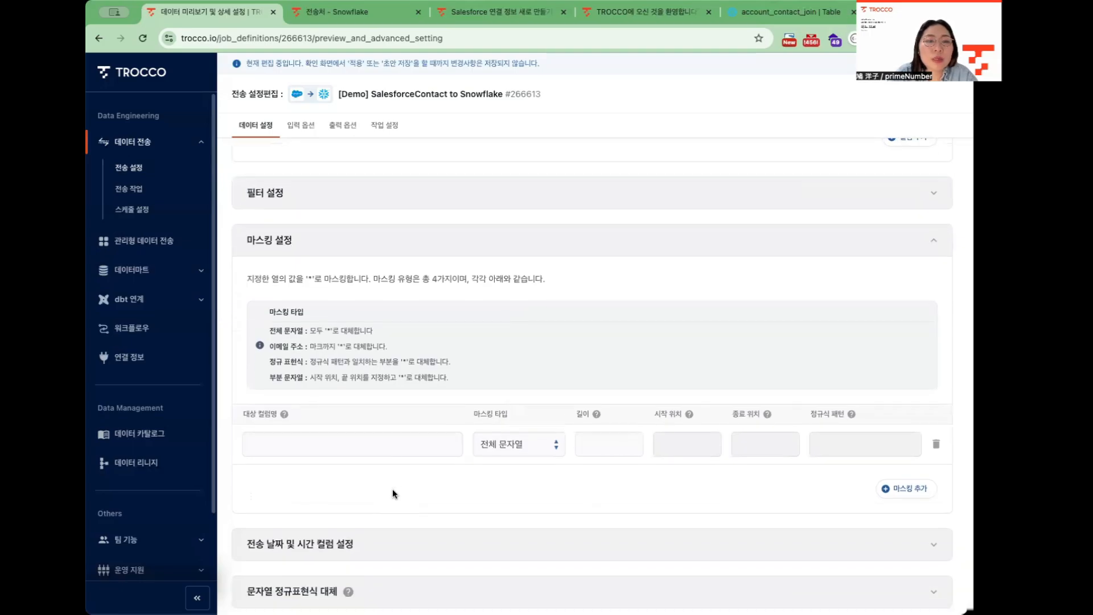
click(383, 443)
text(Email)
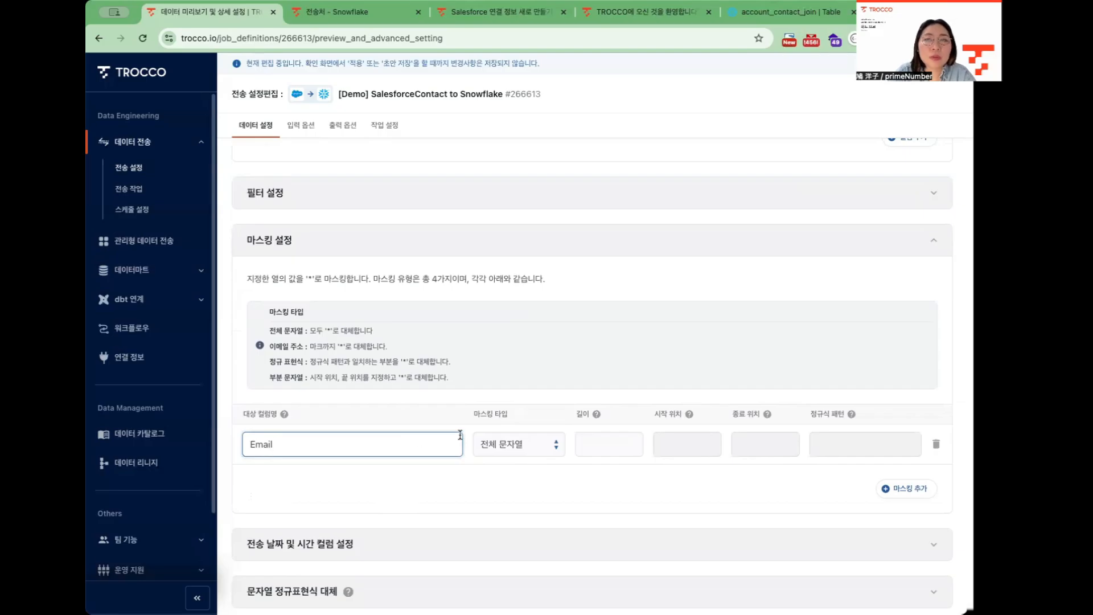
click(493, 484)
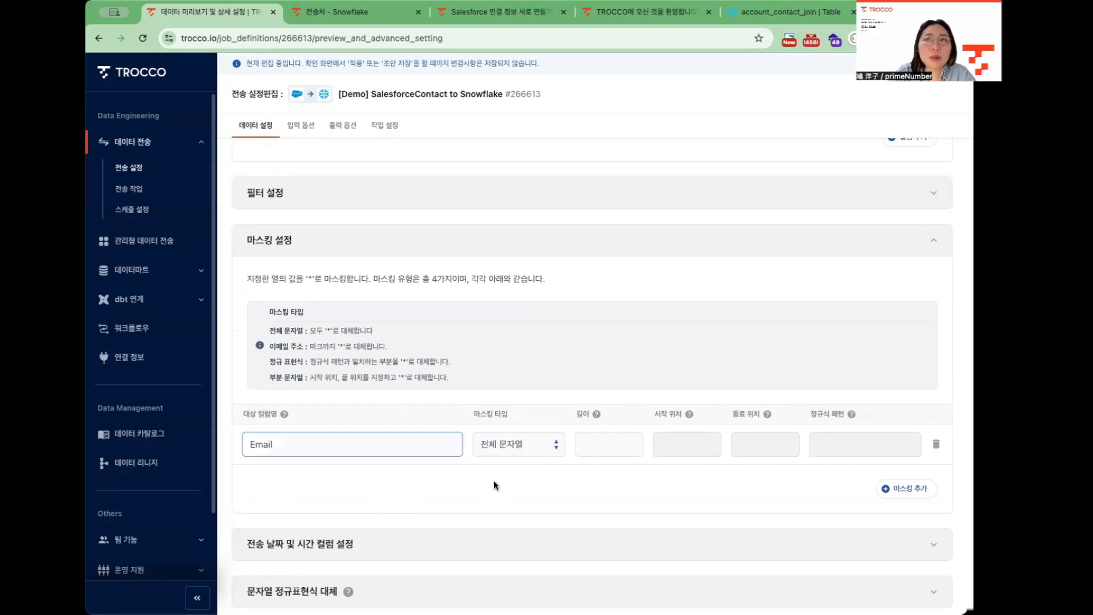
click(503, 447)
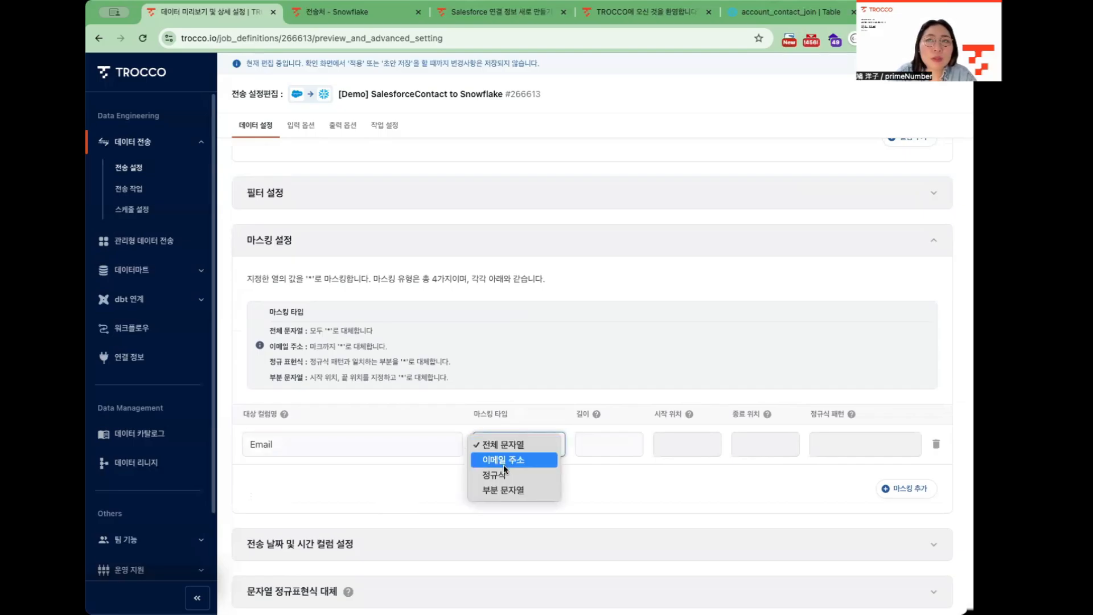
click(503, 463)
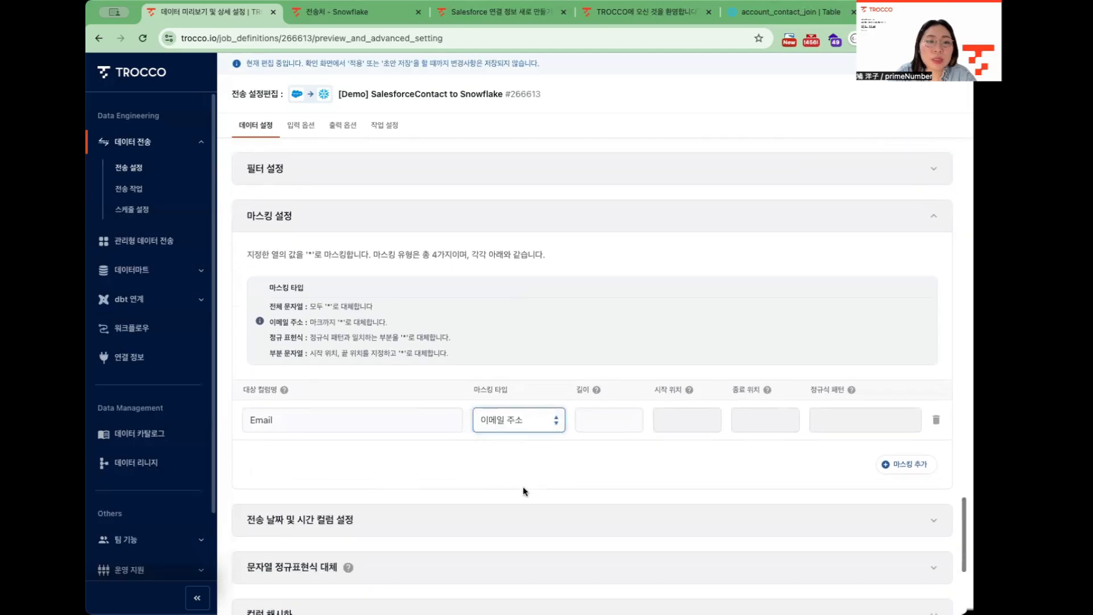
Generate a preview of the changes (변경 사항 미리보기) to the transfer configuration
scroll(523, 486, down, 1)
scroll(523, 486, down, 5)
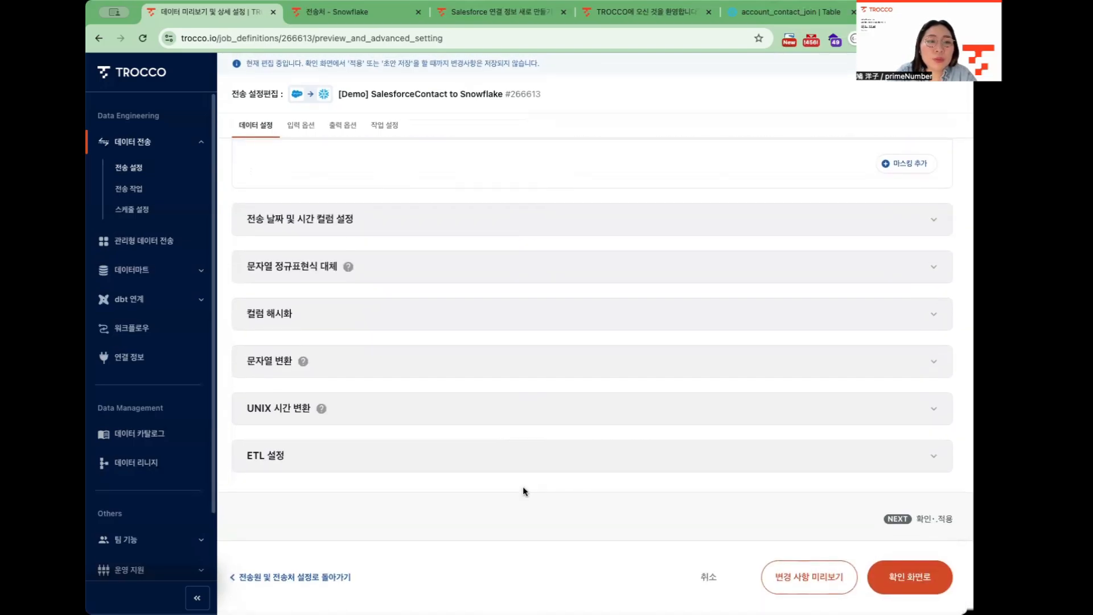
click(785, 578)
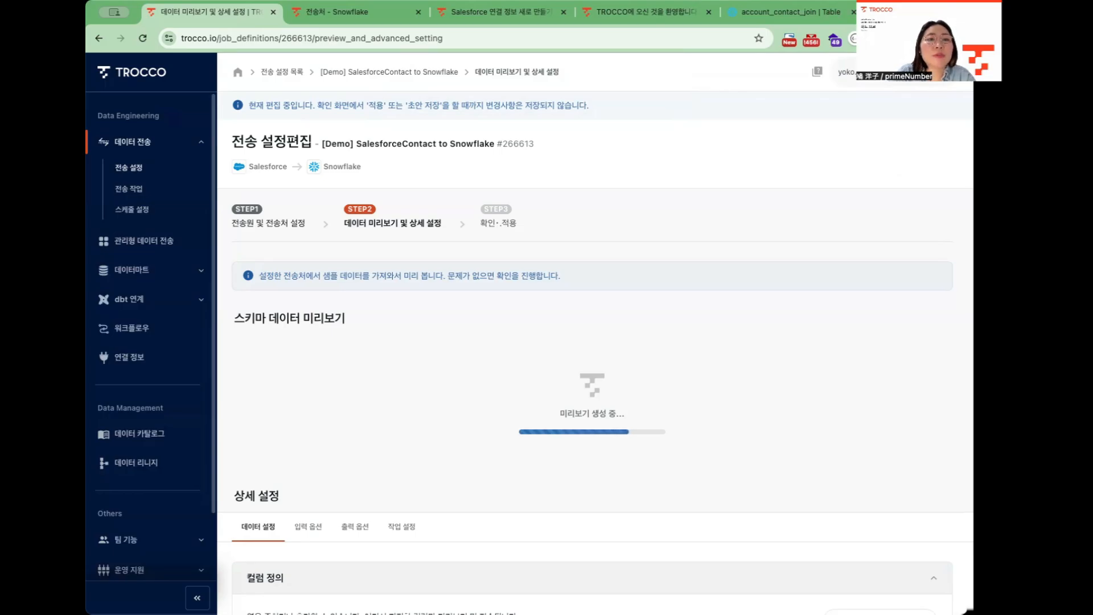
Review the column definitions and the Email masking rule in the data settings (데이터 설정)
scroll(769, 398, down, 5)
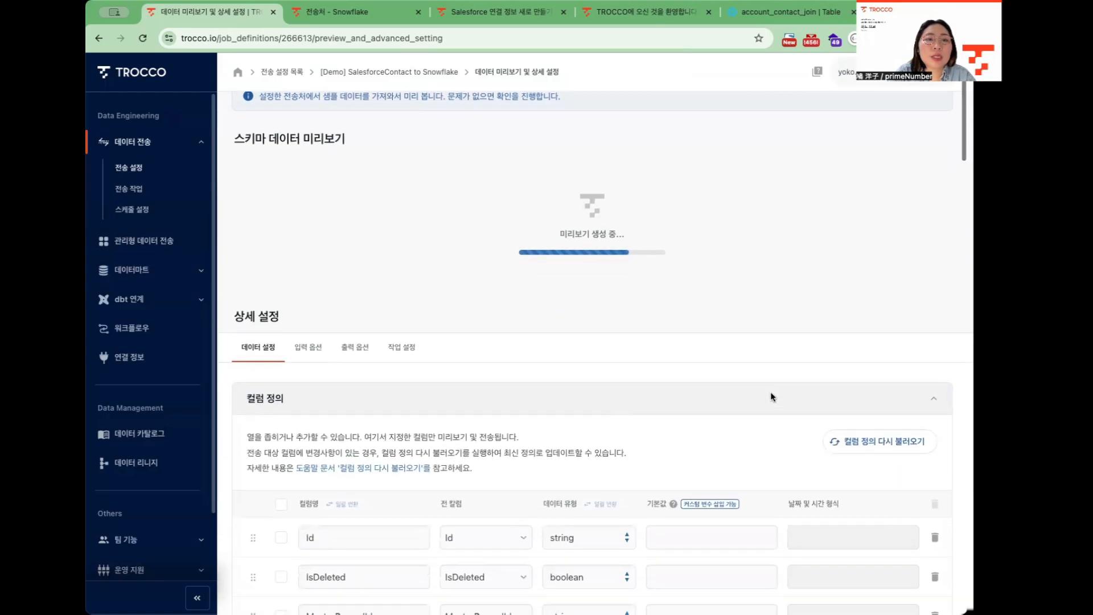
scroll(754, 429, down, 6)
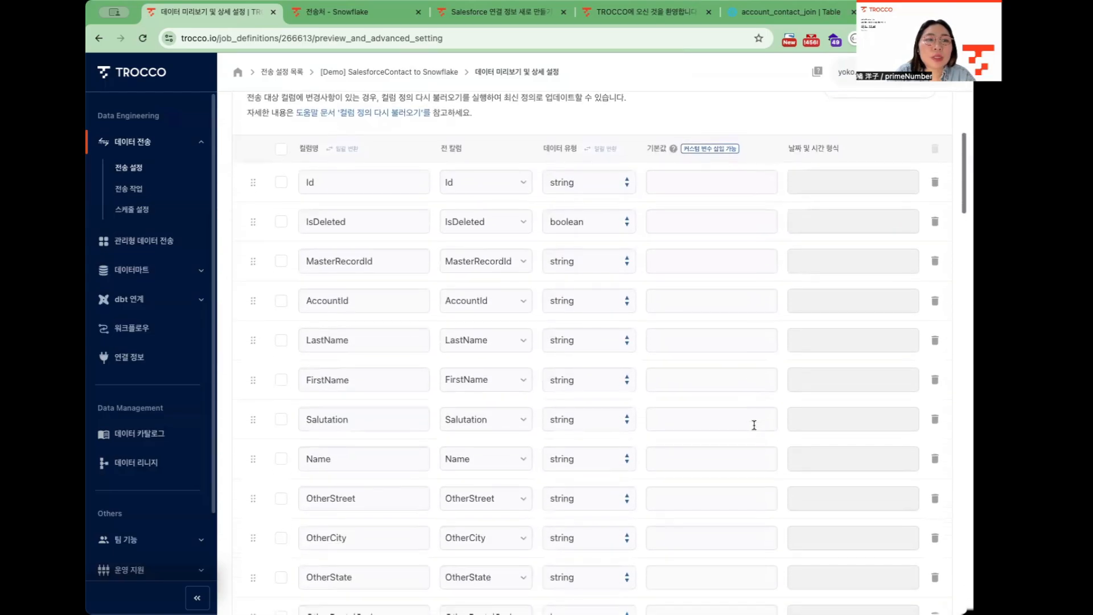
scroll(755, 430, down, 12)
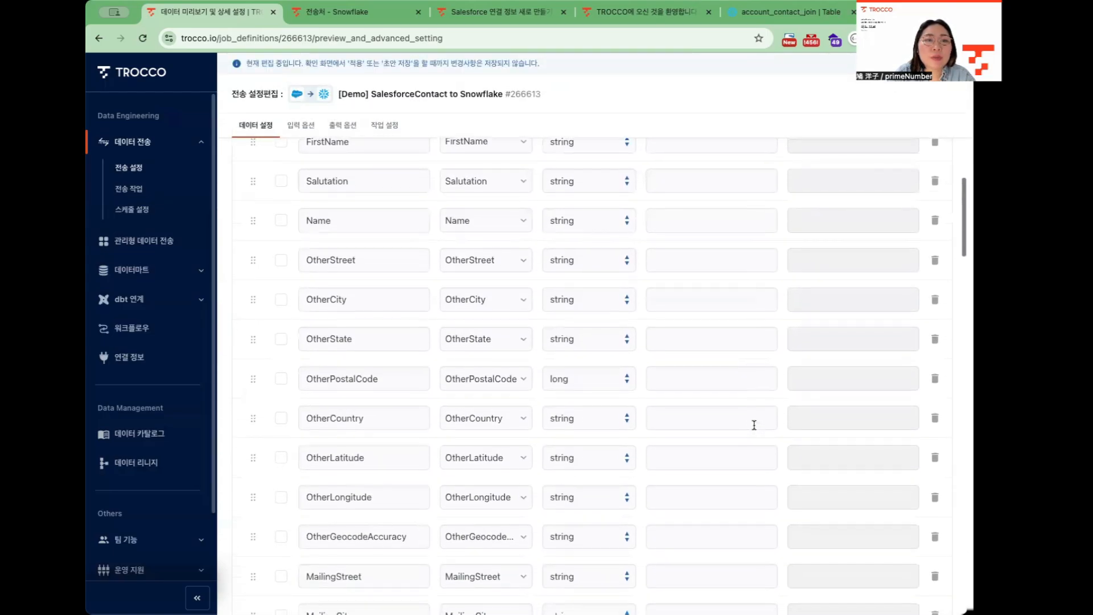
scroll(755, 425, down, 20)
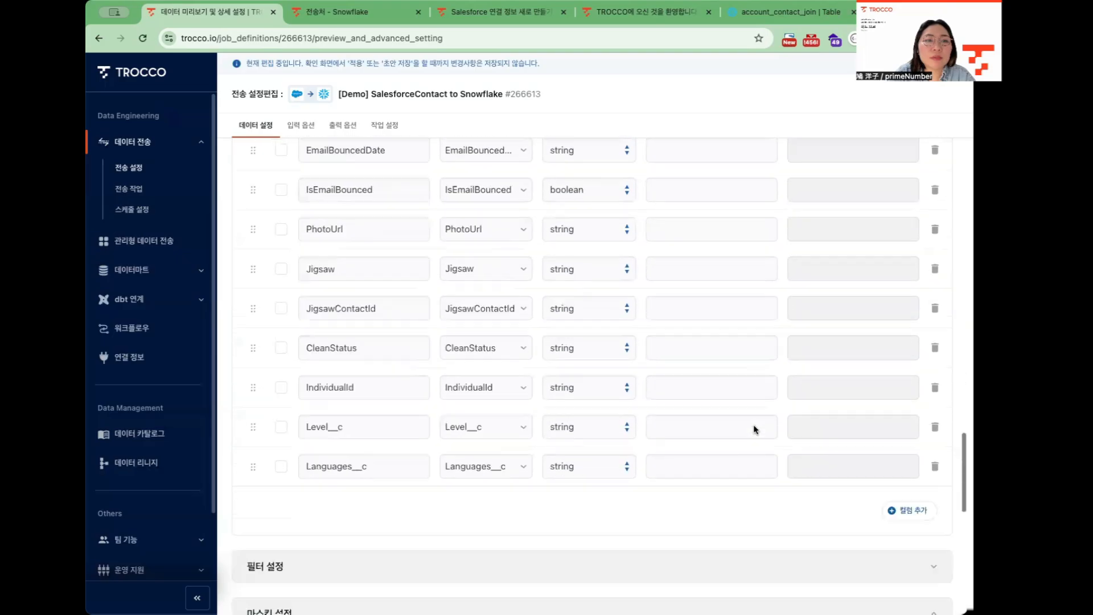
scroll(755, 429, down, 3)
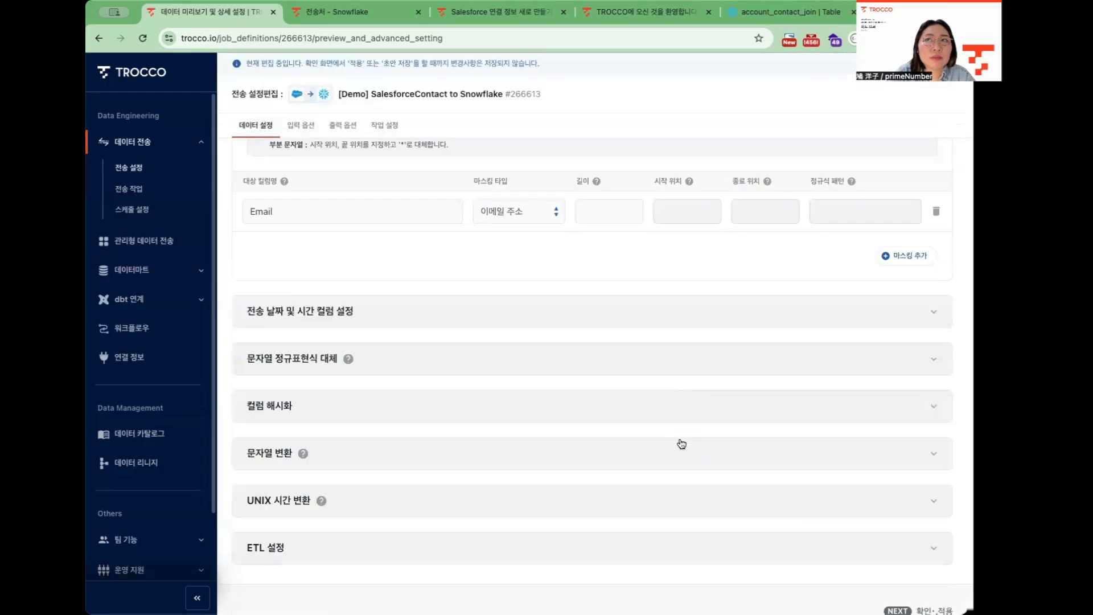
scroll(681, 443, up, 20)
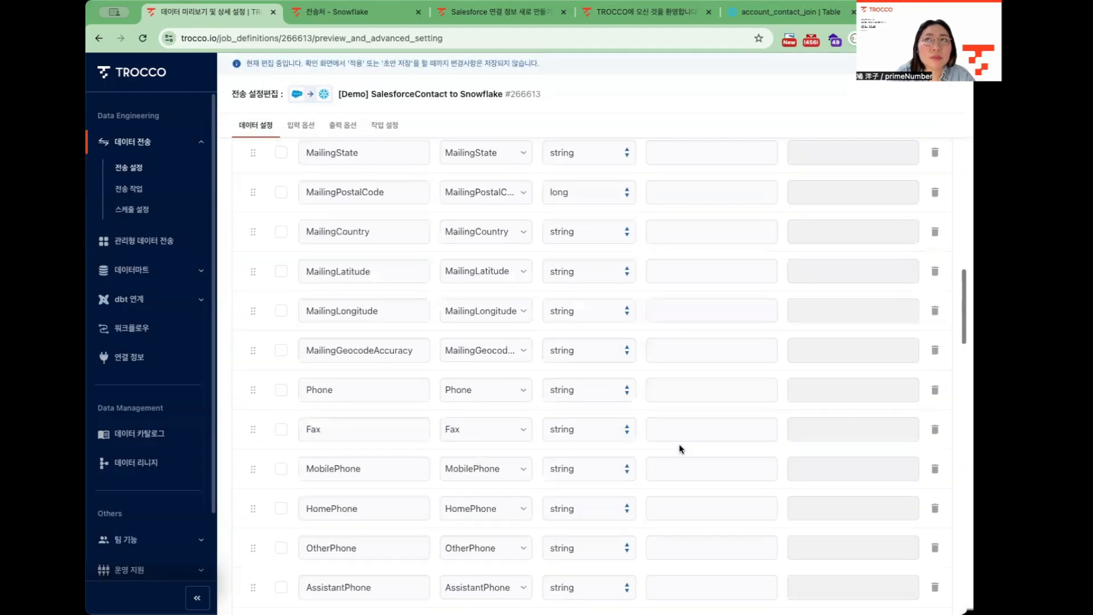
Check how the masking rule affects the Email column's values in the regenerated schema data preview
scroll(683, 452, right, 10)
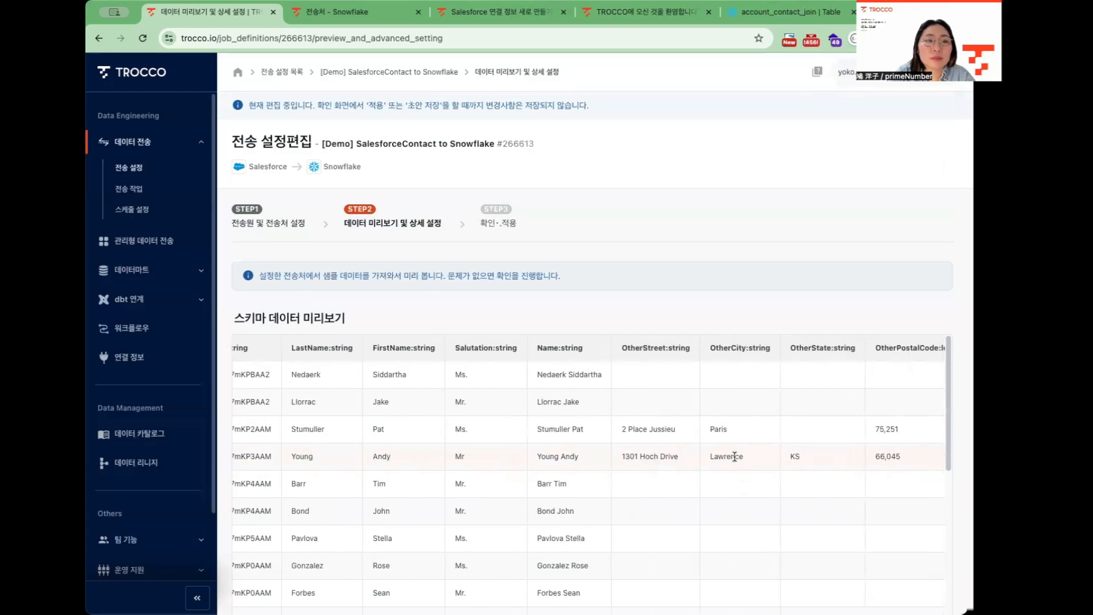
scroll(735, 461, right, 10)
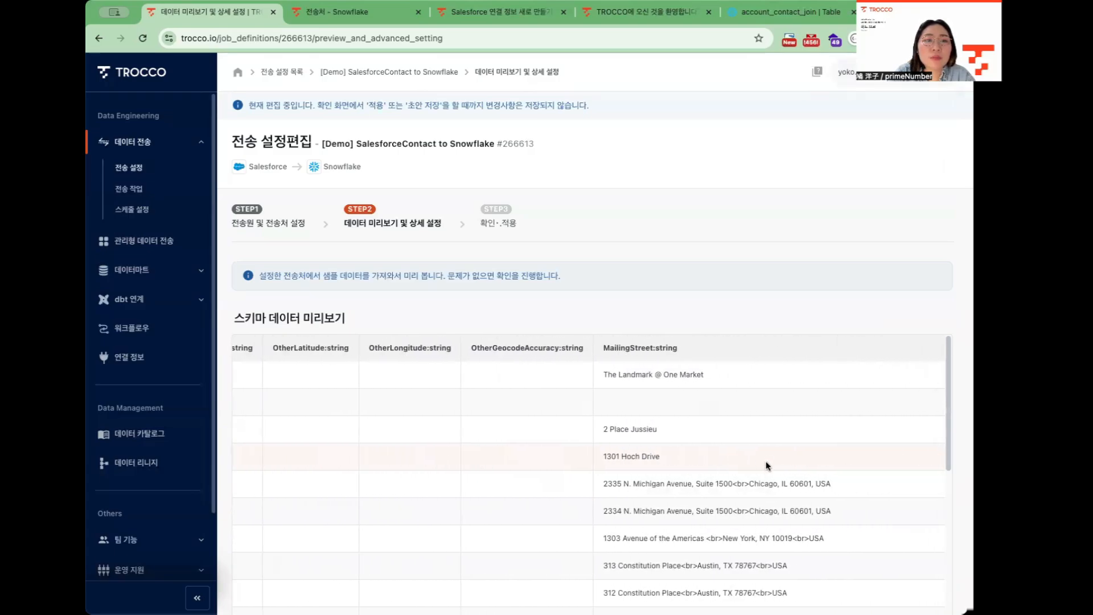
scroll(767, 466, right, 2)
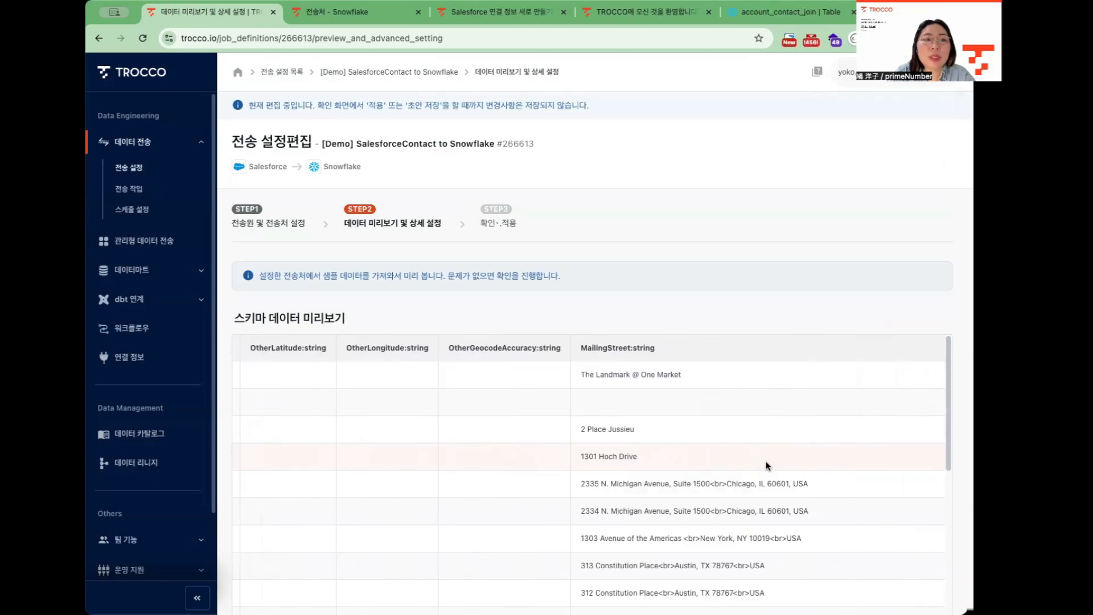
scroll(768, 466, right, 2)
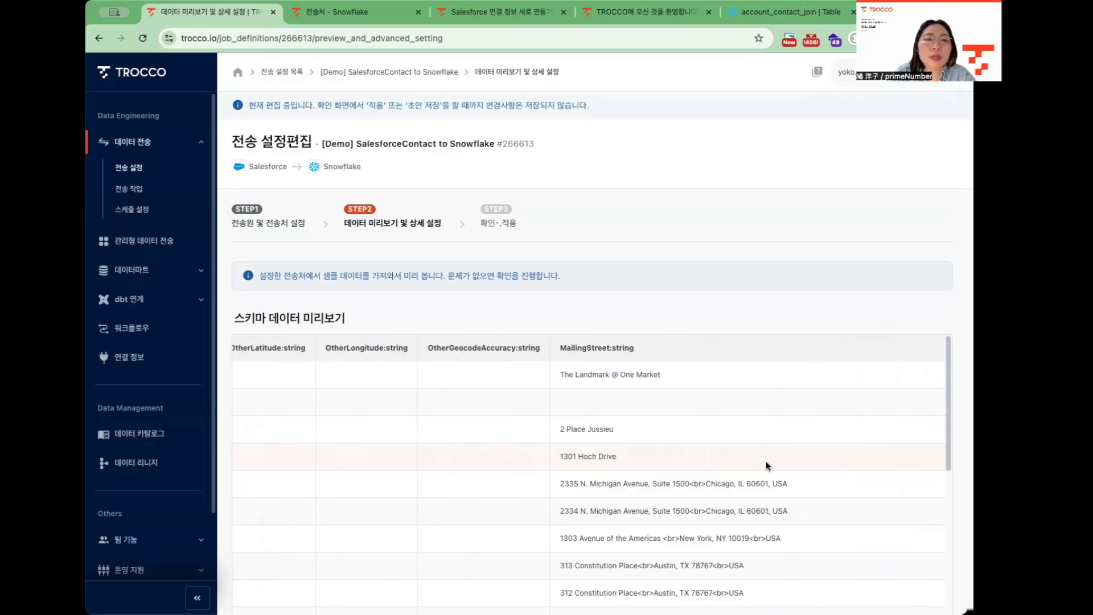
scroll(768, 466, right, 20)
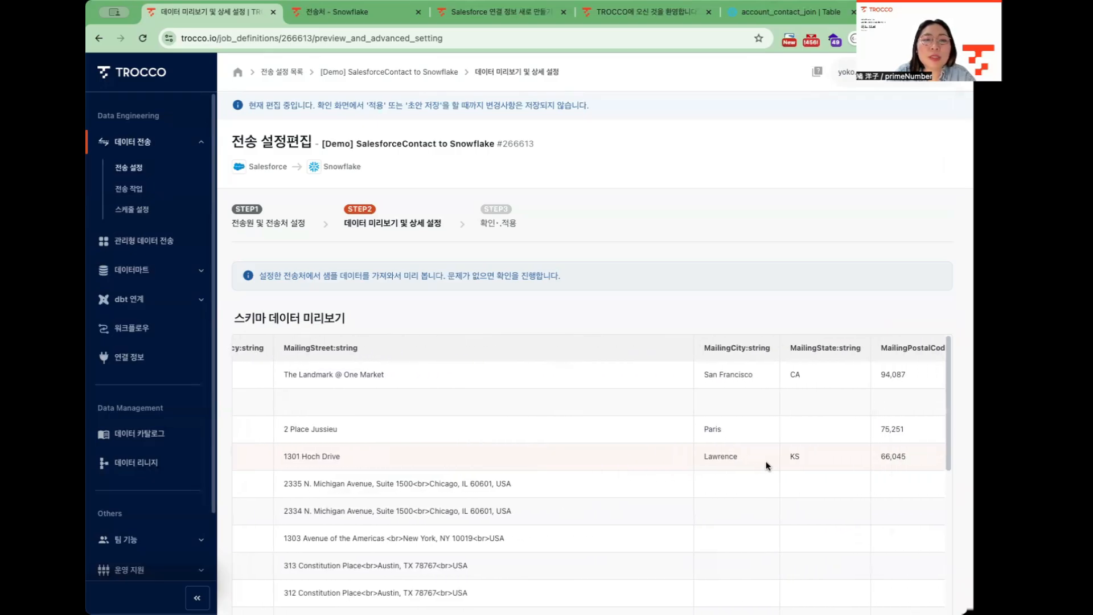
scroll(768, 466, right, 20)
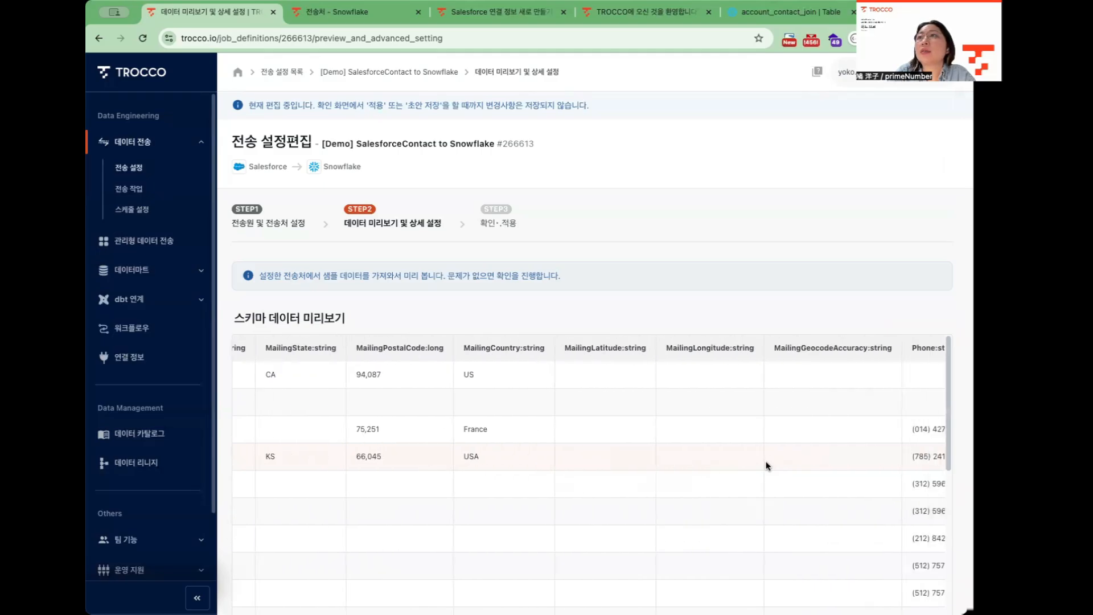
scroll(768, 466, right, 20)
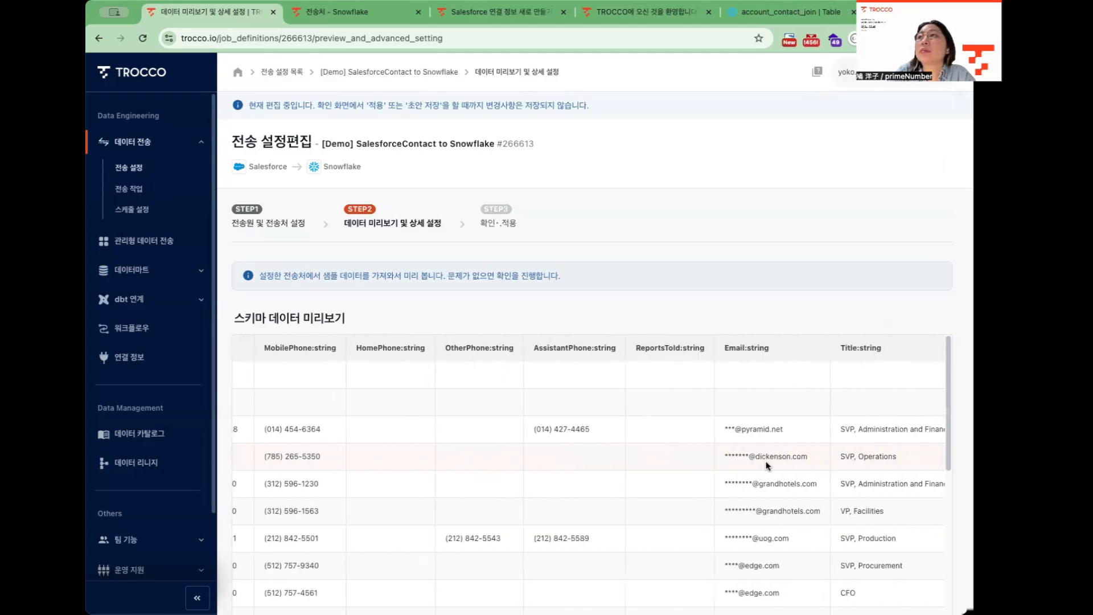
scroll(580, 448, down, 1)
drag(481, 369, 565, 535)
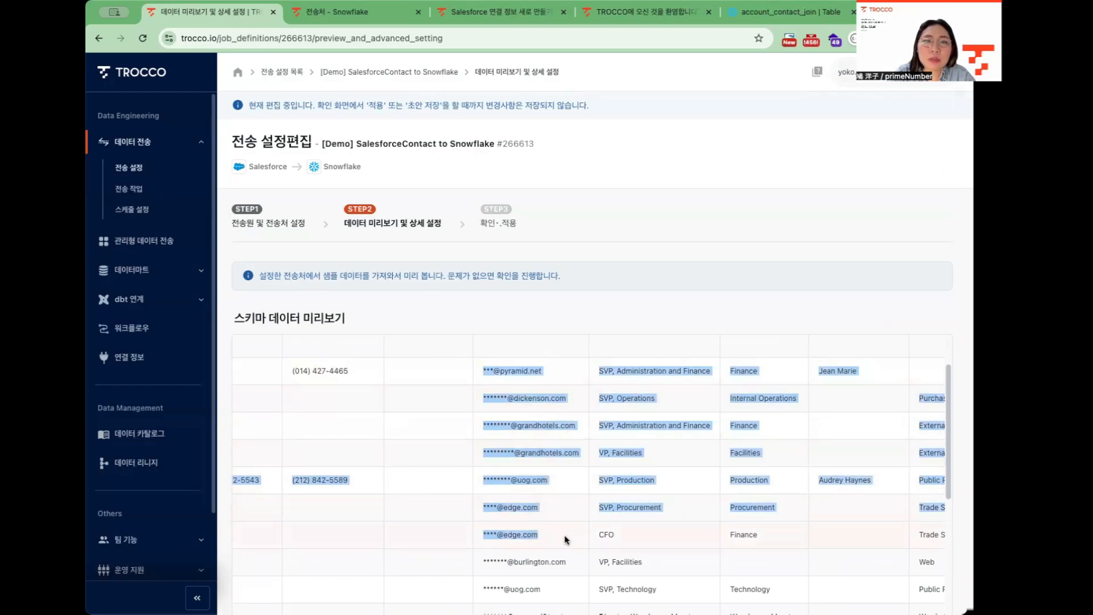
click(567, 539)
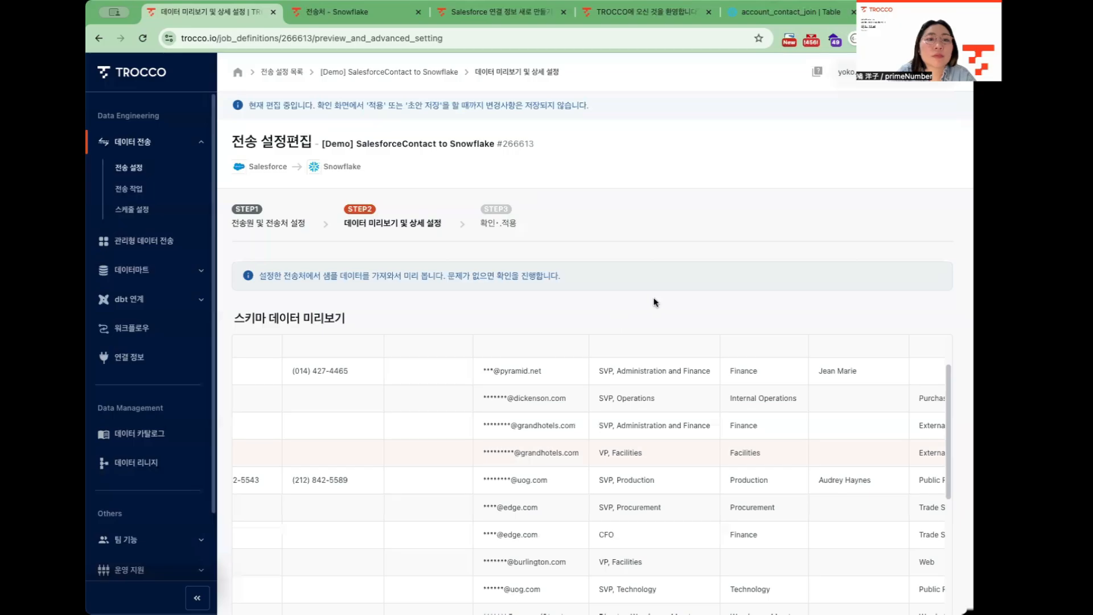
scroll(654, 302, down, 1)
scroll(653, 302, down, 2)
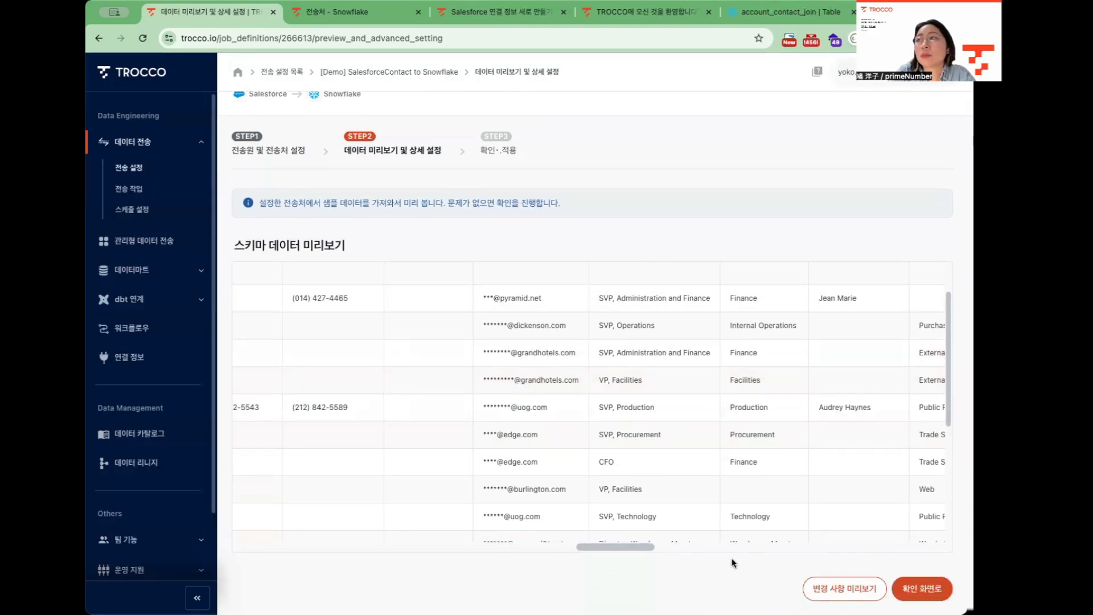
scroll(734, 563, down, 5)
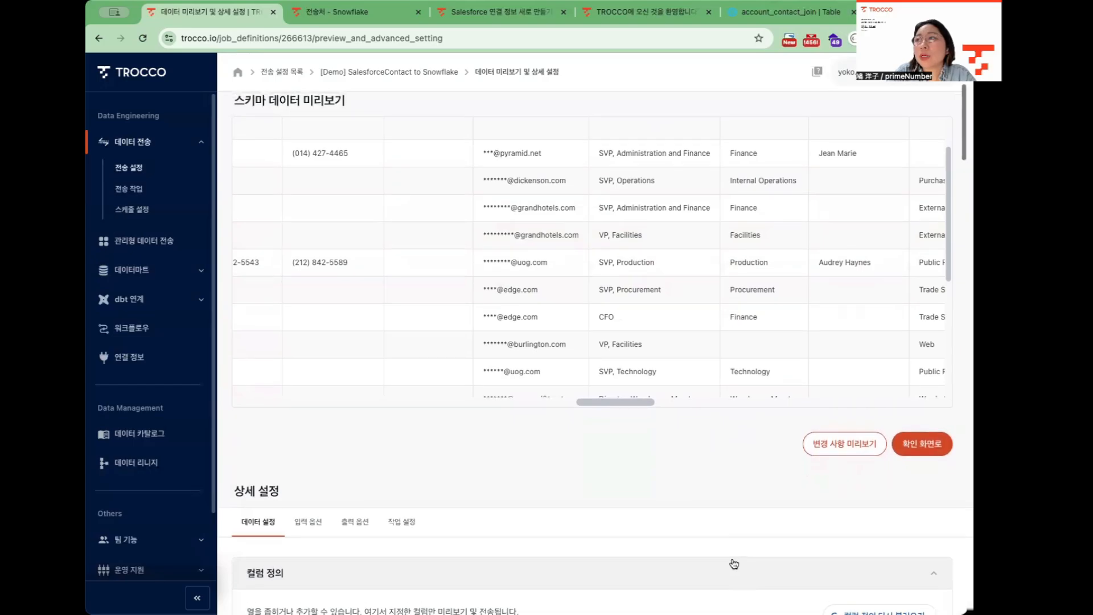
Save and apply the Email masking change to the [Demo] SalesforceContact to Snowflake transfer, and run its transfer job
click(922, 446)
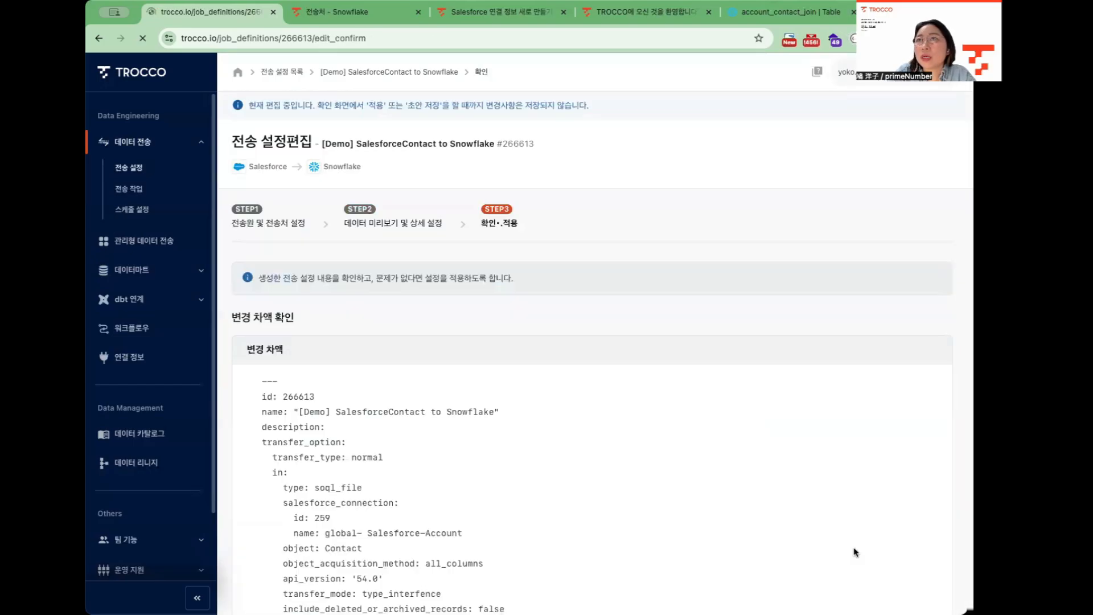
scroll(765, 487, down, 20)
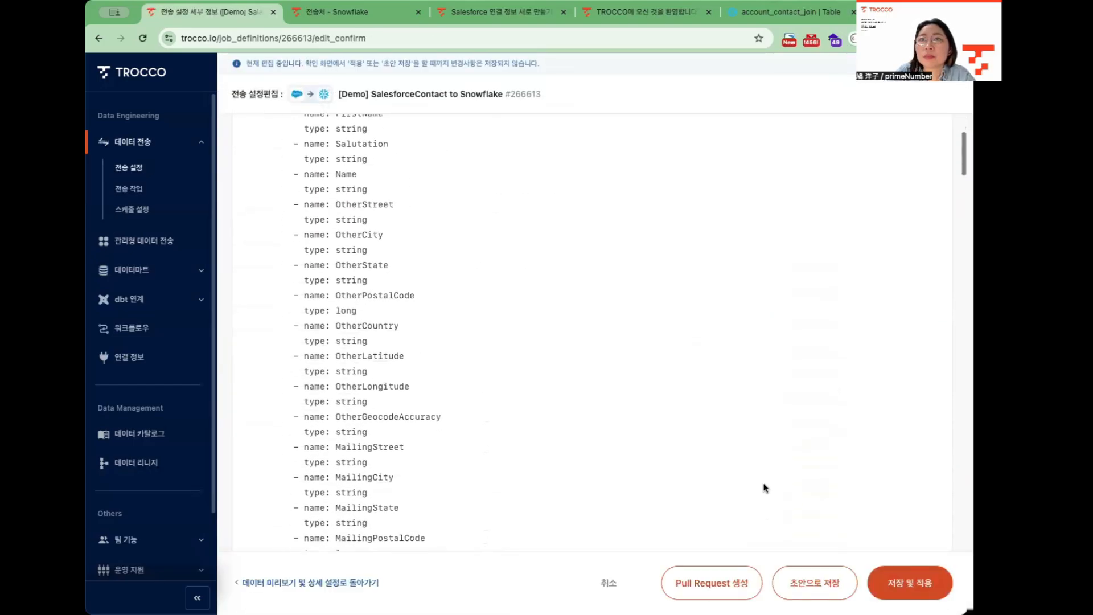
scroll(765, 488, down, 20)
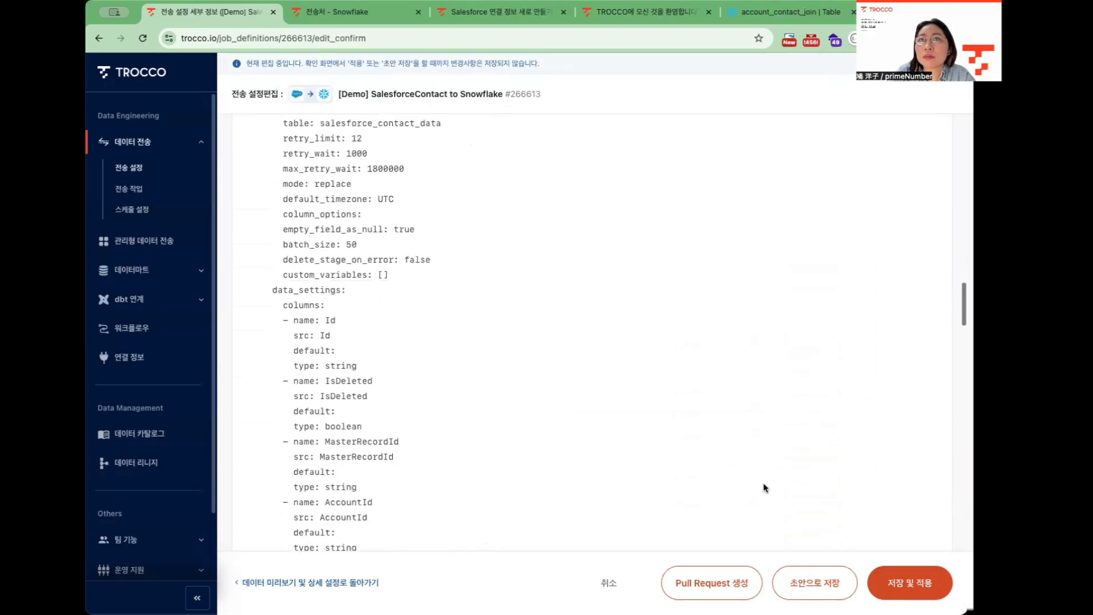
scroll(764, 487, down, 10)
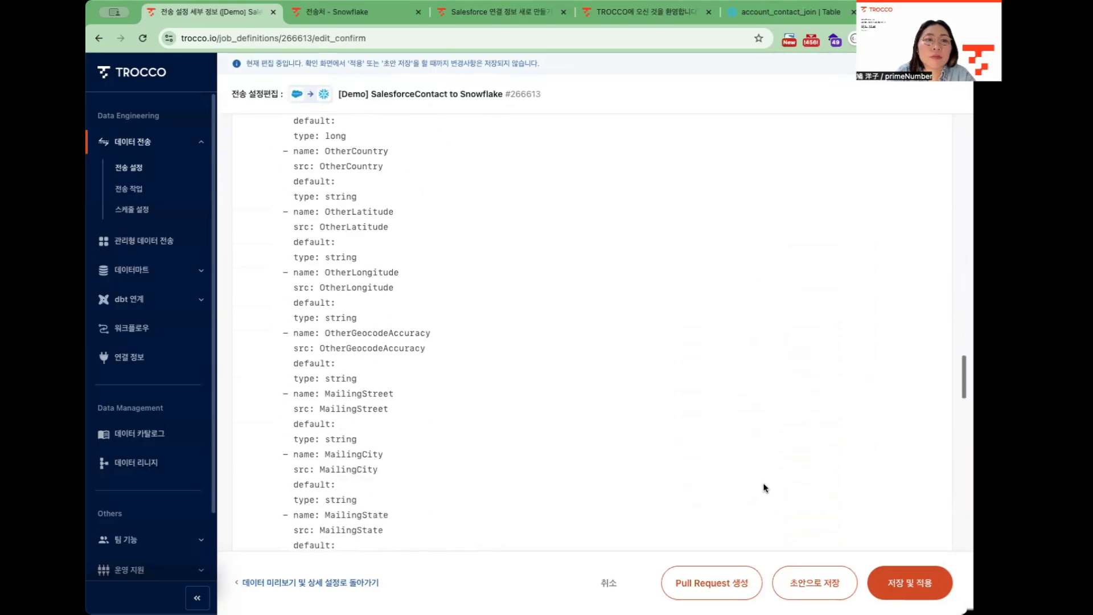
scroll(765, 487, down, 10)
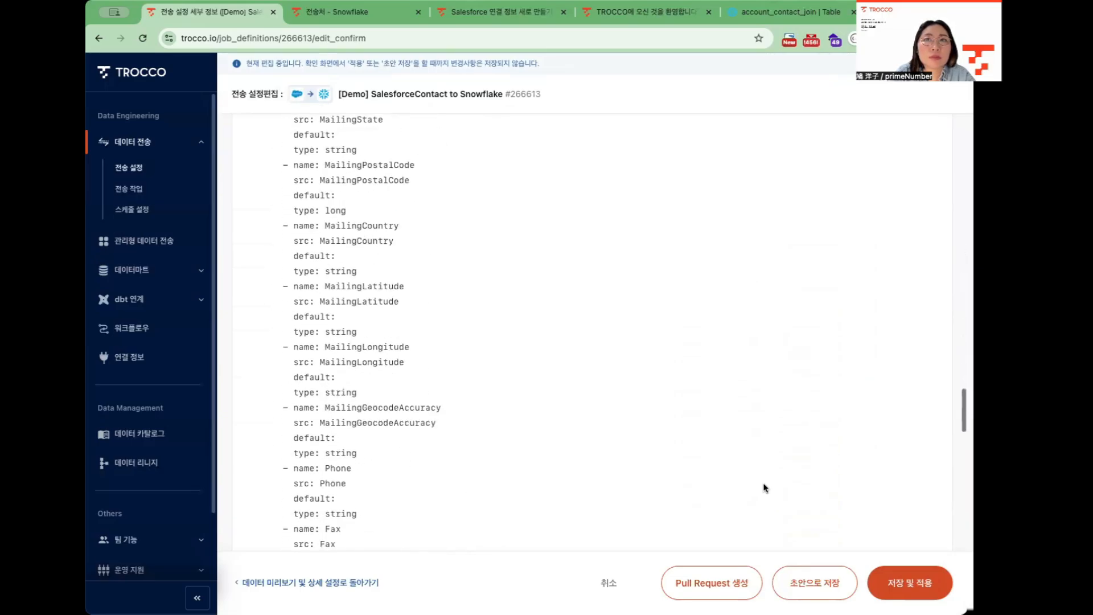
scroll(765, 488, down, 15)
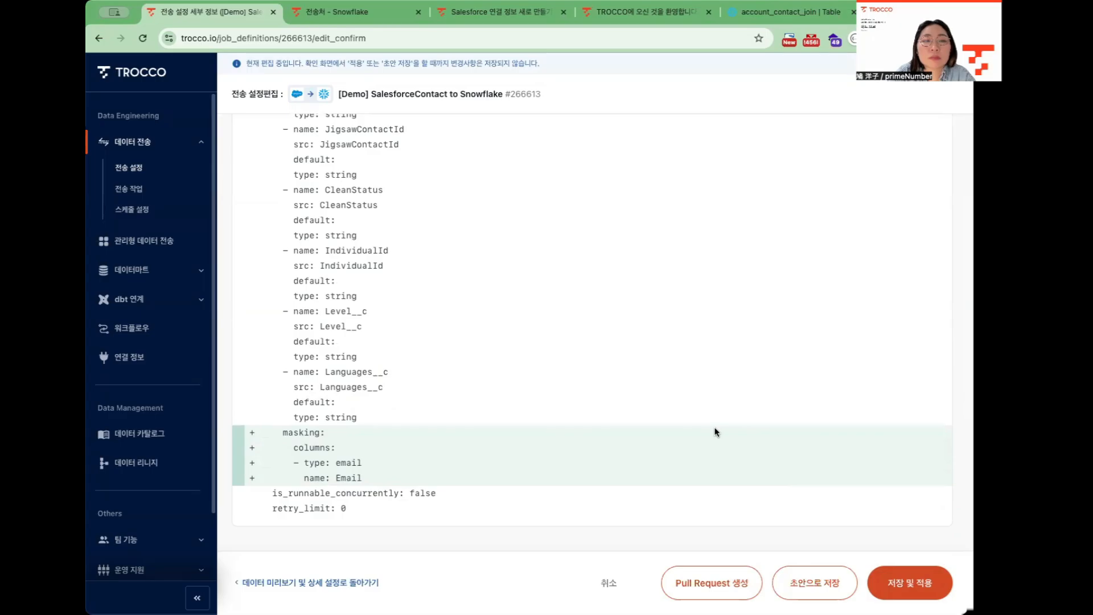
click(912, 584)
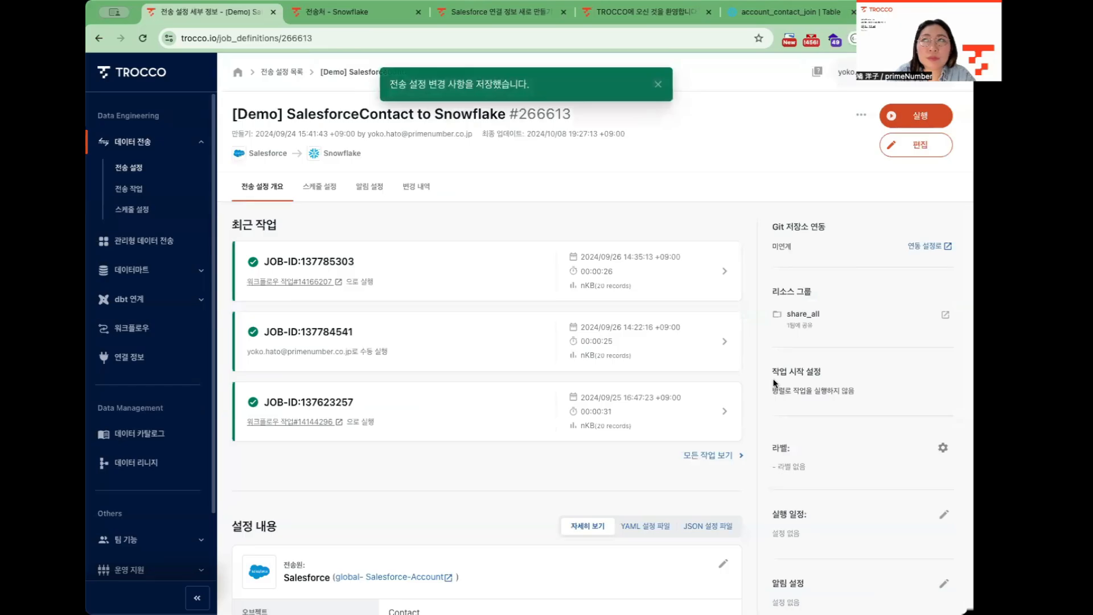
click(907, 117)
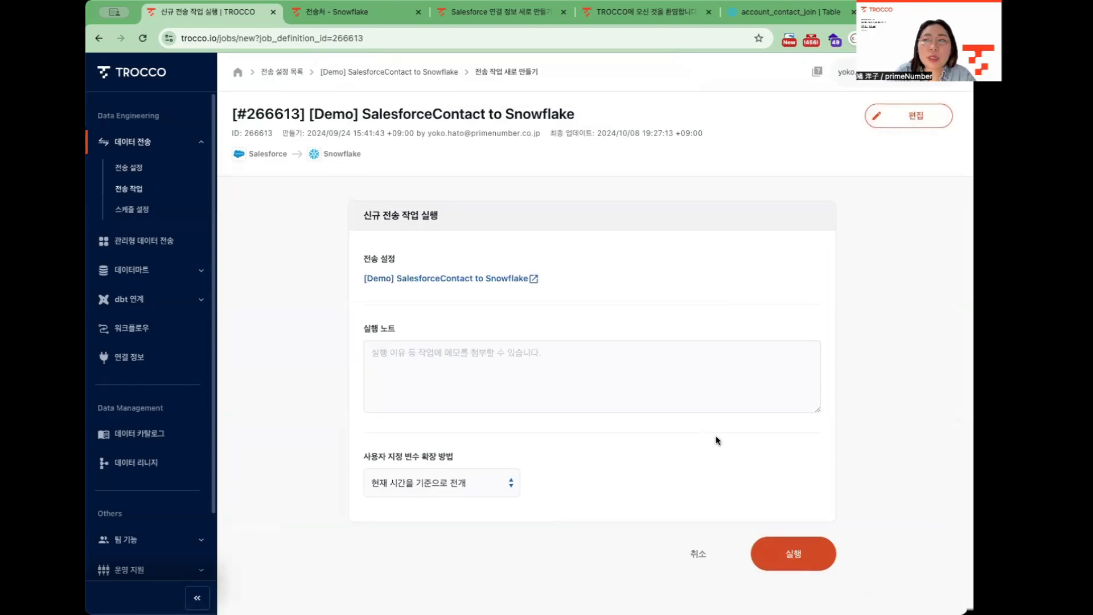
click(784, 556)
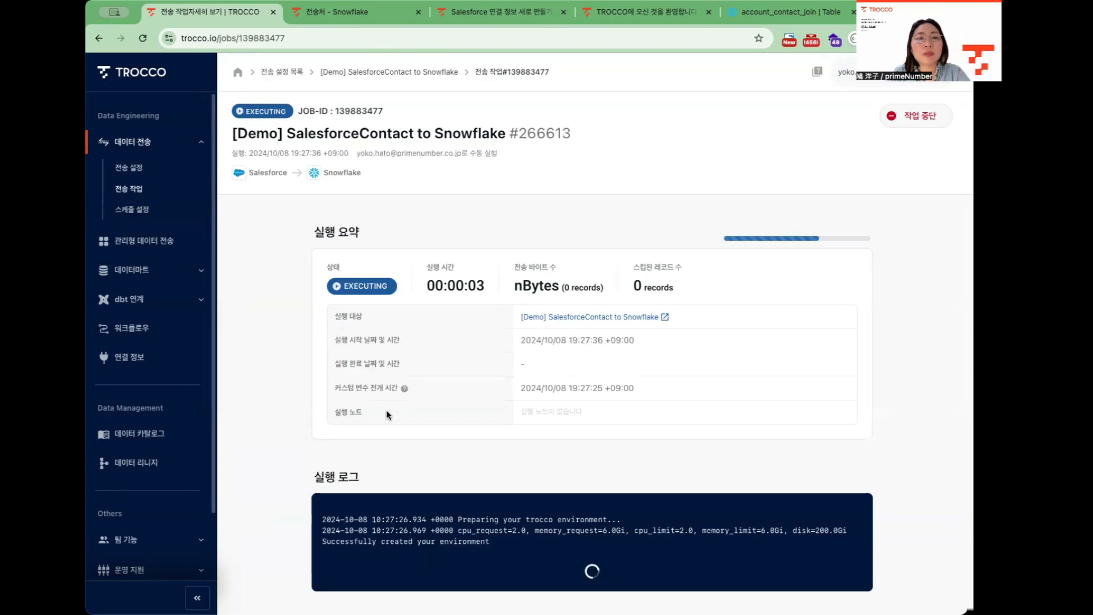
Start a new datamart definition (데이터마트 정의) with Snowflake as the data warehouse
click(161, 279)
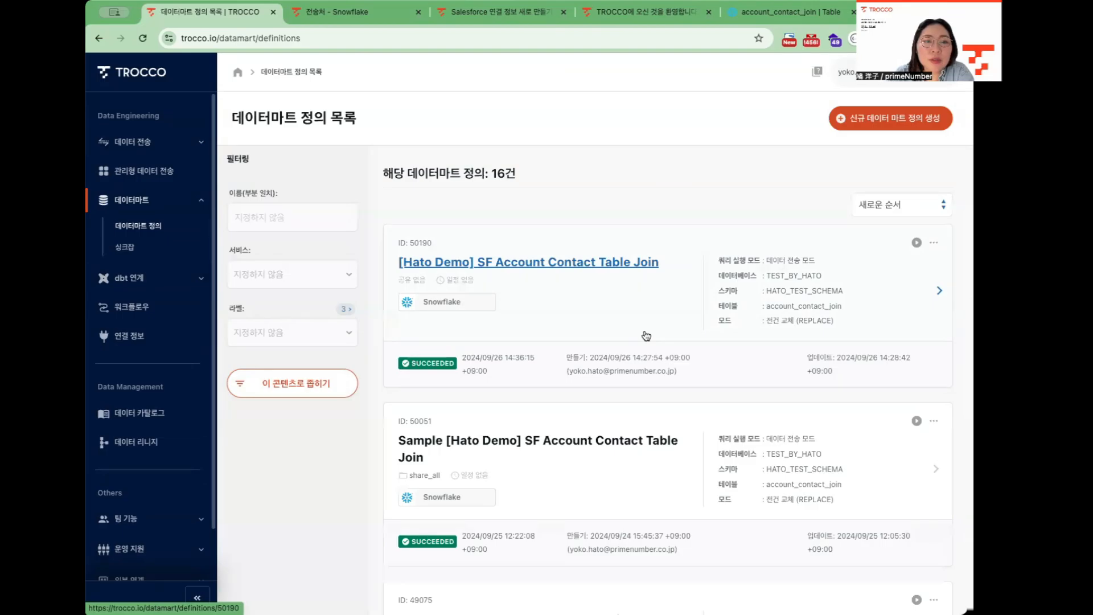
click(890, 122)
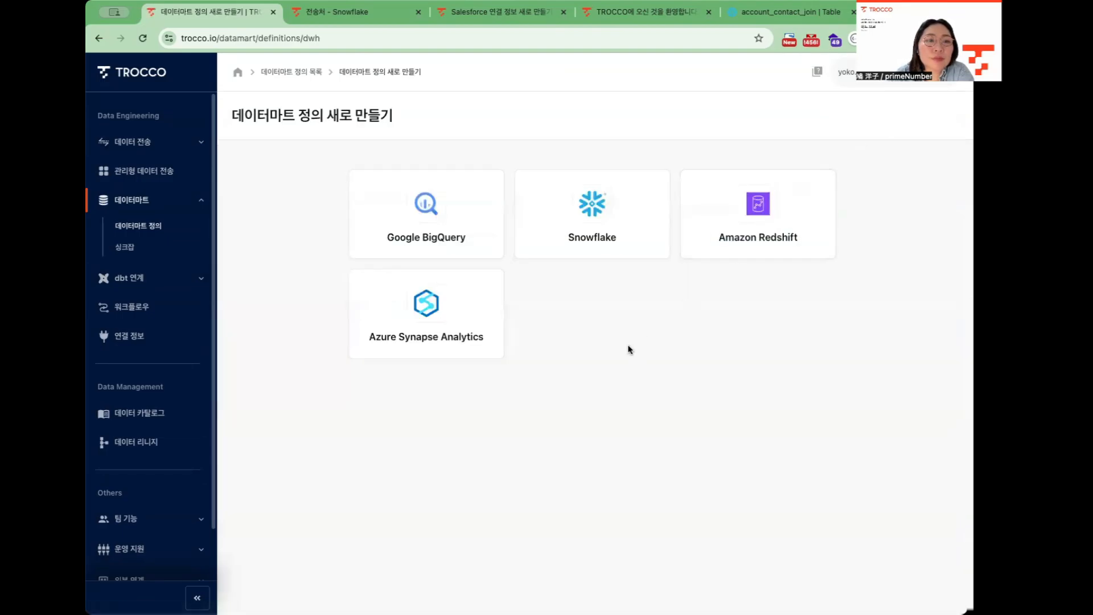
click(611, 232)
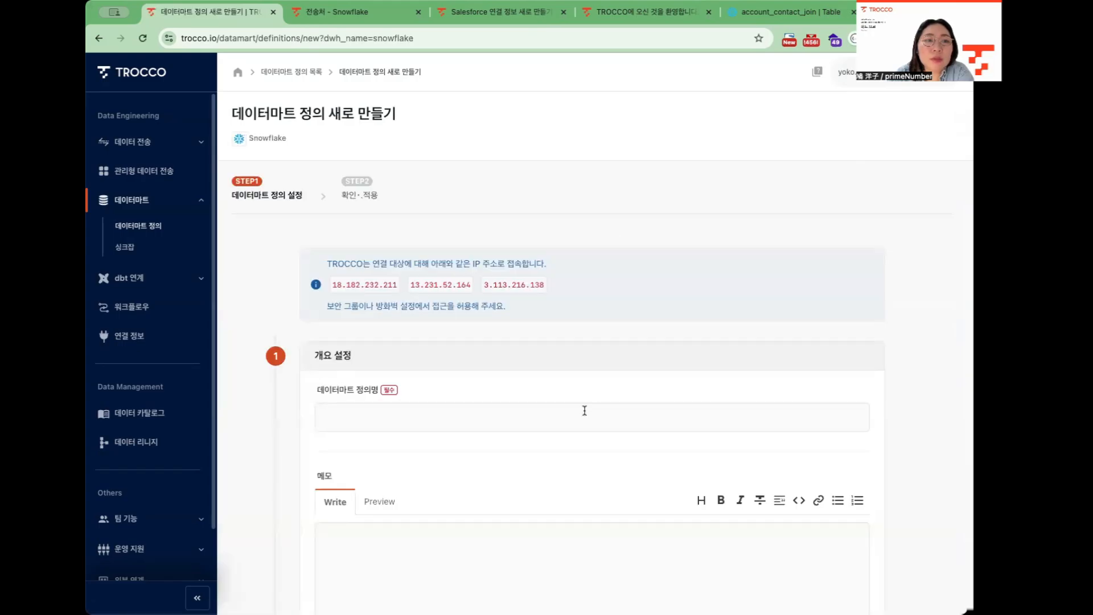
Name the datamart definition "[Demo] SF Account Contact Table Join"
scroll(583, 410, down, 1)
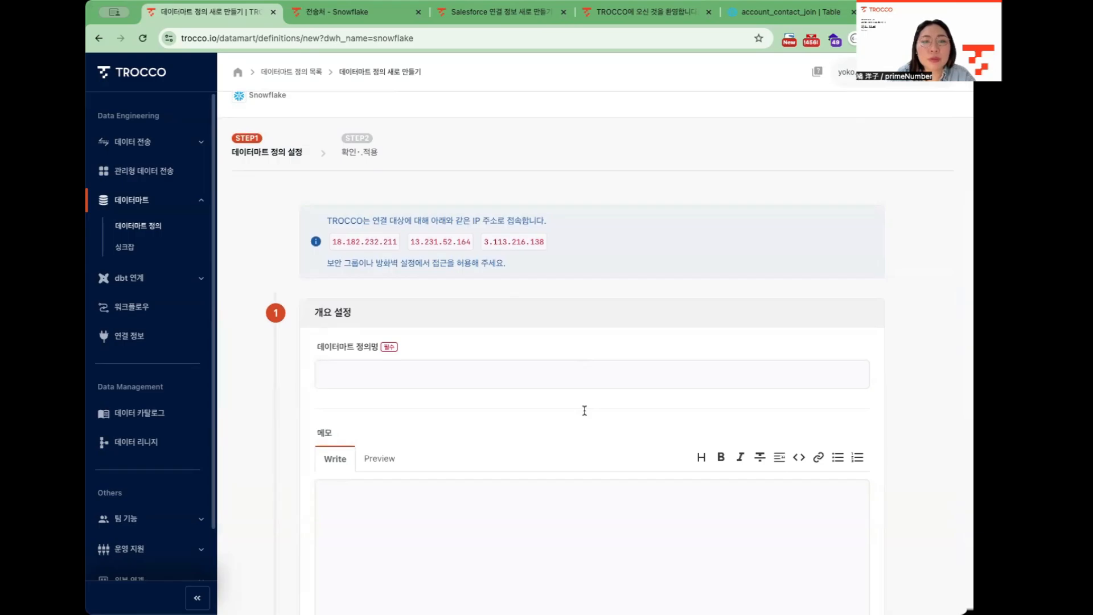
scroll(586, 414, down, 1)
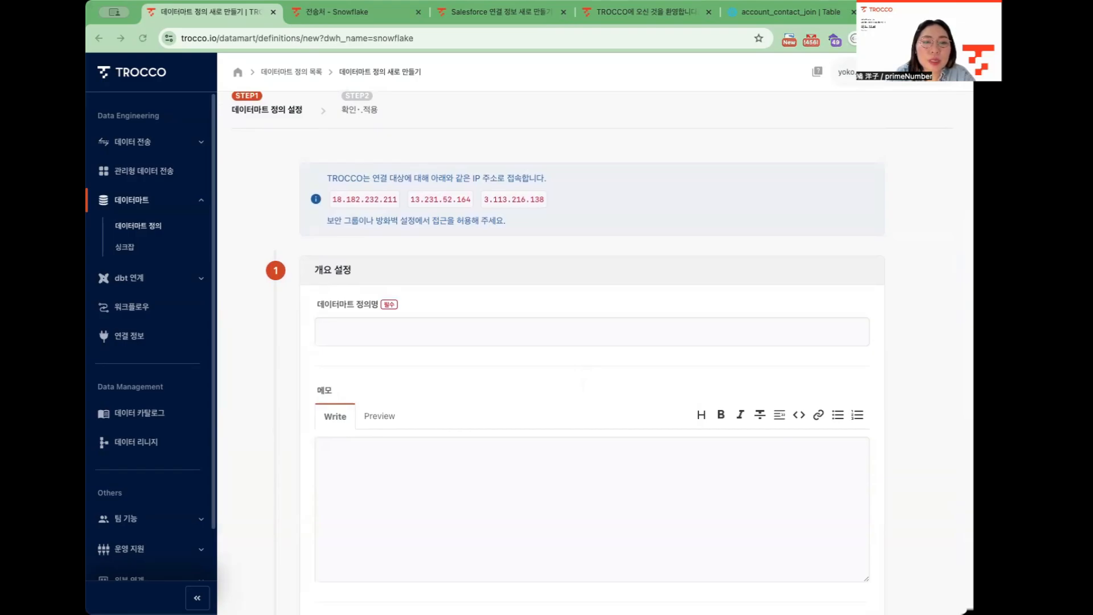
click(425, 330)
text([Demo] SF Account Contact Table Join)
Choose pN Snowflake as the Snowflake connection (연결 정보) in the datamart's basic settings
scroll(507, 374, down, 2)
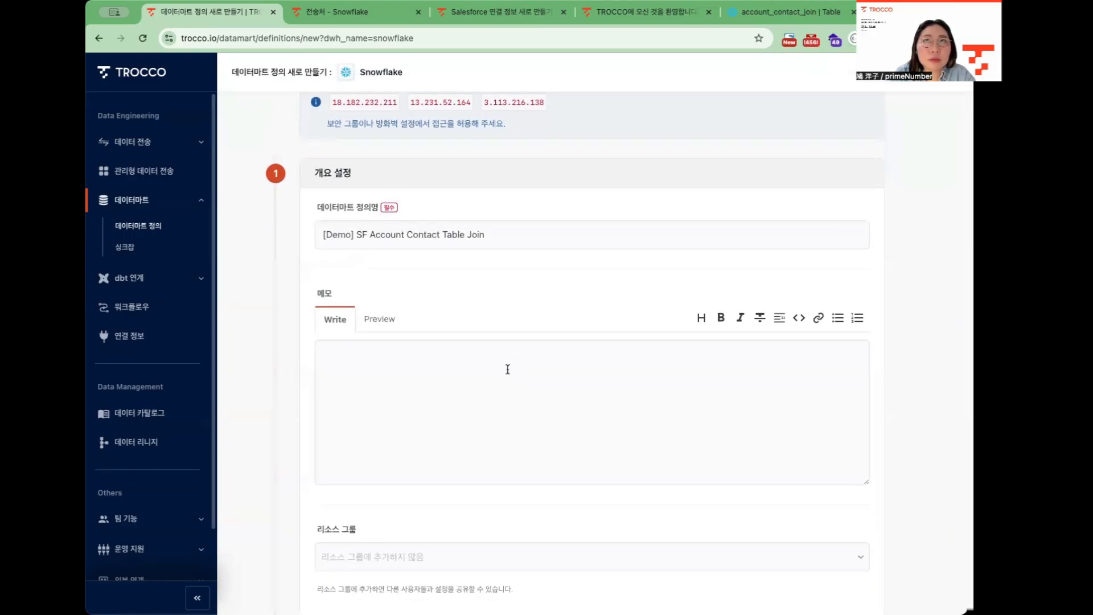
scroll(508, 369, down, 1)
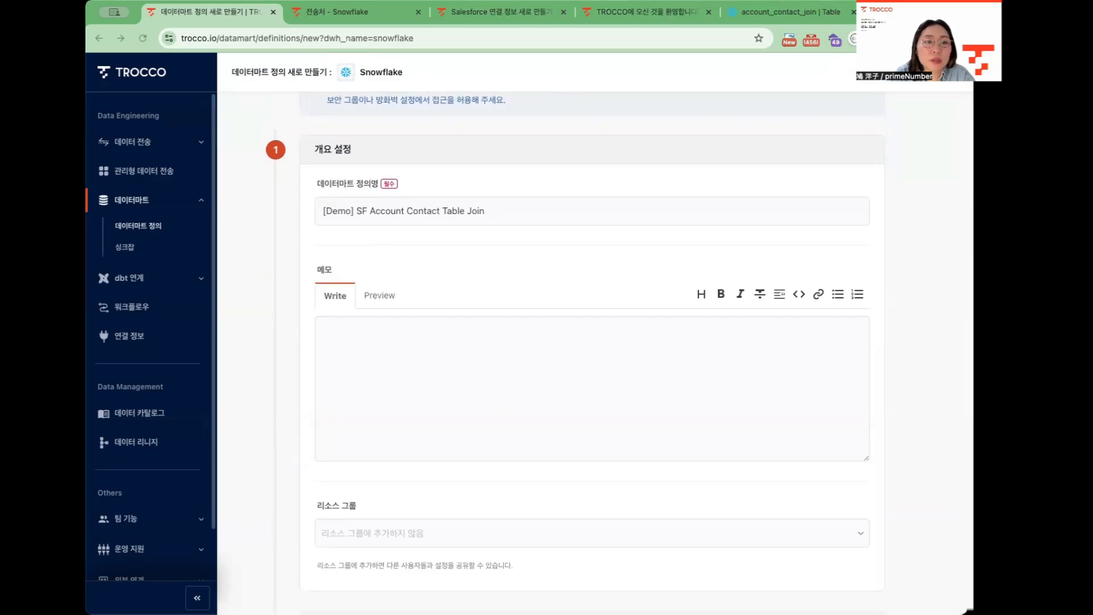
scroll(680, 334, down, 1)
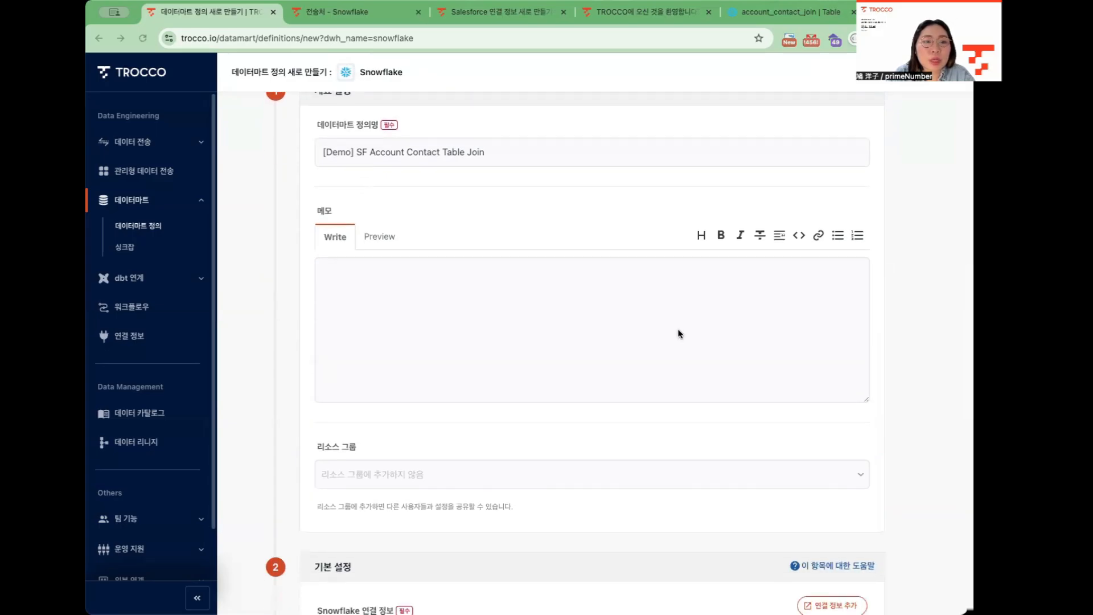
scroll(641, 370, down, 5)
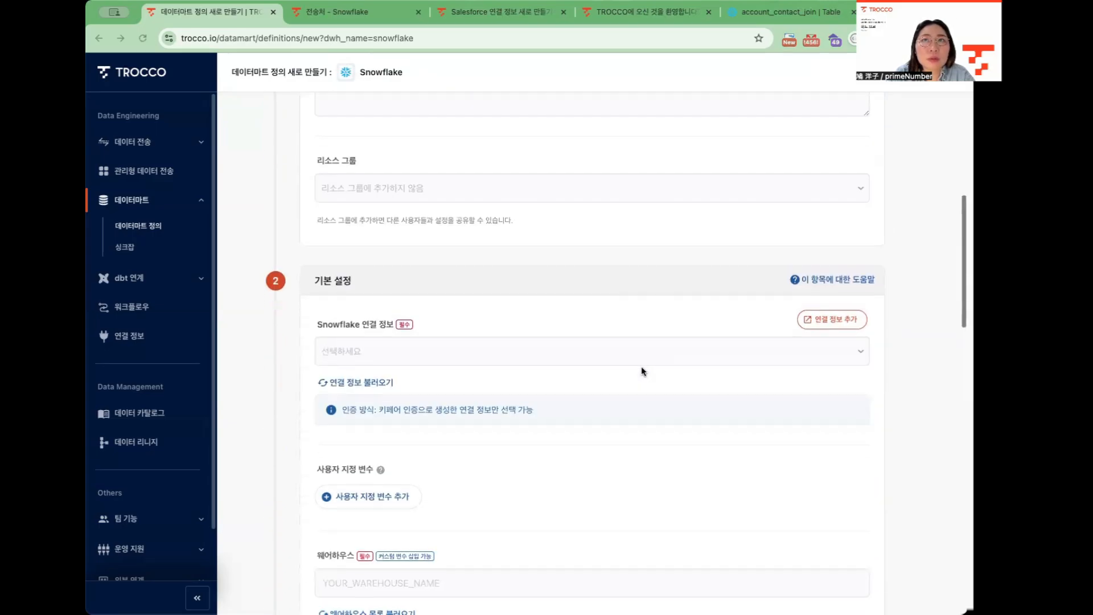
click(585, 347)
click(572, 368)
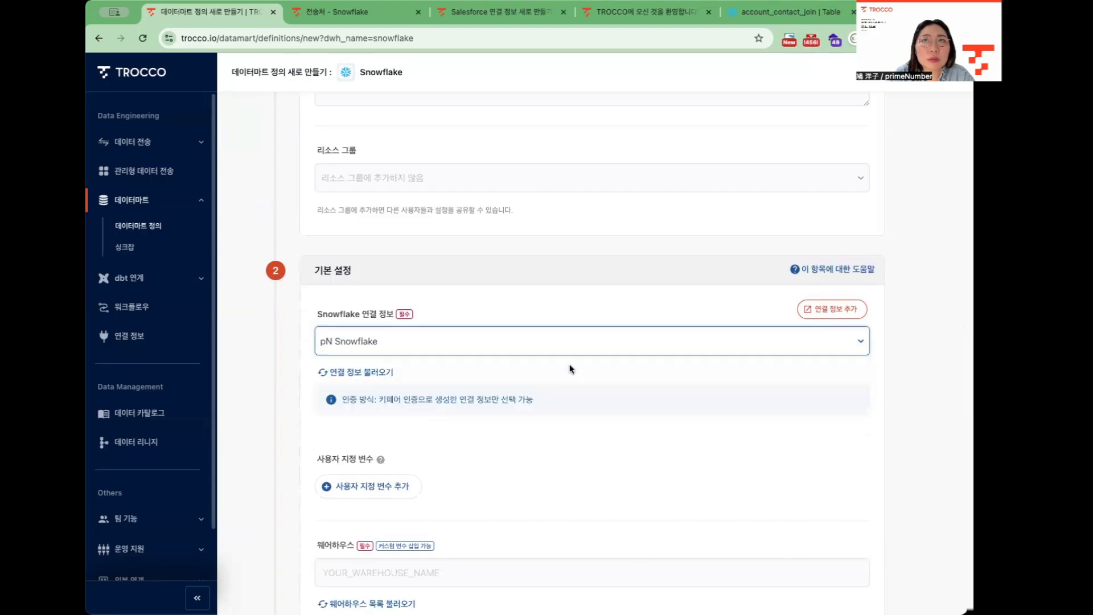
Load the warehouse list and set the datamart's warehouse (웨어하우스) to TEST_WH
scroll(562, 444, down, 1)
scroll(562, 445, down, 1)
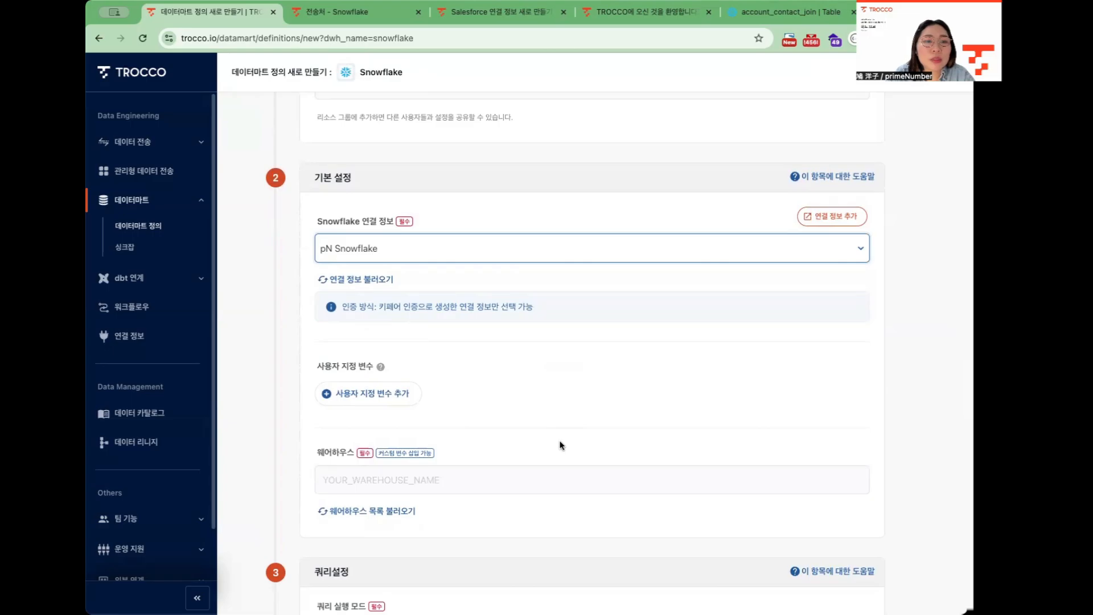
scroll(562, 445, down, 1)
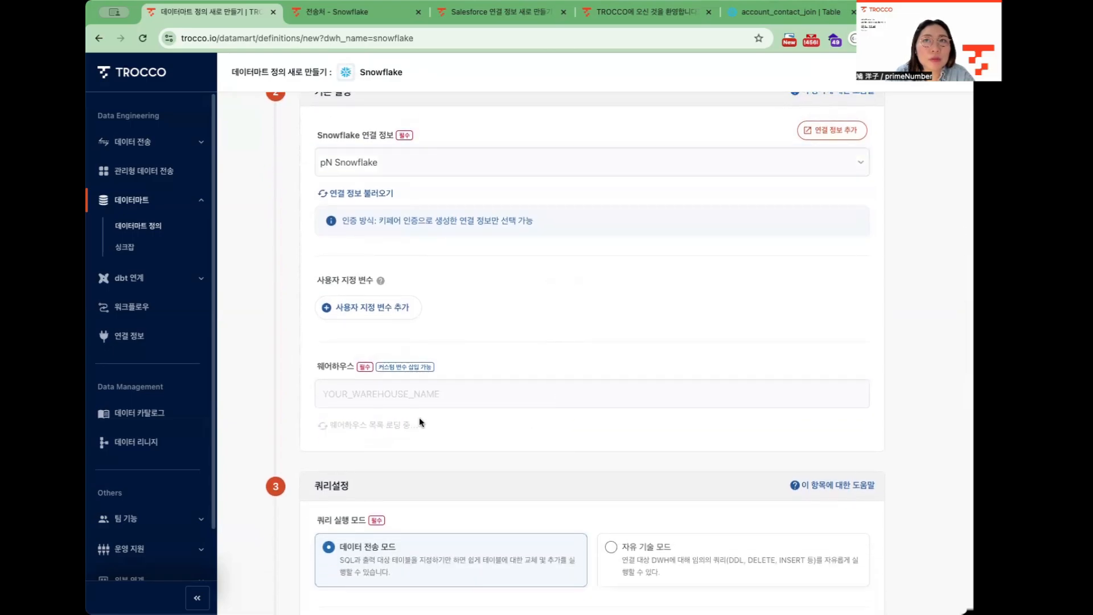
click(447, 399)
click(449, 479)
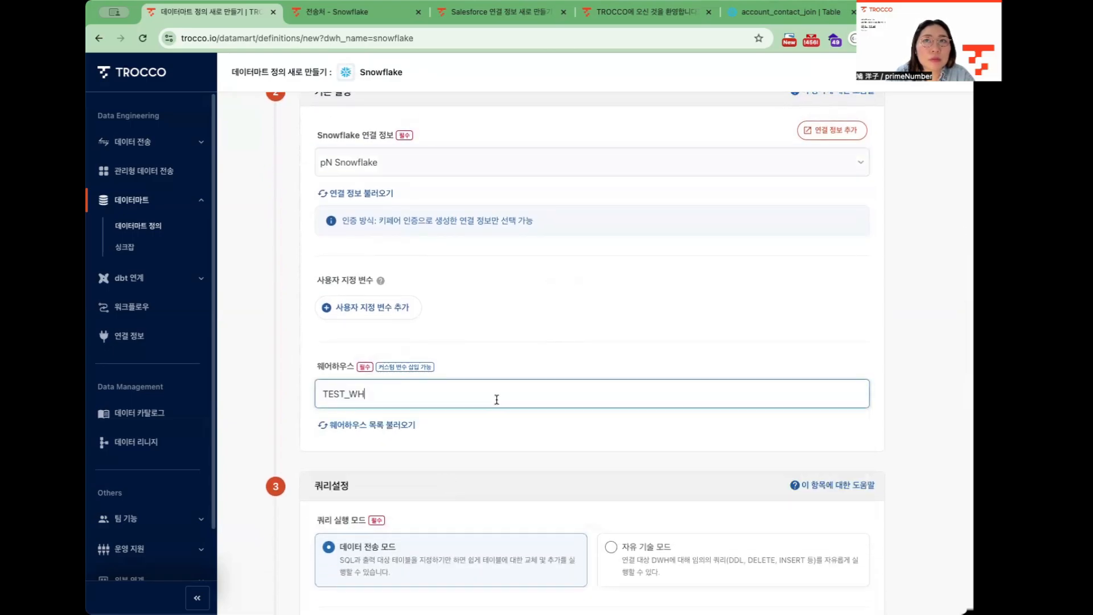
Switch the query execution mode to 자유 기술 모드 to view its query settings, and return it to 데이터 전송 모드
scroll(497, 397, down, 3)
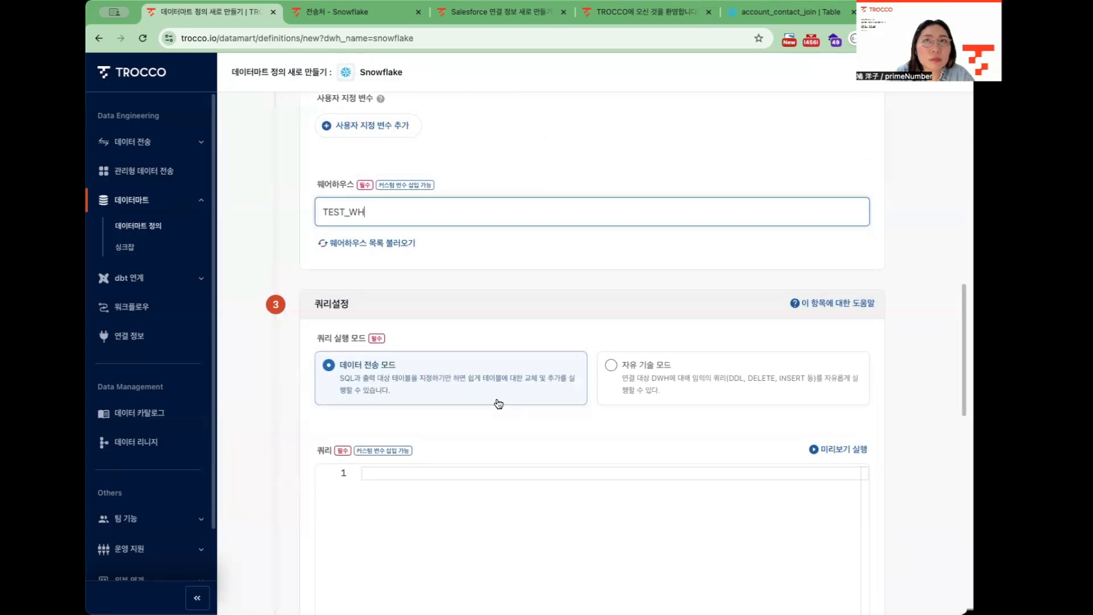
scroll(496, 402, down, 1)
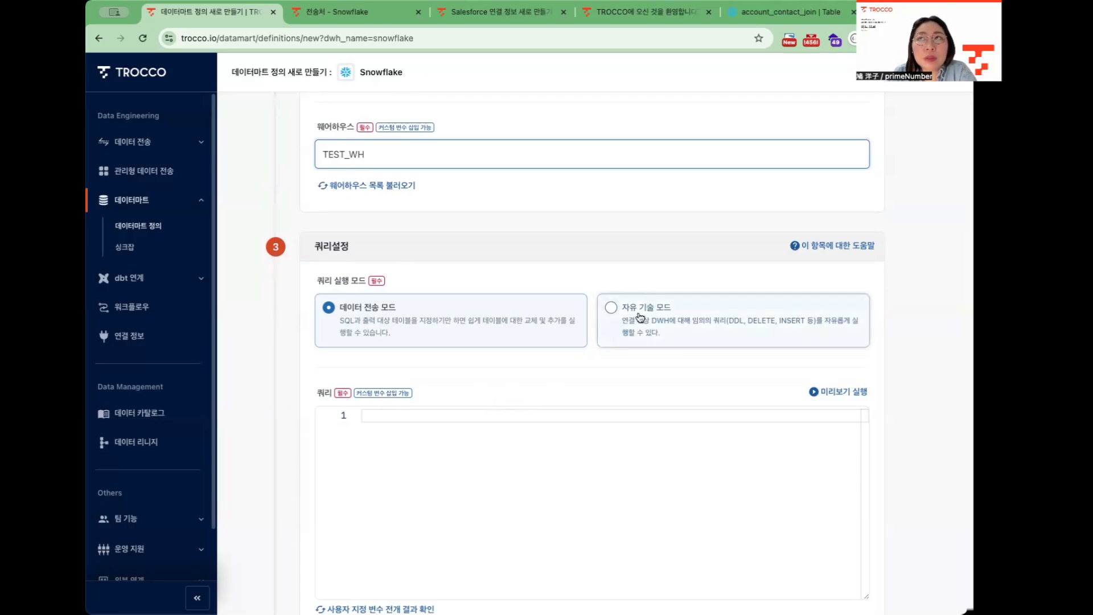
click(666, 312)
scroll(643, 352, down, 1)
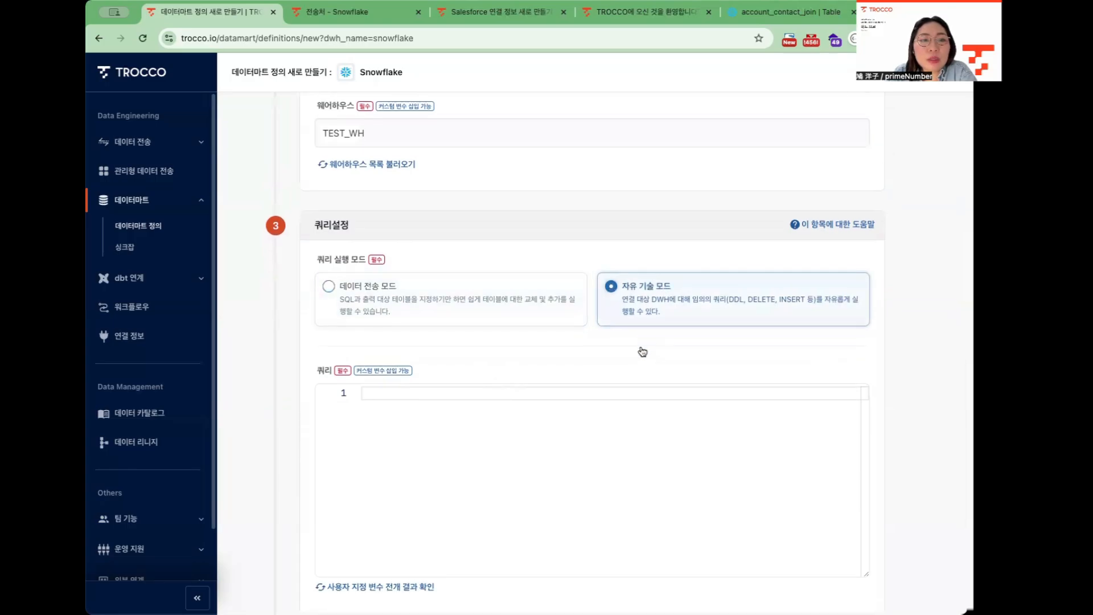
scroll(643, 352, down, 1)
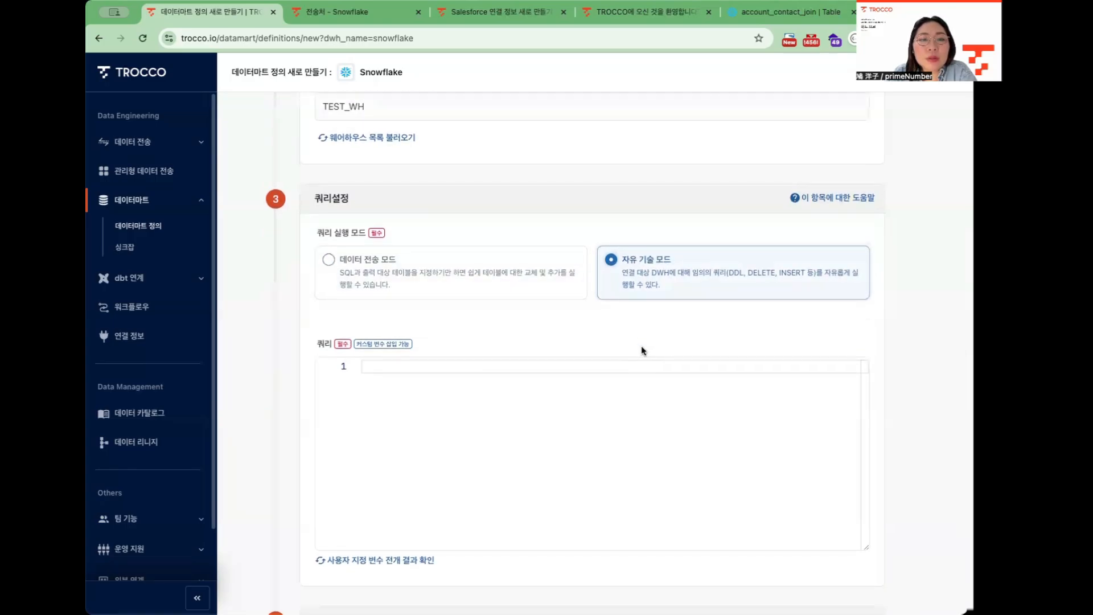
scroll(643, 351, down, 1)
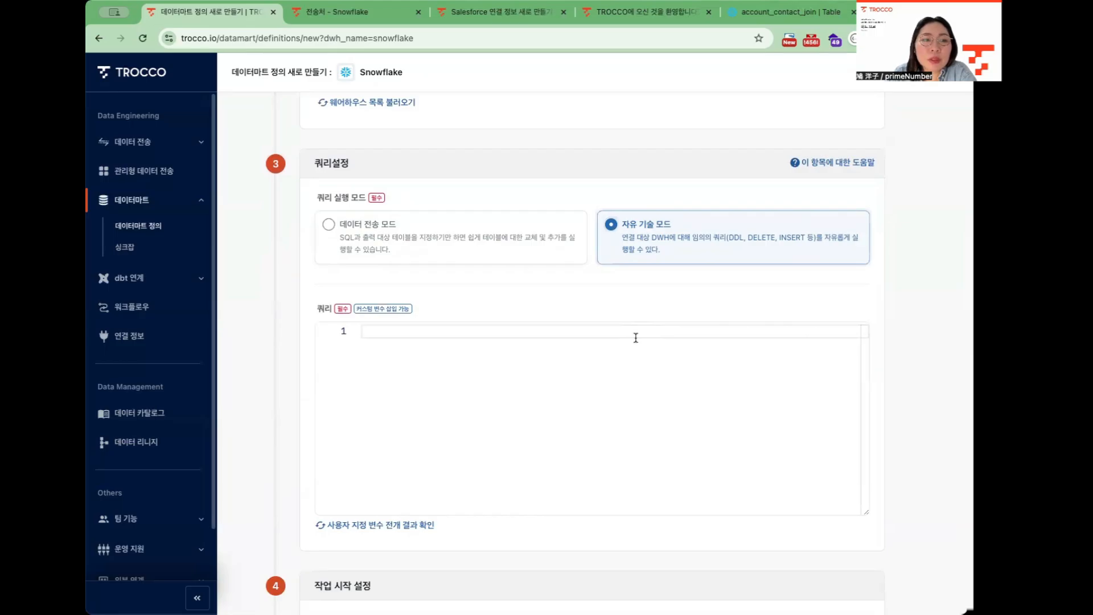
scroll(504, 297, down, 1)
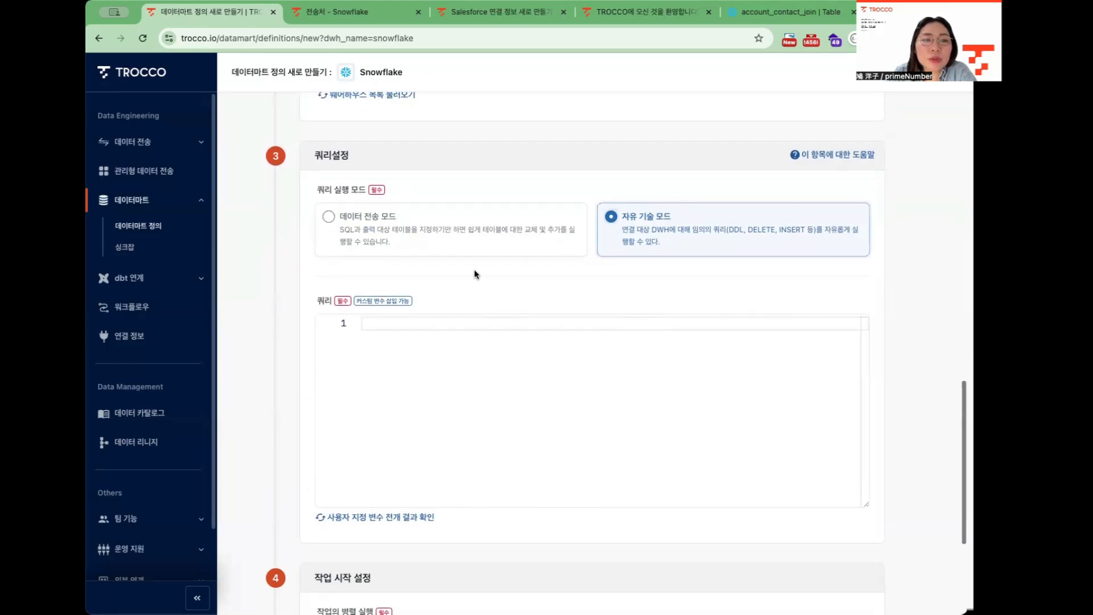
click(431, 227)
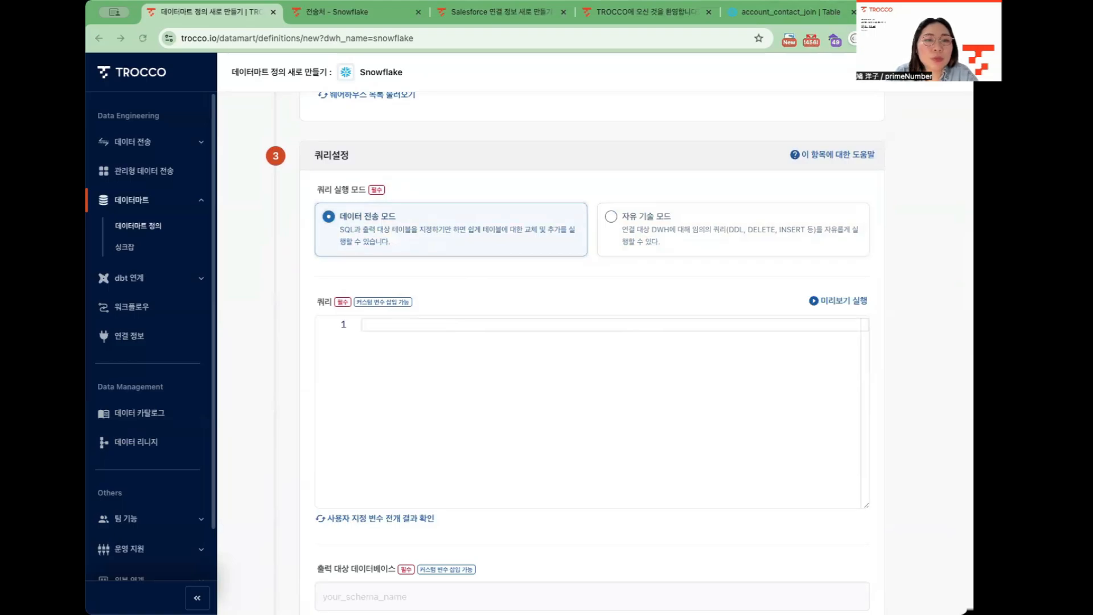
Enter a query inner-joining salesforce_contact_data (c) with salesforce_account_data (a) on c."AccountId" = a."Id", selecting both IDs, contact and company names, email and phone
click(428, 325)
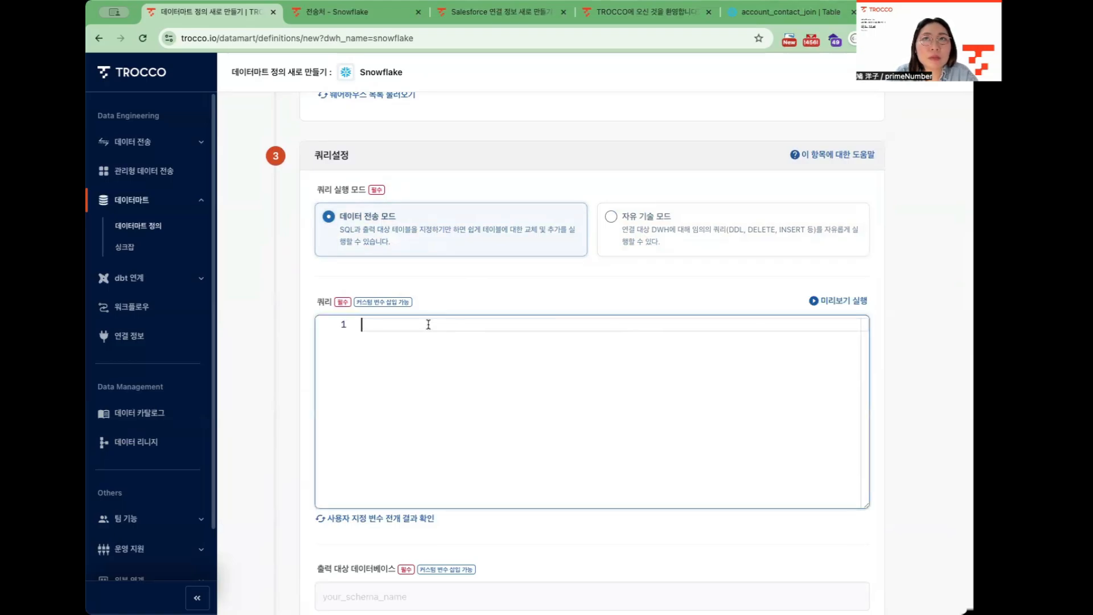
text(SELECT c."Id" AS ContactId, 	a."Id" AS AccountId, 	c."Name" AS ContactName, 	a."Name" AS CompanyName, 	c."Email" AS ContactEmail, 	c."Phone" AS Phone FROM TEST_BY_HATO.HATO_TEST_SCHEMA."salesforce_contact_data" AS c INNER JOIN TEST_BY_HATO.HATO_TEST_SCHEMA."salesforce_account_data" AS a ON c."AccountId" = a."Id")
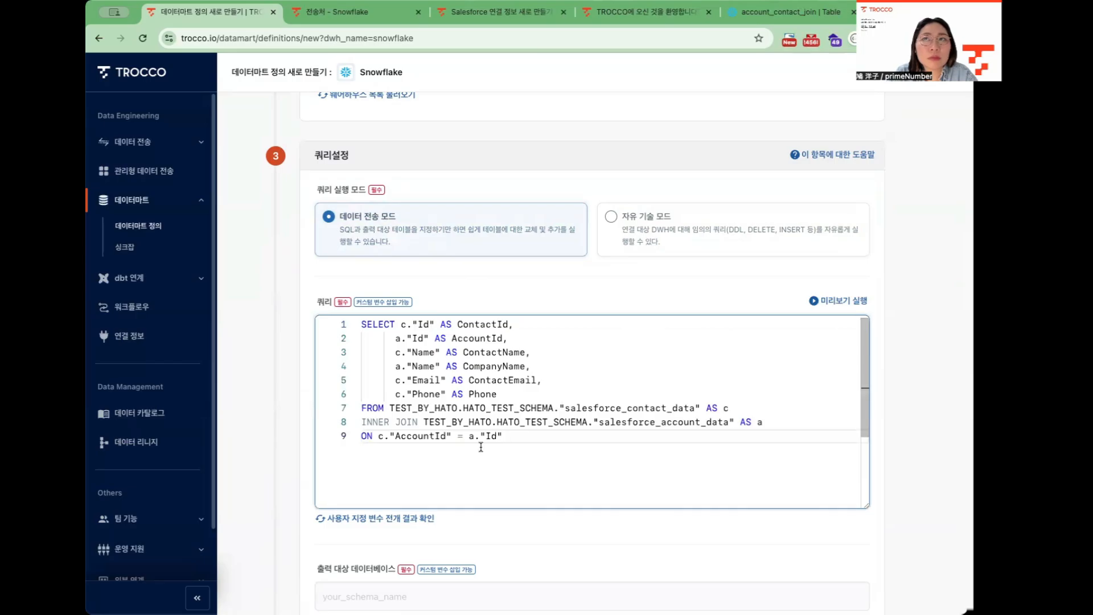
Run the query preview (미리보기 실행) and examine the joined contact and account rows in the generated table preview
scroll(480, 447, down, 3)
scroll(481, 447, up, 3)
scroll(283, 471, down, 2)
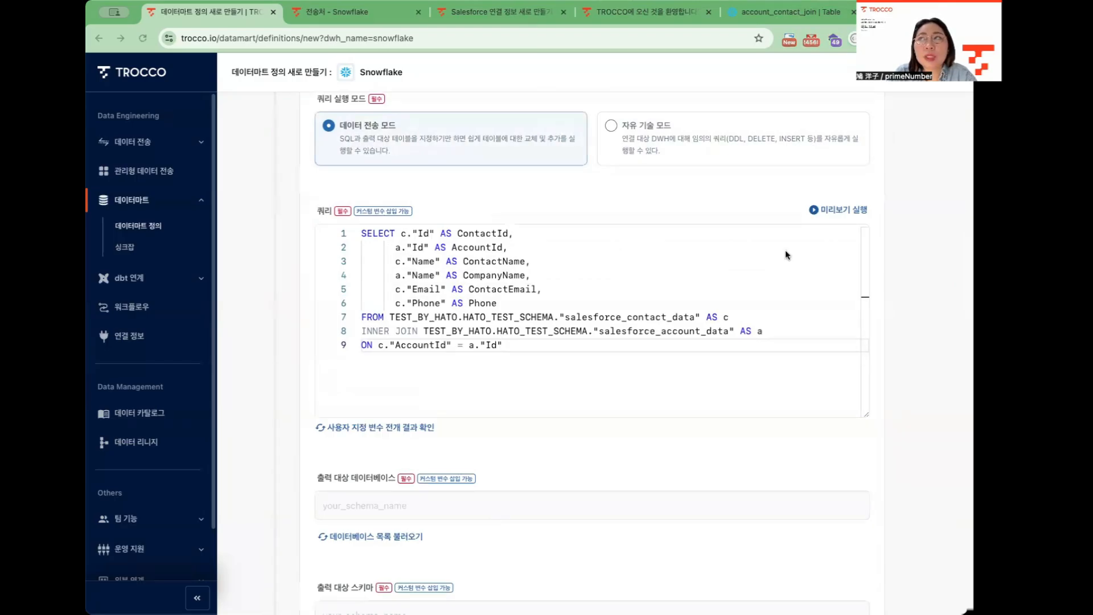
click(828, 210)
click(828, 210)
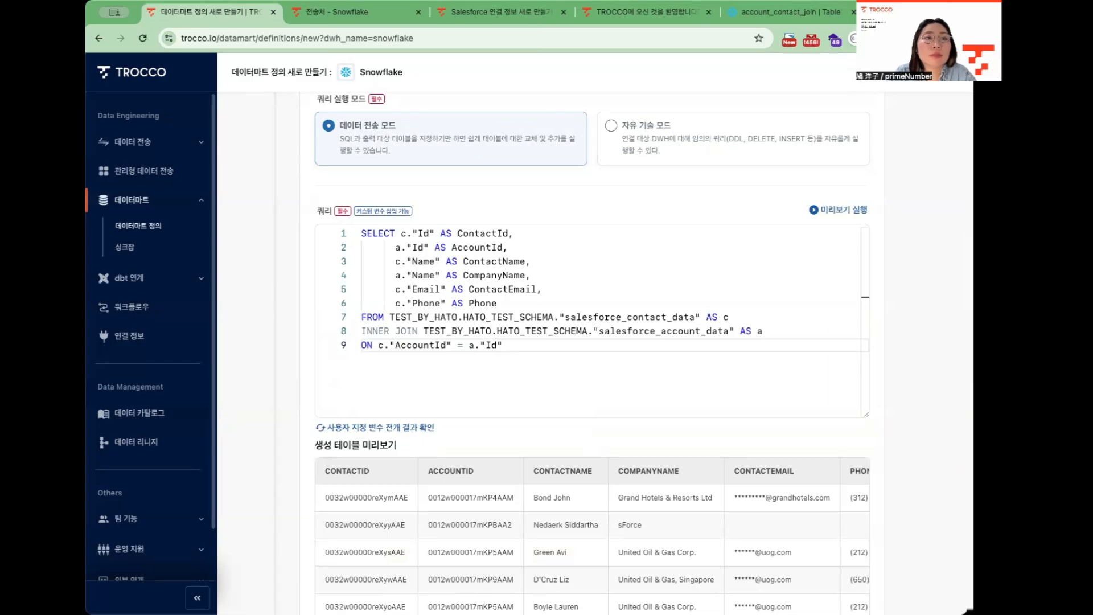
scroll(720, 414, down, 2)
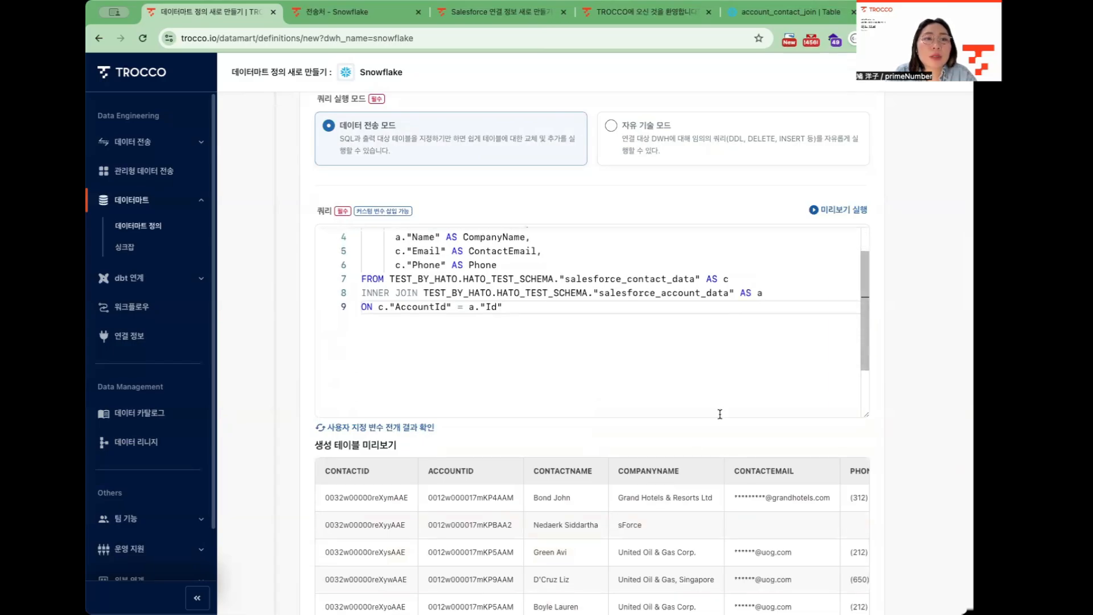
scroll(880, 450, down, 3)
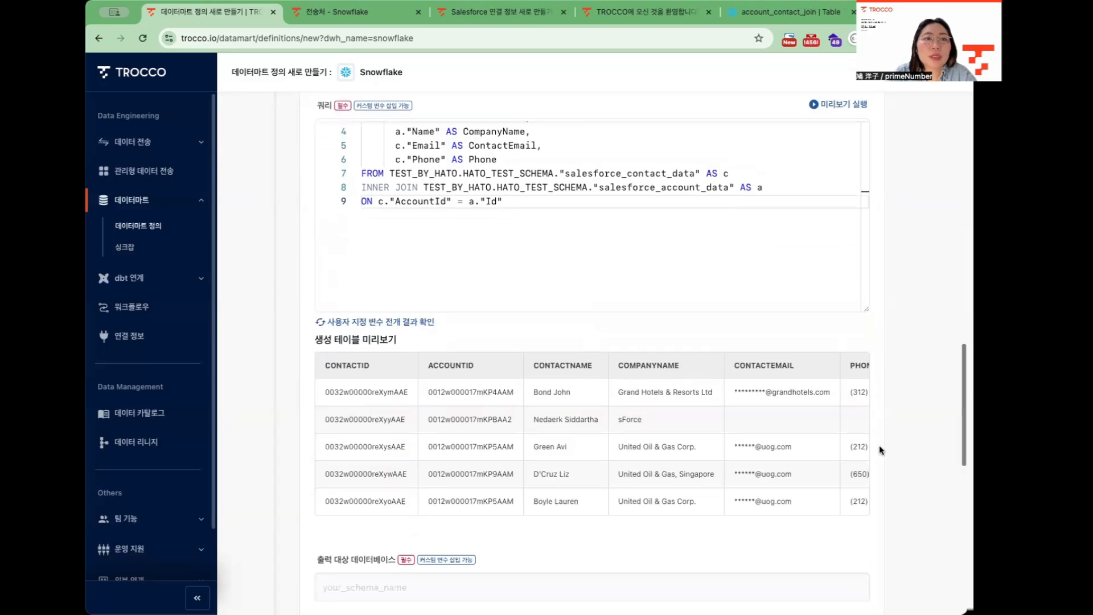
Load the database list and set the datamart's output database (출력 대상 데이터베이스) to TEST_BY_HATO
scroll(880, 450, down, 2)
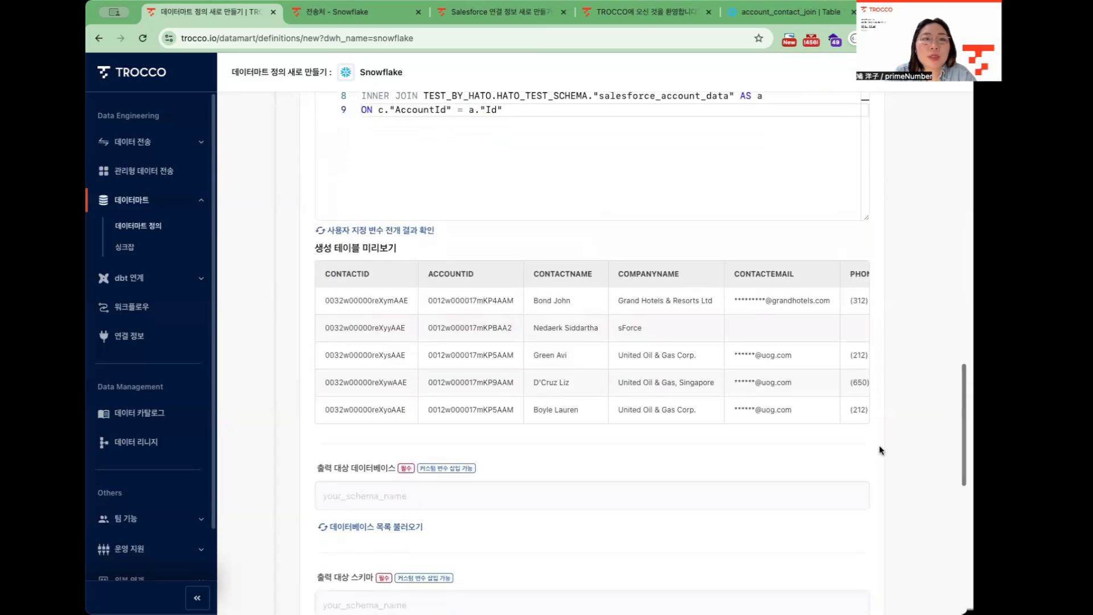
scroll(880, 450, down, 2)
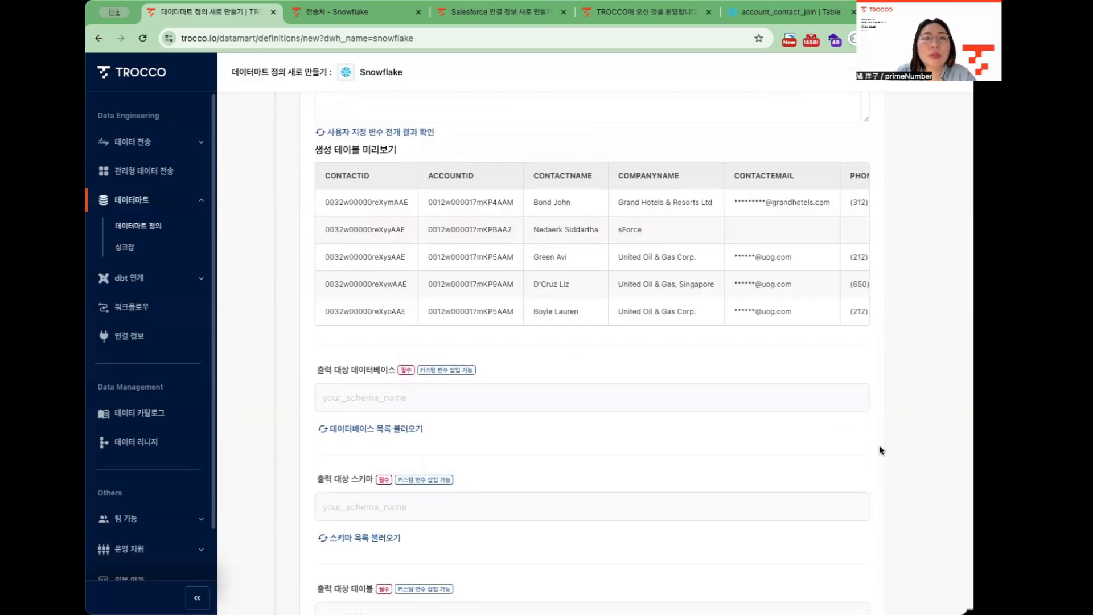
scroll(731, 495, down, 3)
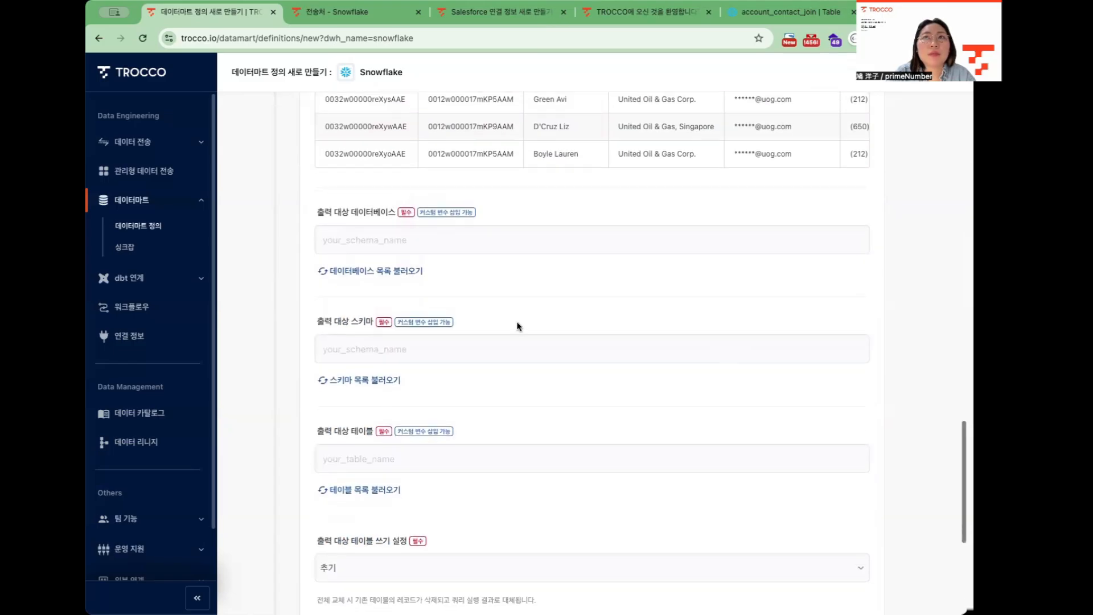
click(432, 238)
click(402, 270)
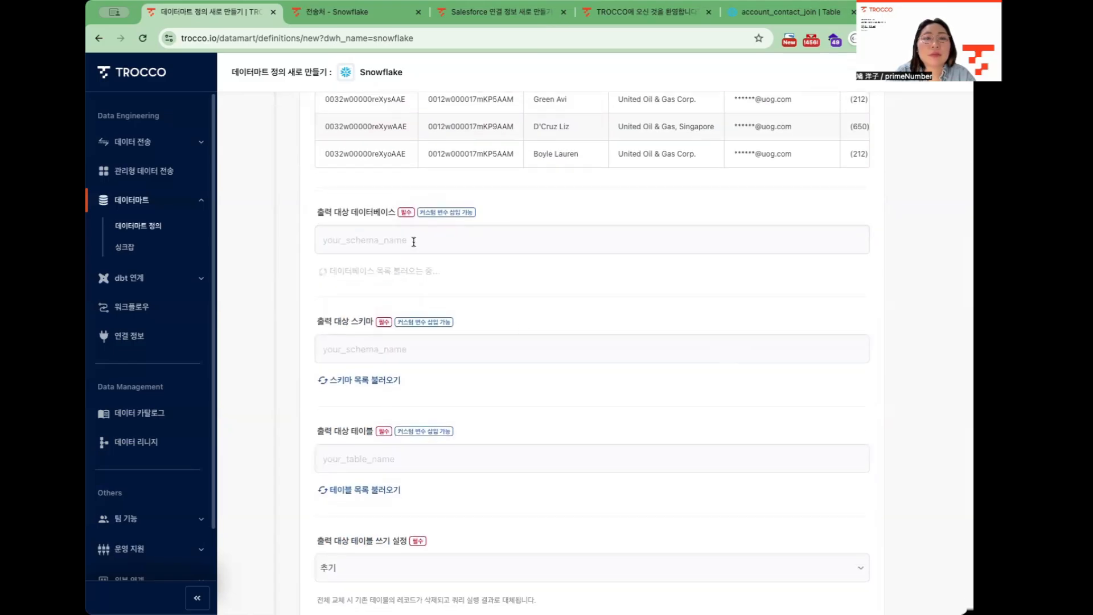
click(414, 242)
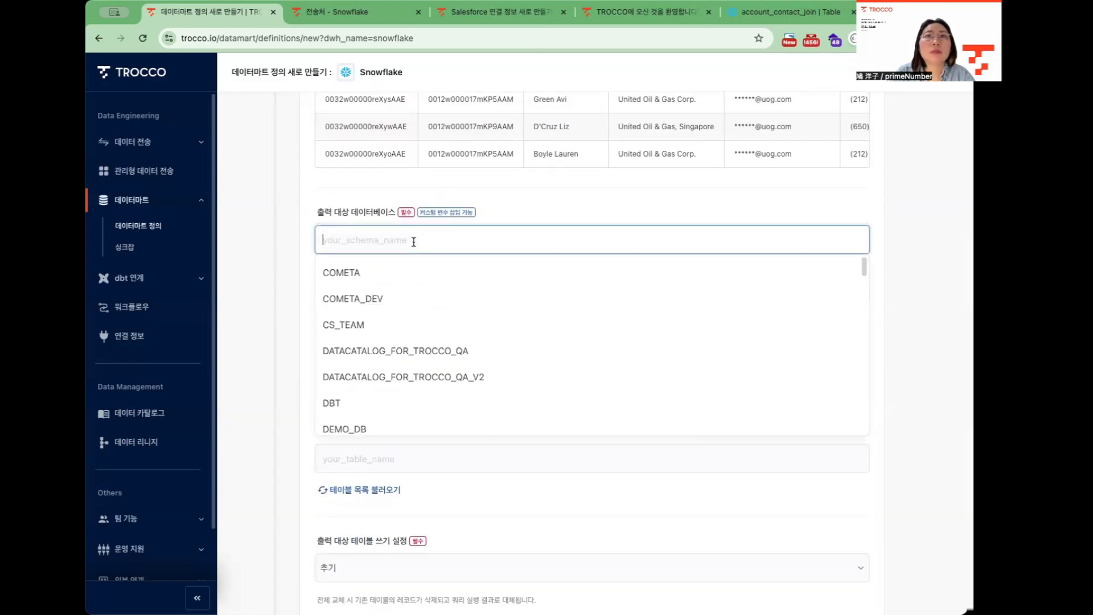
text(ha)
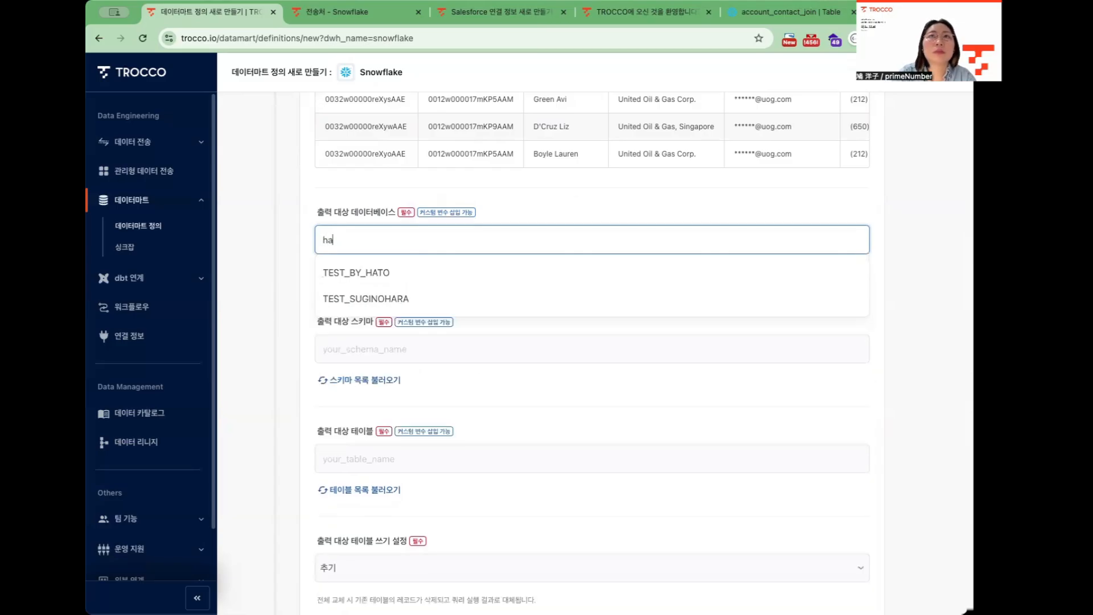
text(t)
click(414, 275)
Load the schema list and set the output schema (출력 대상 스키마) to HATO_TEST_SCHEMA
scroll(518, 322, down, 1)
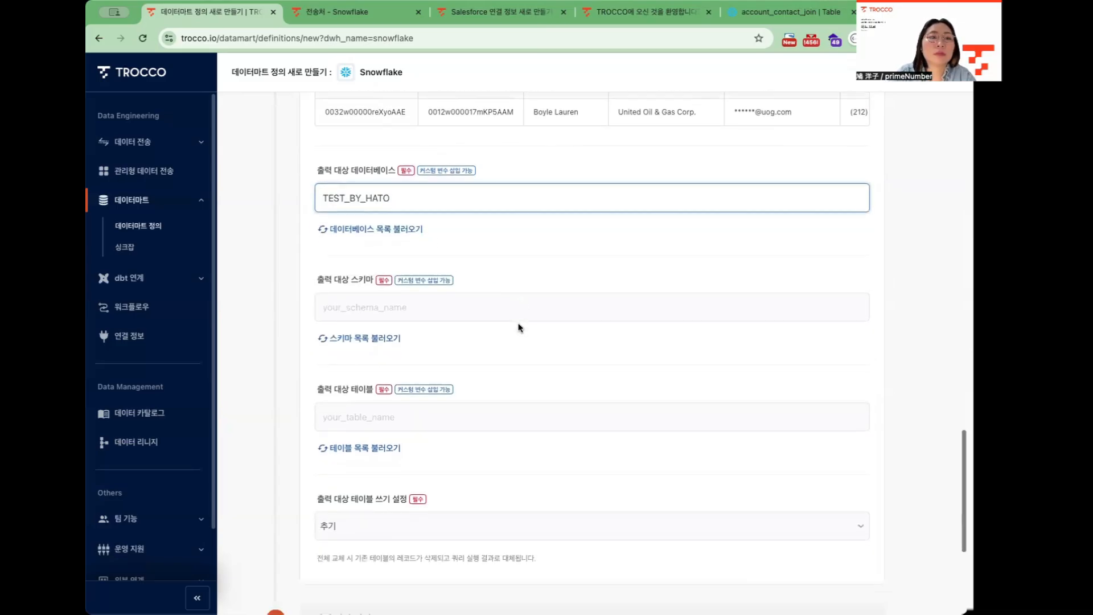
click(483, 298)
text(h)
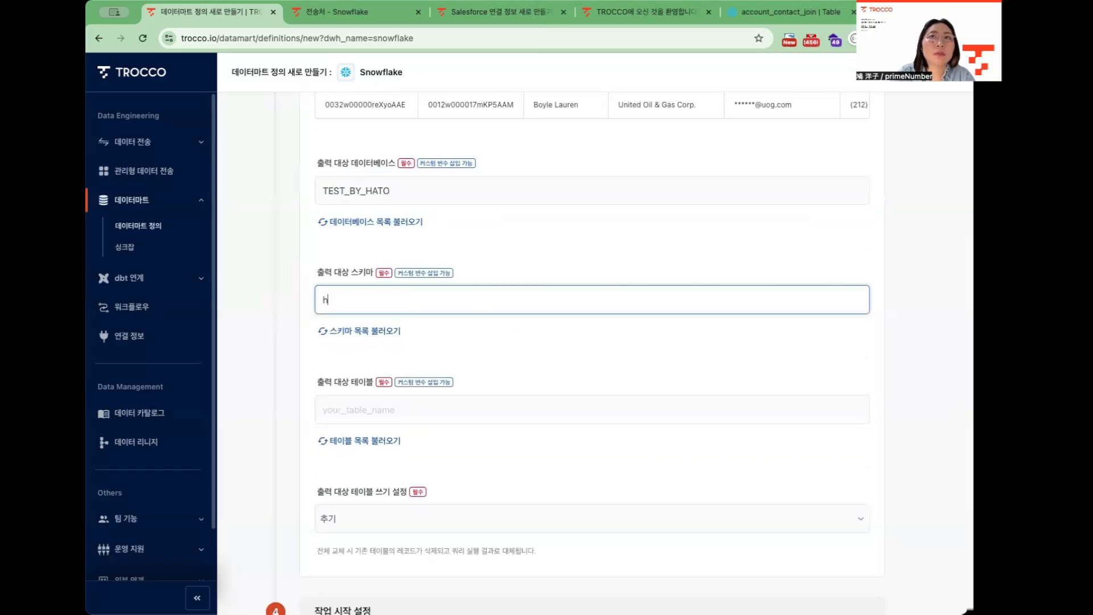
text(ato)
click(391, 323)
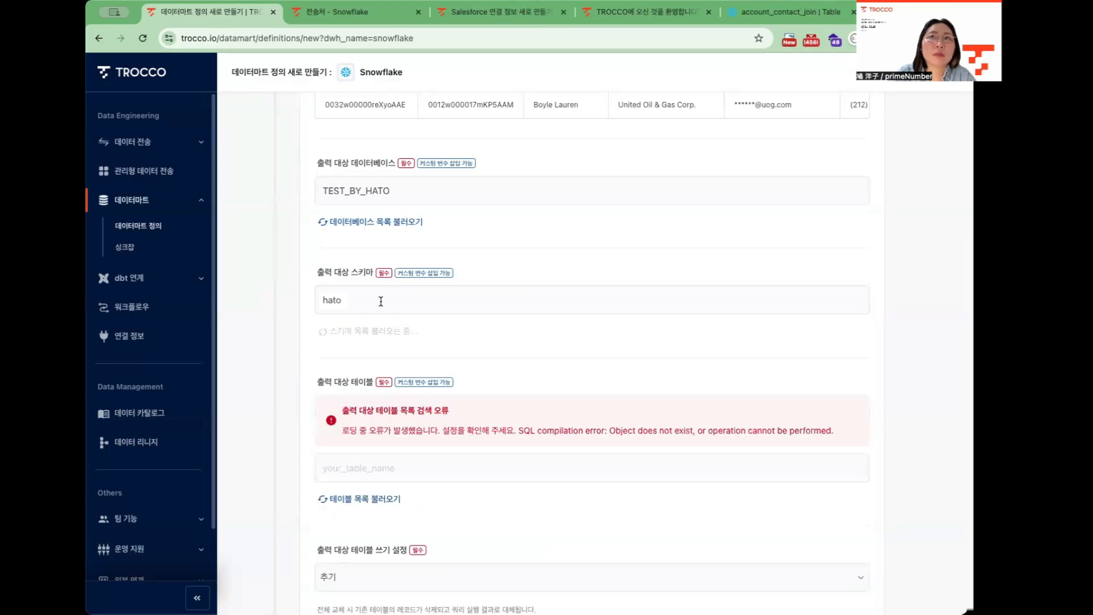
click(381, 301)
click(387, 334)
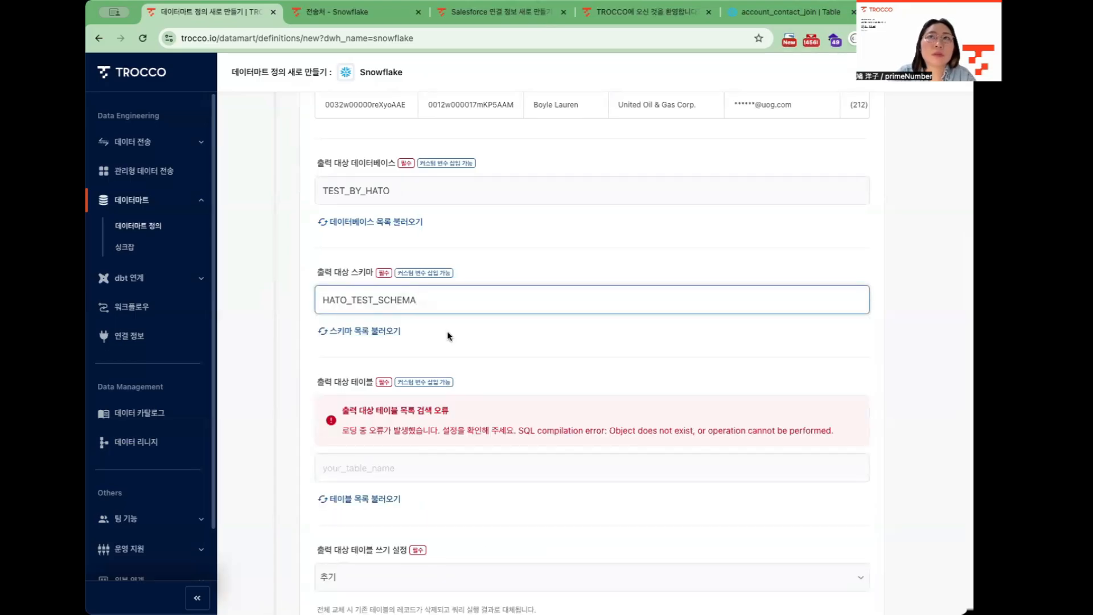
Set the output table (출력 대상 테이블) to account_contact_join
scroll(449, 336, down, 1)
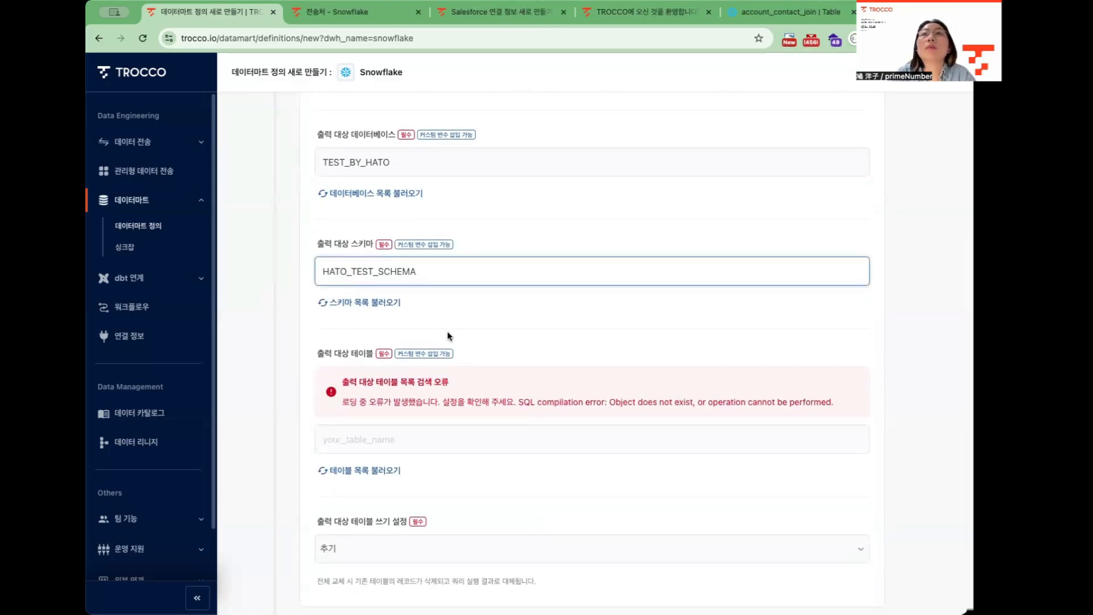
scroll(448, 336, down, 2)
click(449, 348)
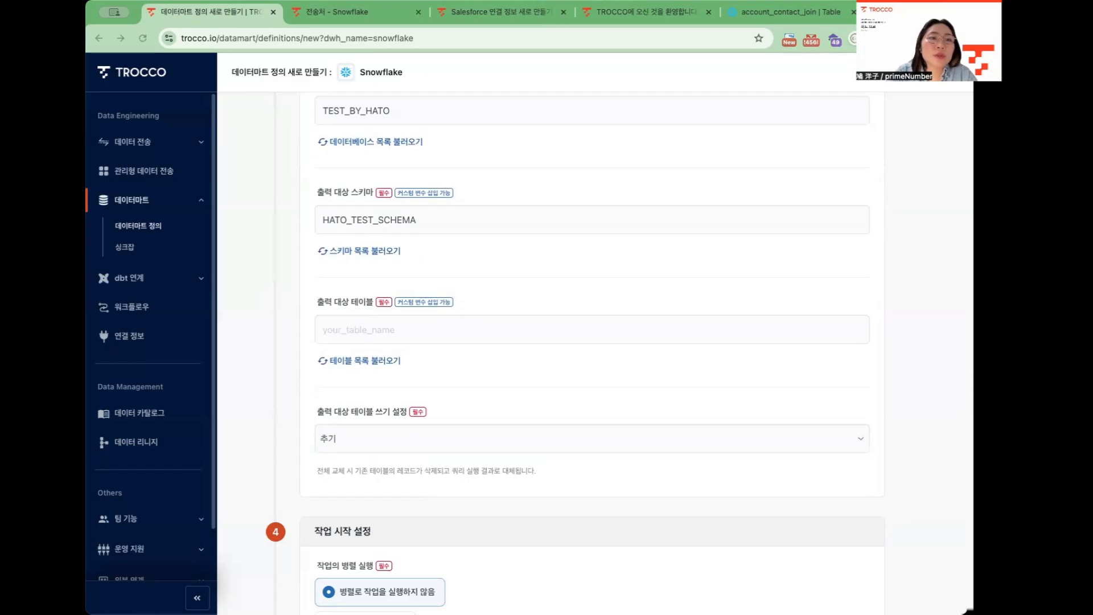
click(420, 320)
text(account_contact_join)
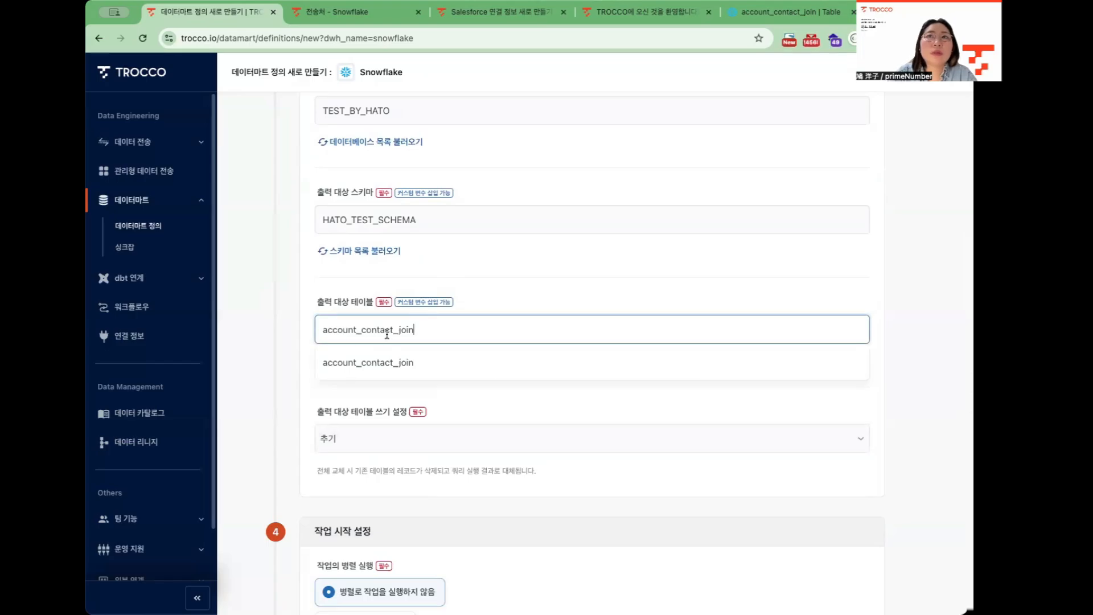
click(333, 367)
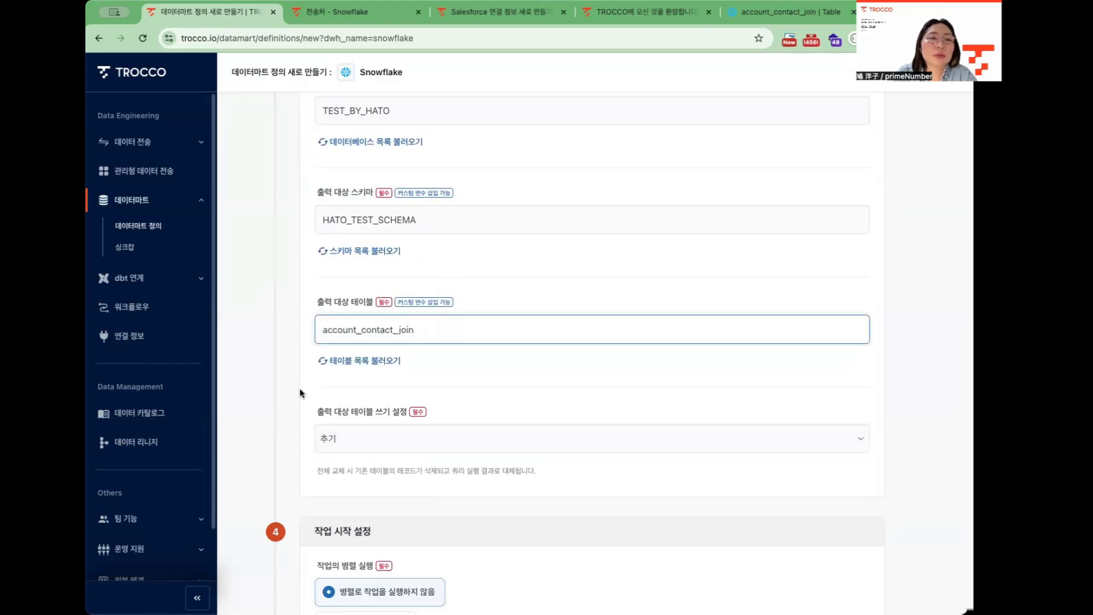
Set the output table's write setting (출력 대상 테이블 쓰기 설정) to 전건 교체 (REPLACE)
scroll(300, 393, down, 1)
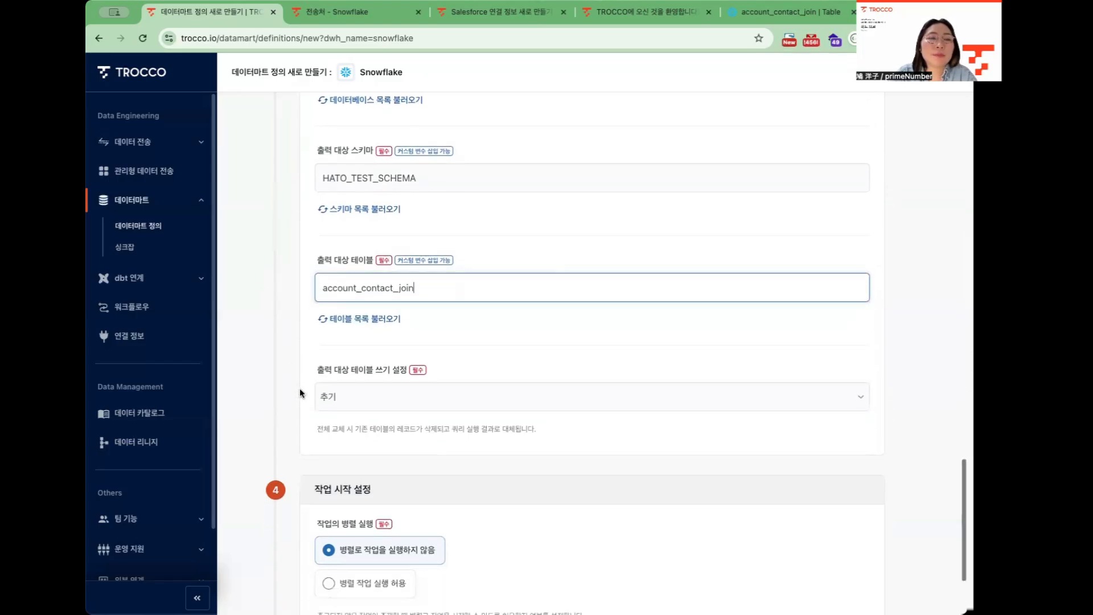
scroll(301, 392, down, 2)
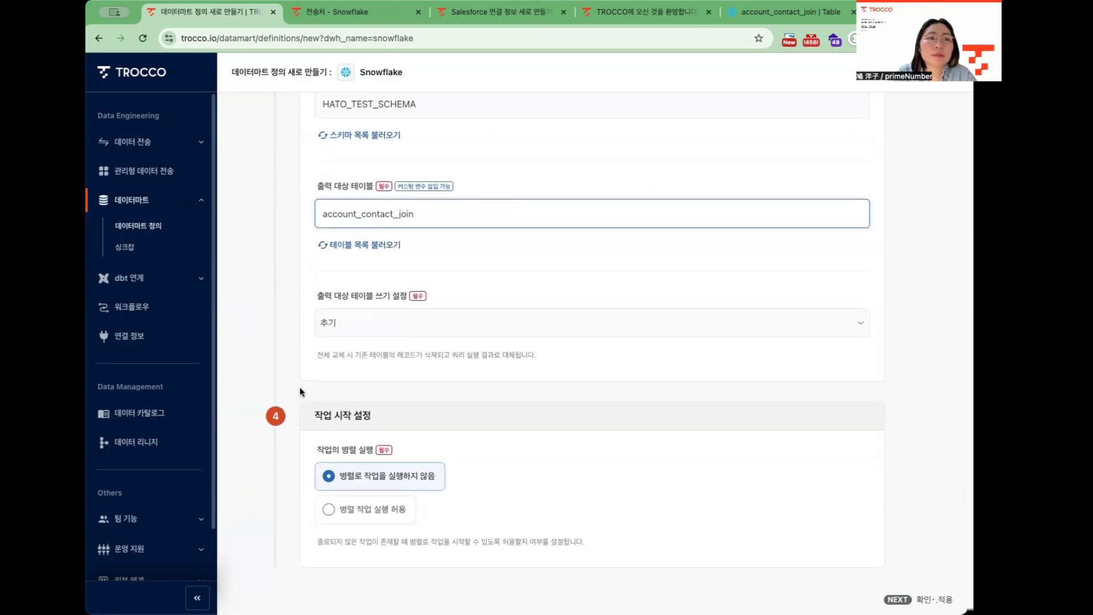
click(350, 332)
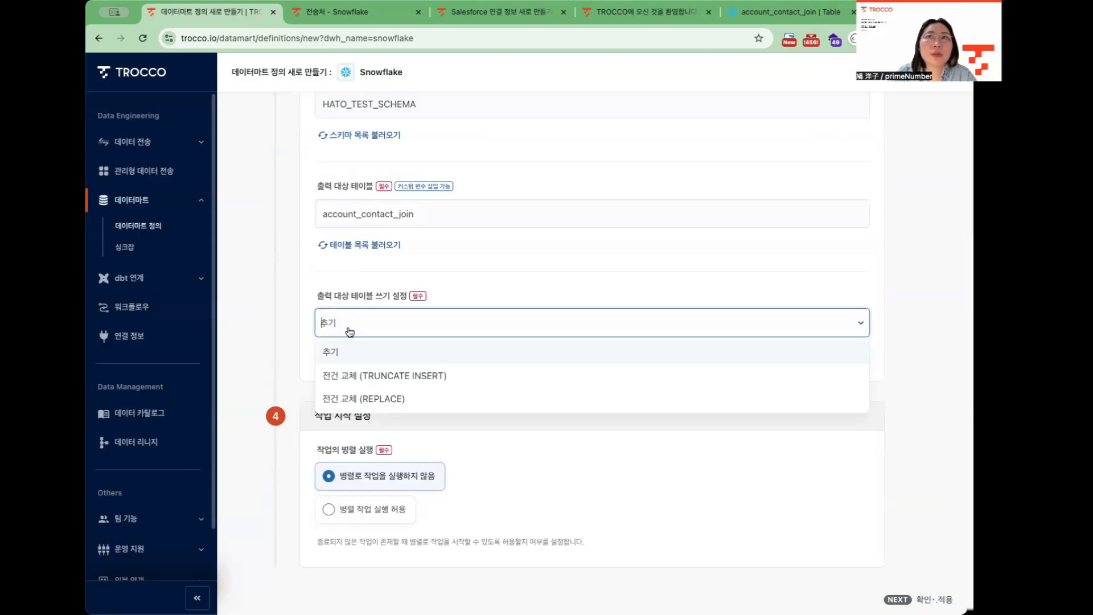
click(331, 402)
Proceed to the confirmation screen, review the datamart definition's settings, and save and apply it without a change note
scroll(408, 383, down, 2)
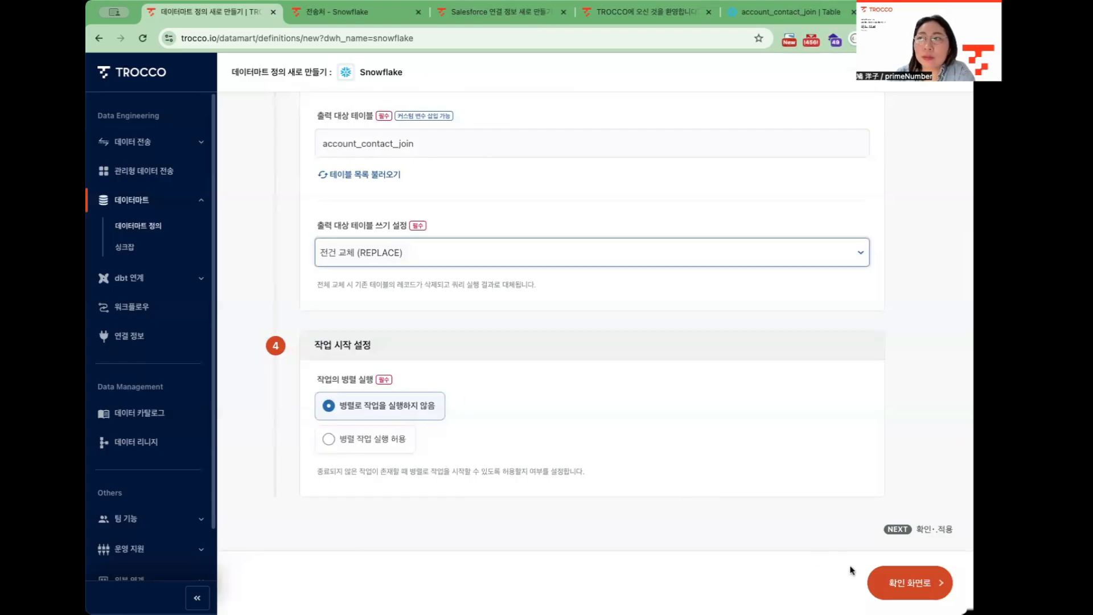
click(888, 590)
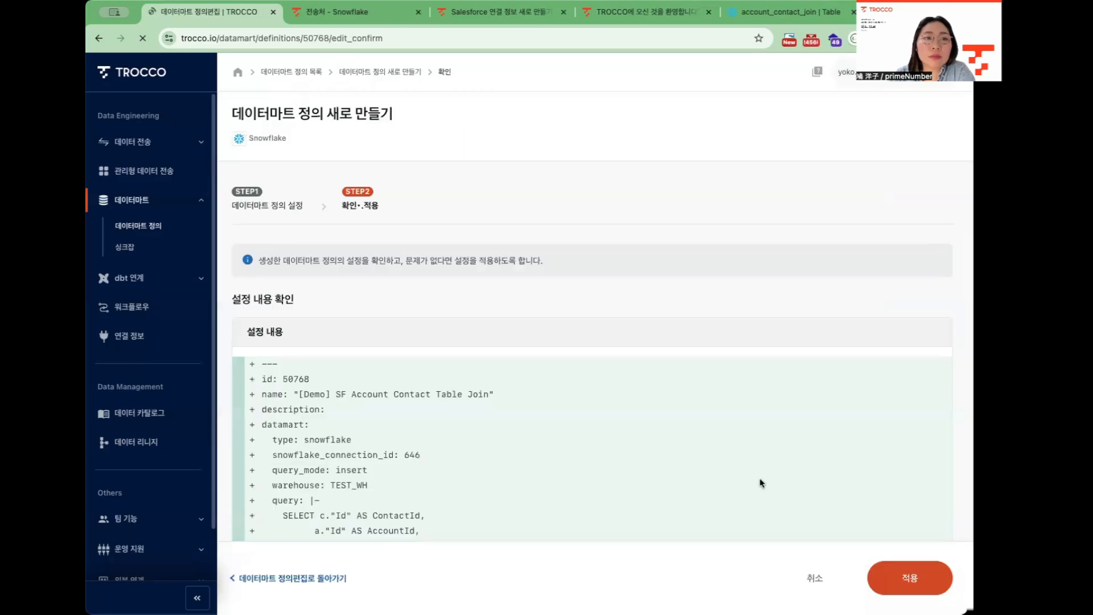
scroll(764, 363, down, 1)
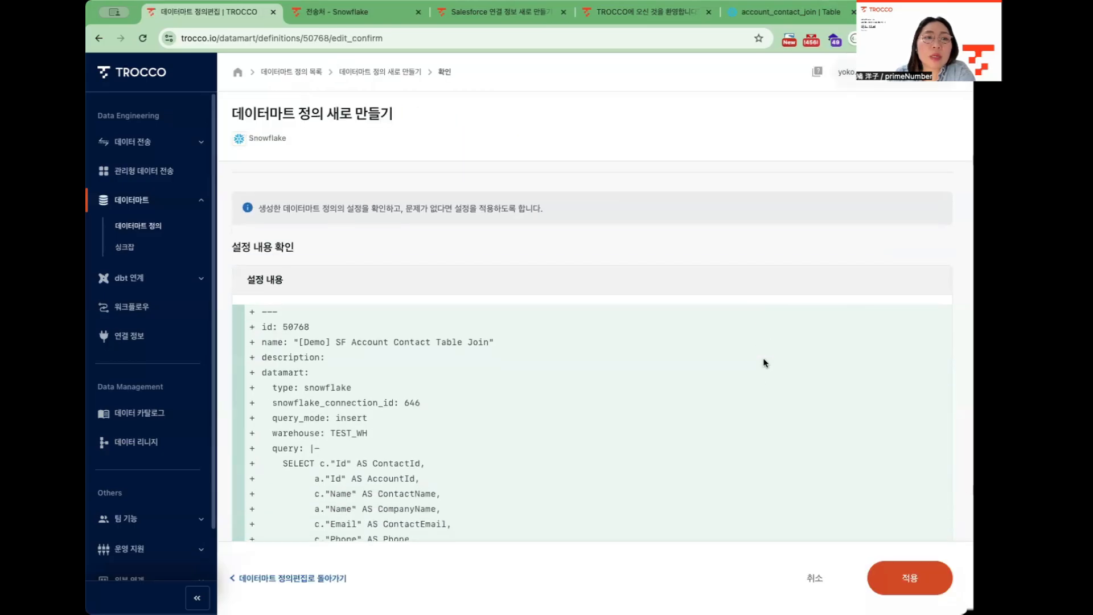
scroll(765, 362, down, 1)
scroll(765, 363, down, 3)
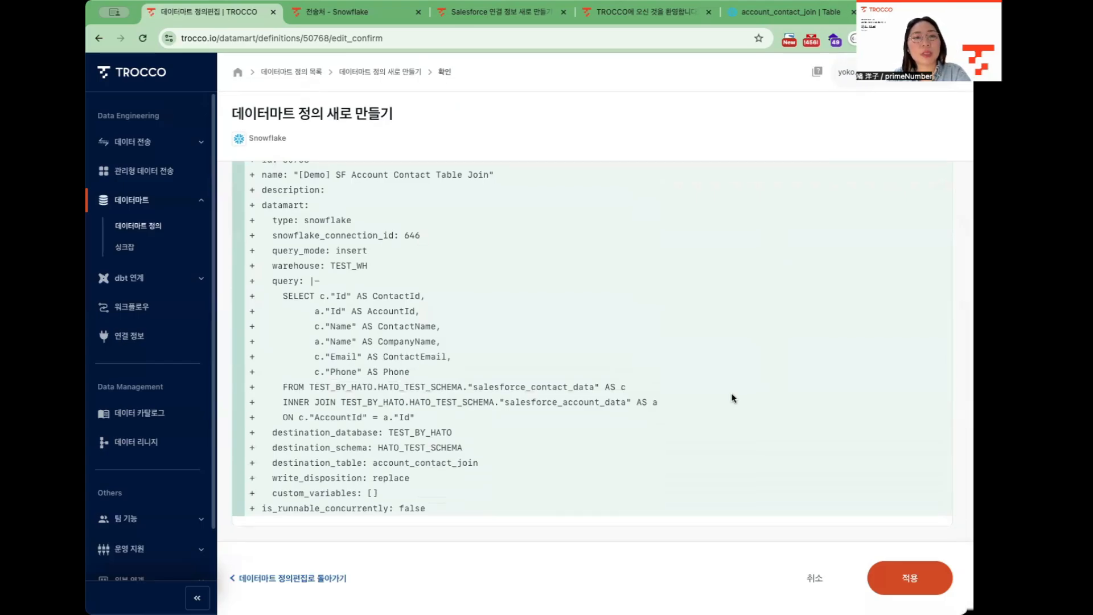
scroll(734, 398, down, 1)
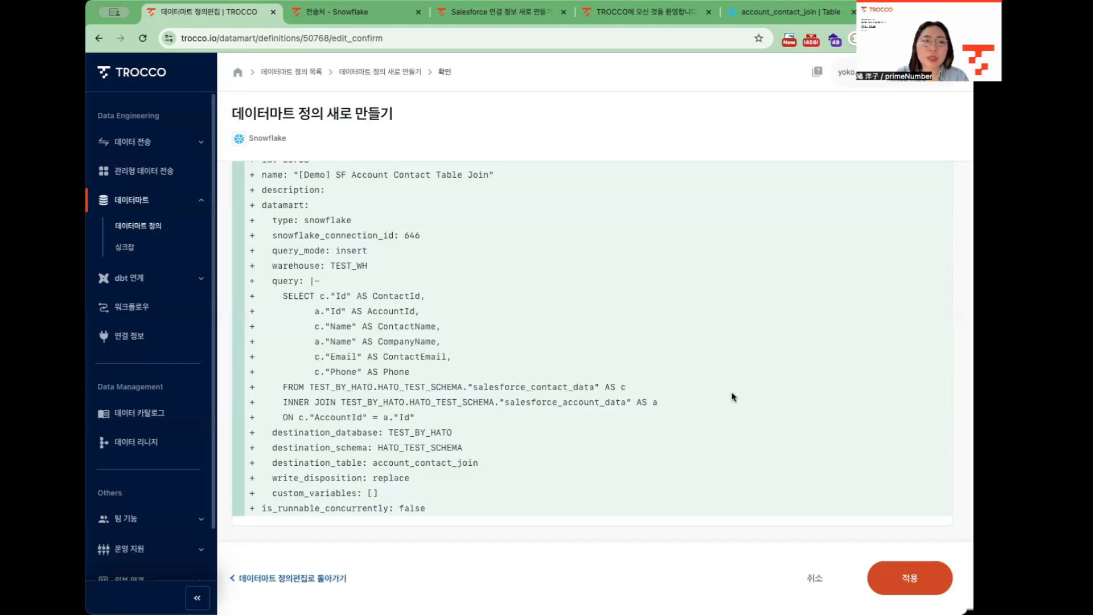
click(908, 583)
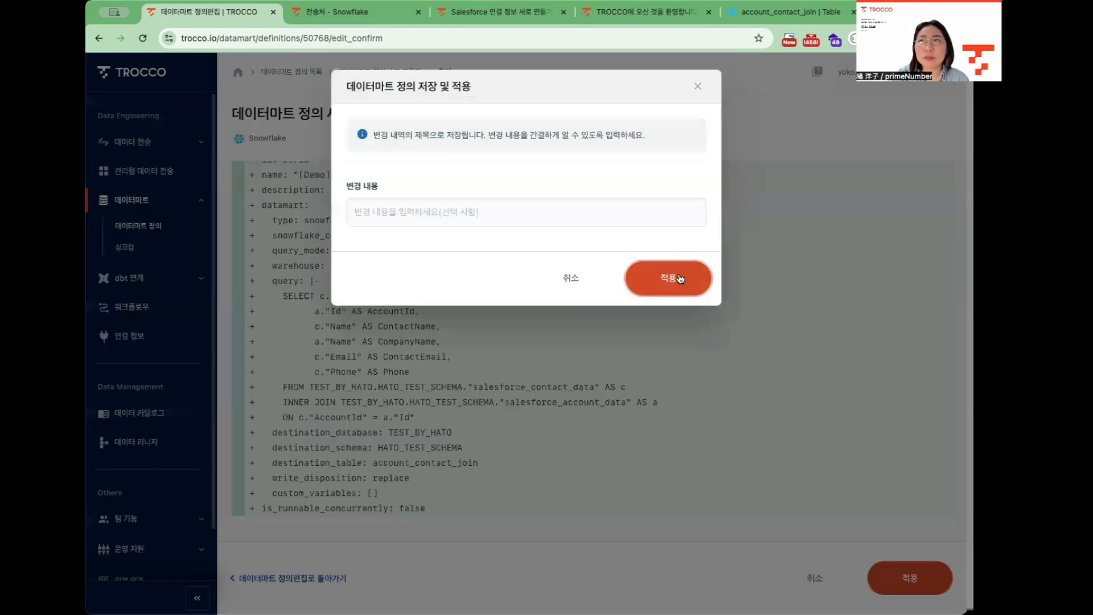
click(677, 278)
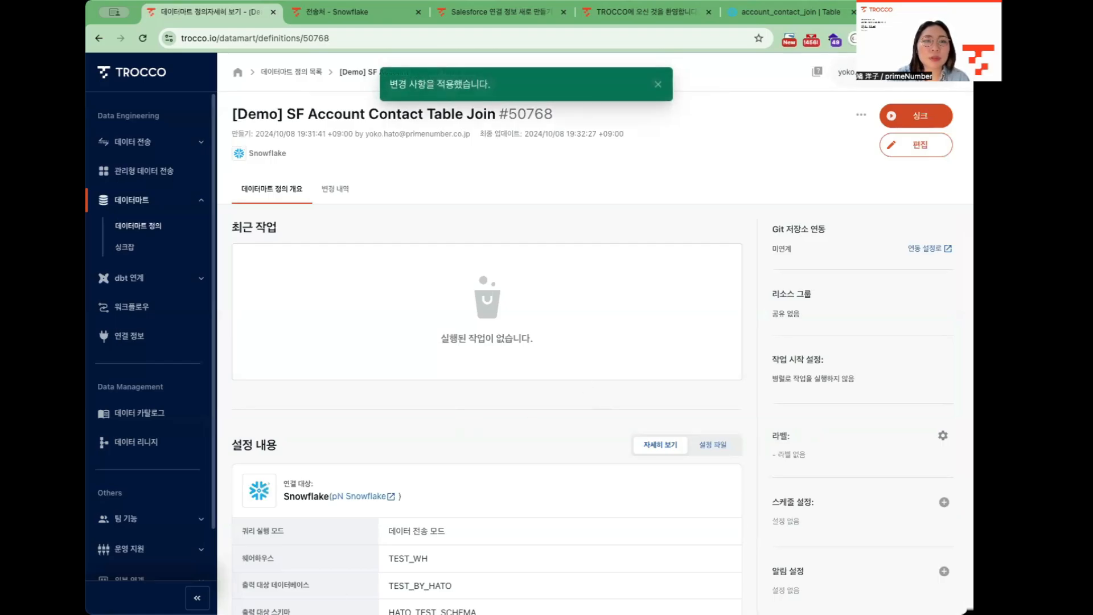
Start a new workflow definition (워크플로우) and name it "[Demo] Salesforce Snowflake Pipeline Workflow", leaving the memo empty
click(168, 322)
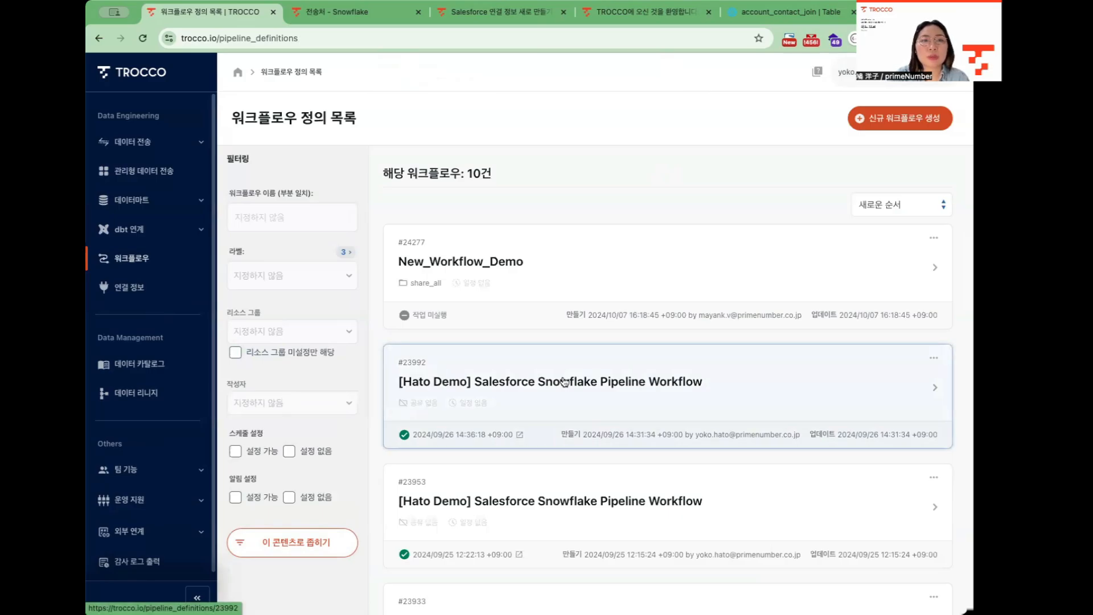
click(900, 118)
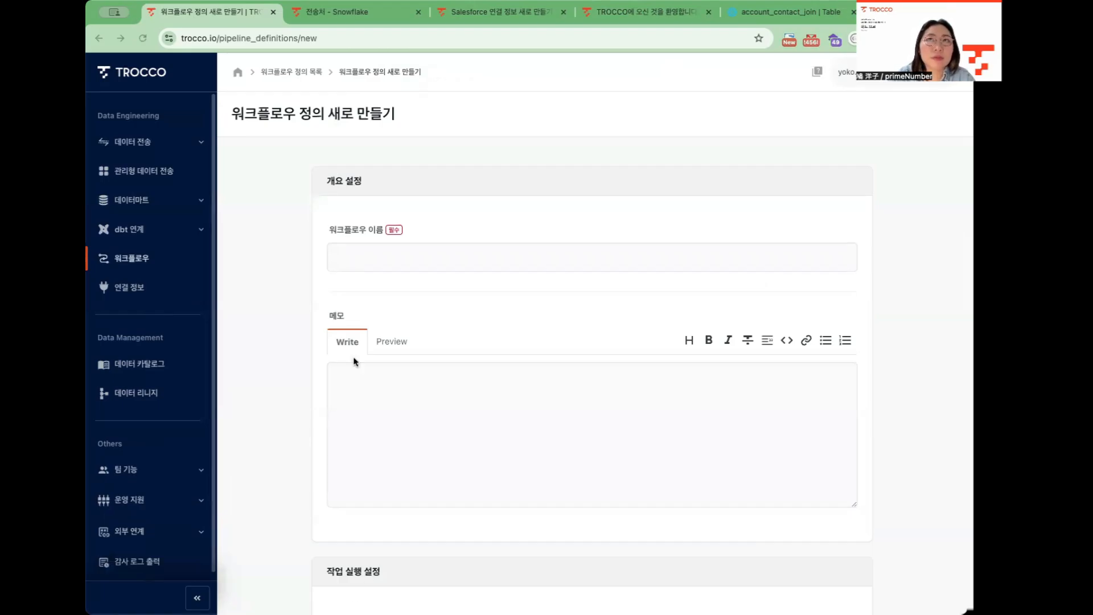
click(414, 259)
key(ctrl+v)
click(412, 442)
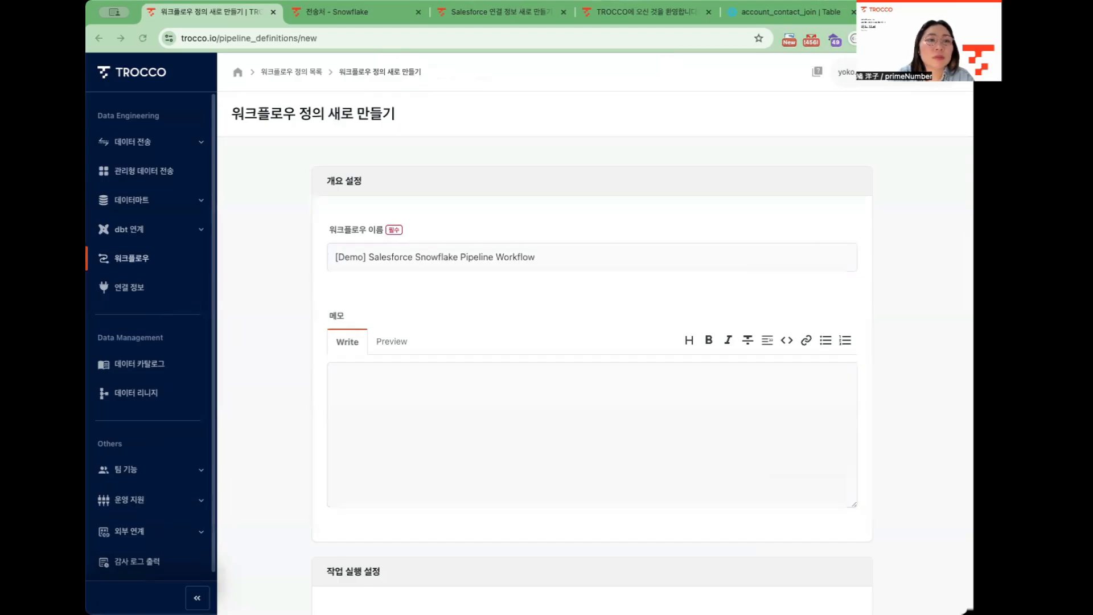
click(505, 470)
Review the new workflow's job execution settings (작업 실행 설정), including the concurrent task limit, timeout, retry count and duplicate job handling
scroll(505, 470, down, 5)
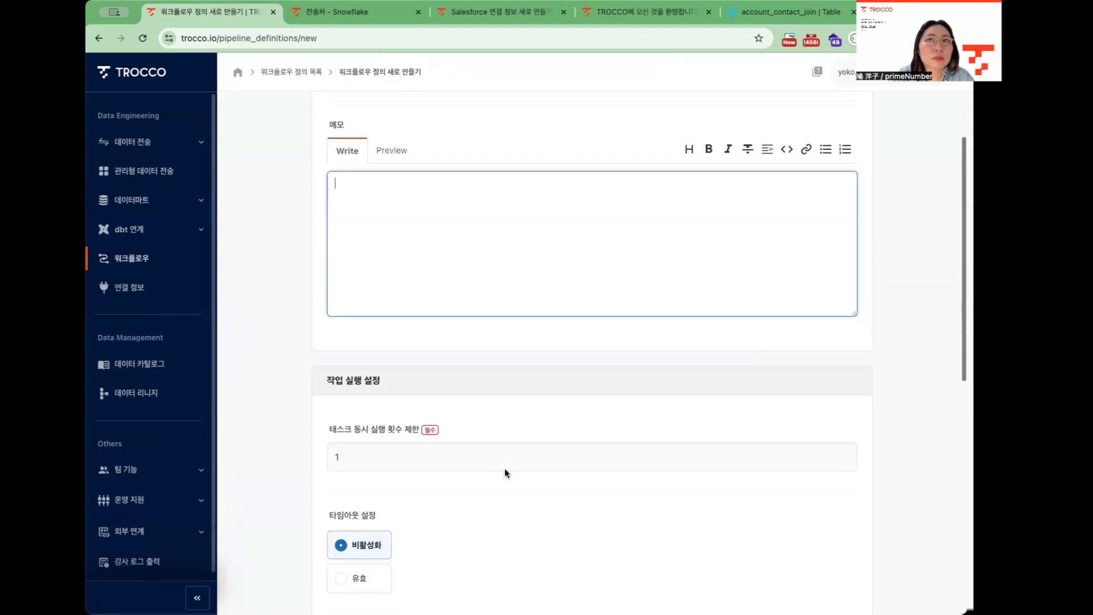
scroll(505, 471, down, 1)
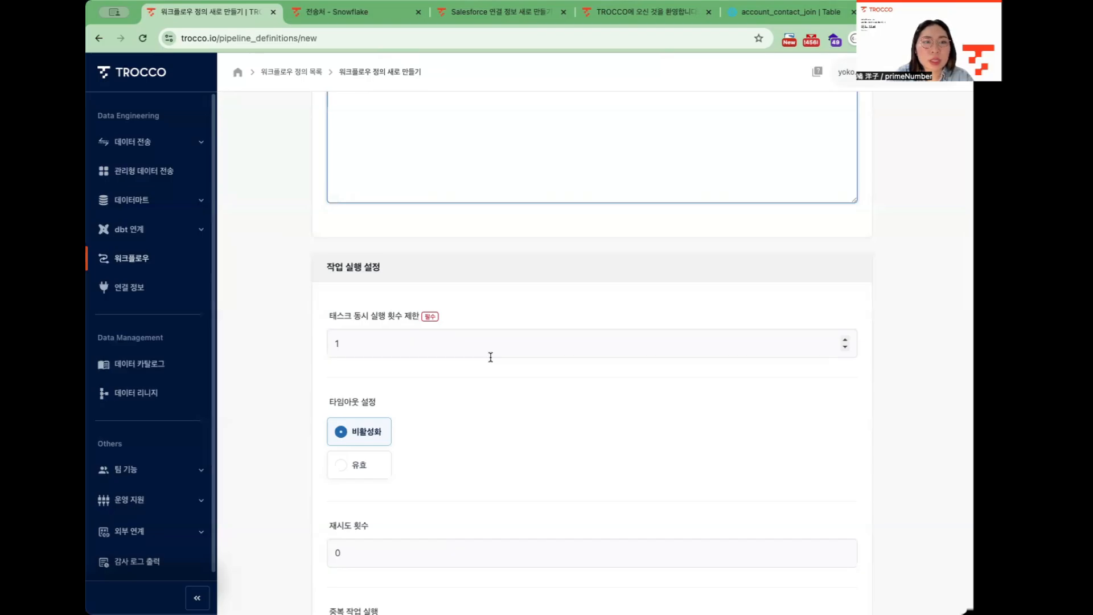
scroll(491, 357, down, 1)
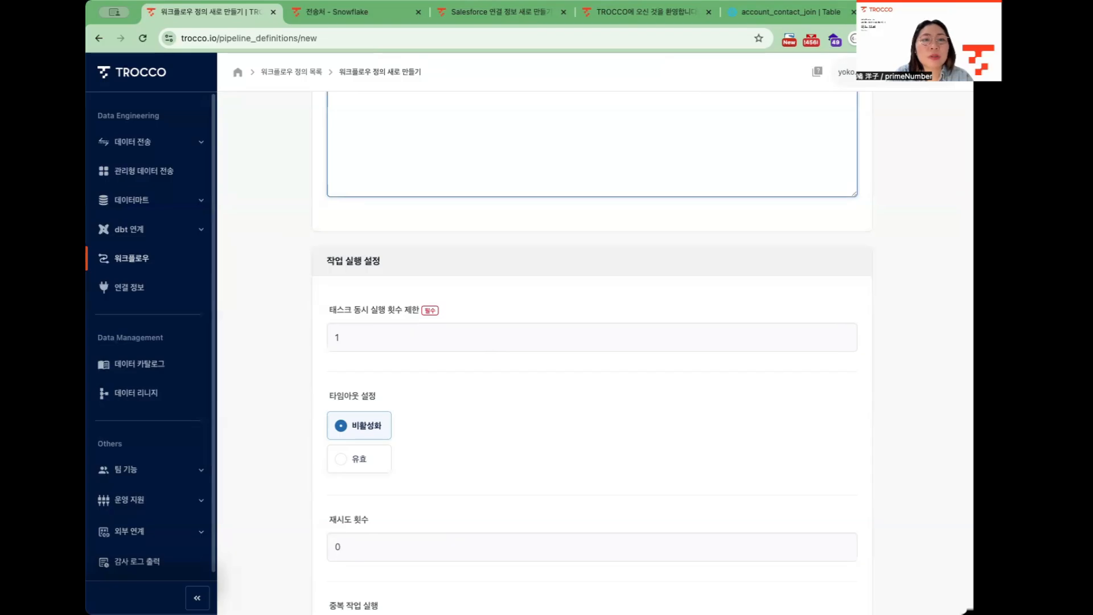
scroll(529, 507, down, 3)
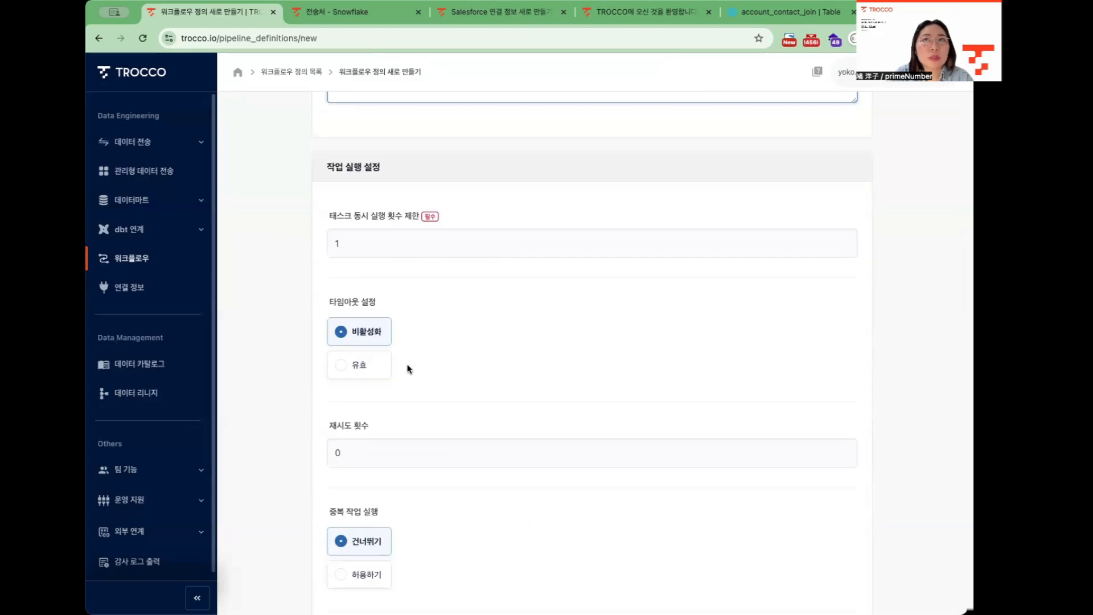
scroll(408, 368, down, 1)
click(345, 406)
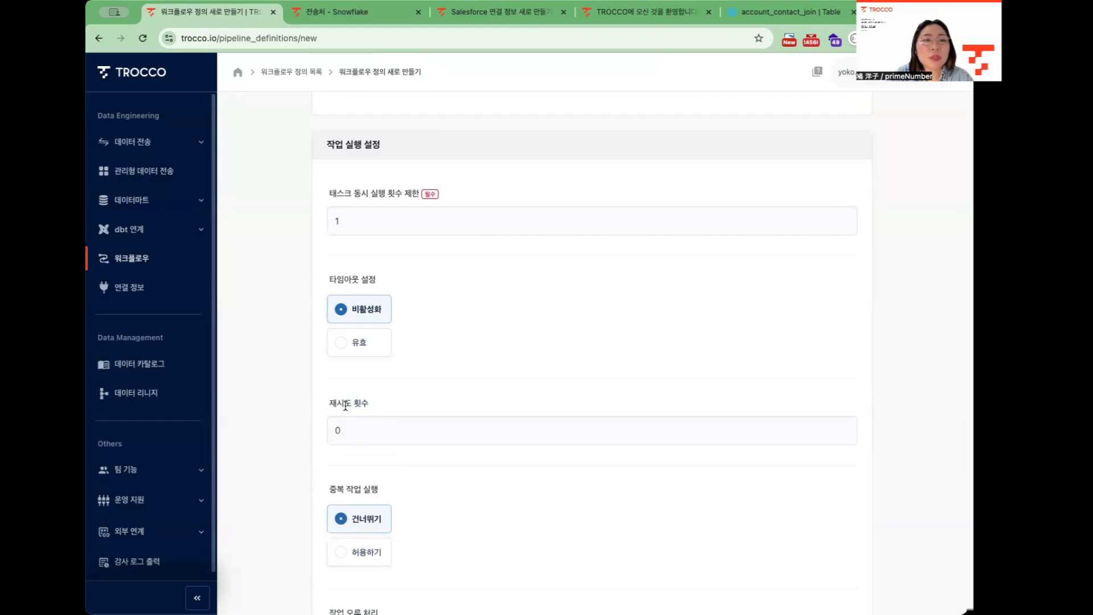
scroll(460, 367, up, 1)
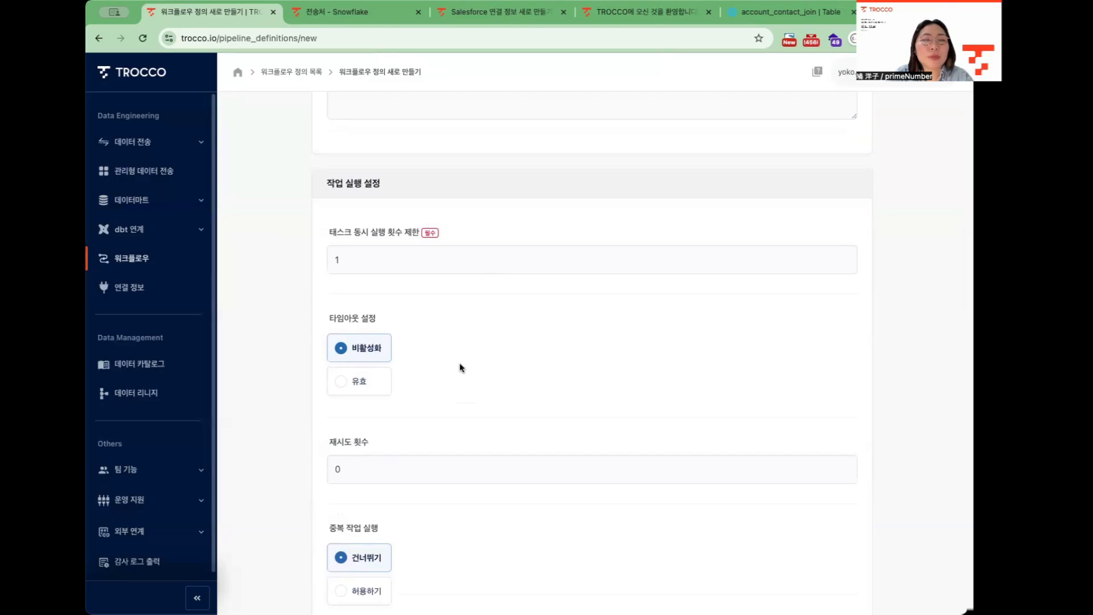
scroll(460, 367, down, 1)
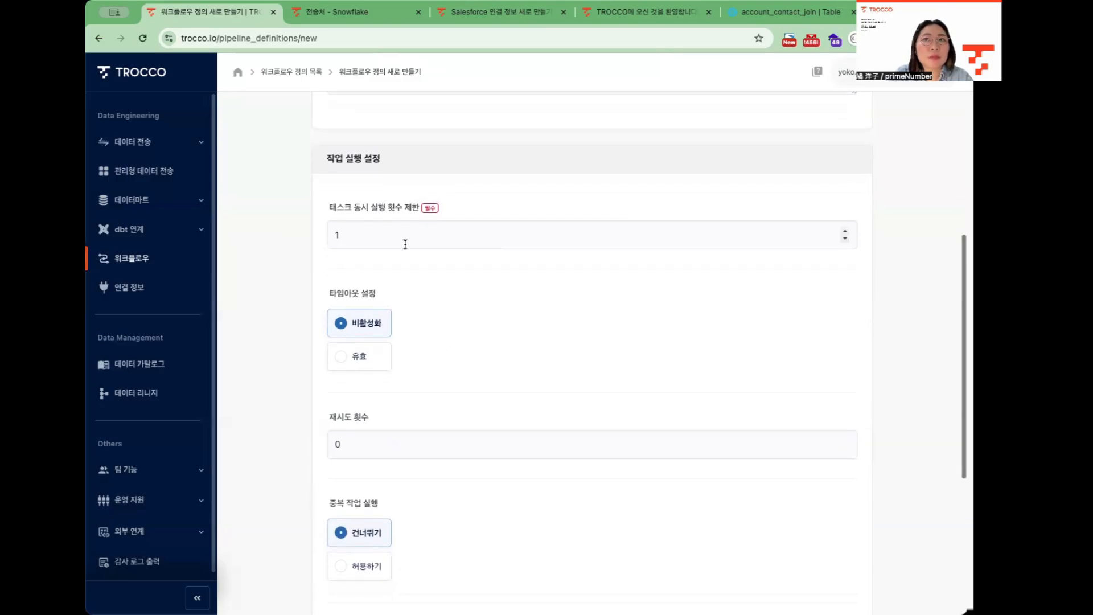
drag(419, 207, 328, 209)
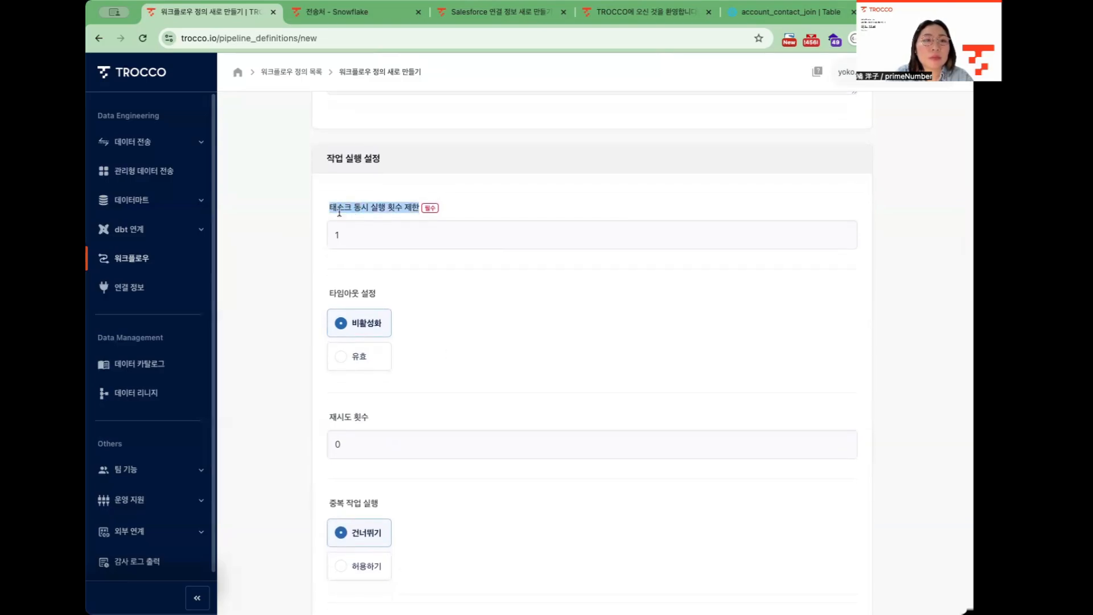
click(482, 332)
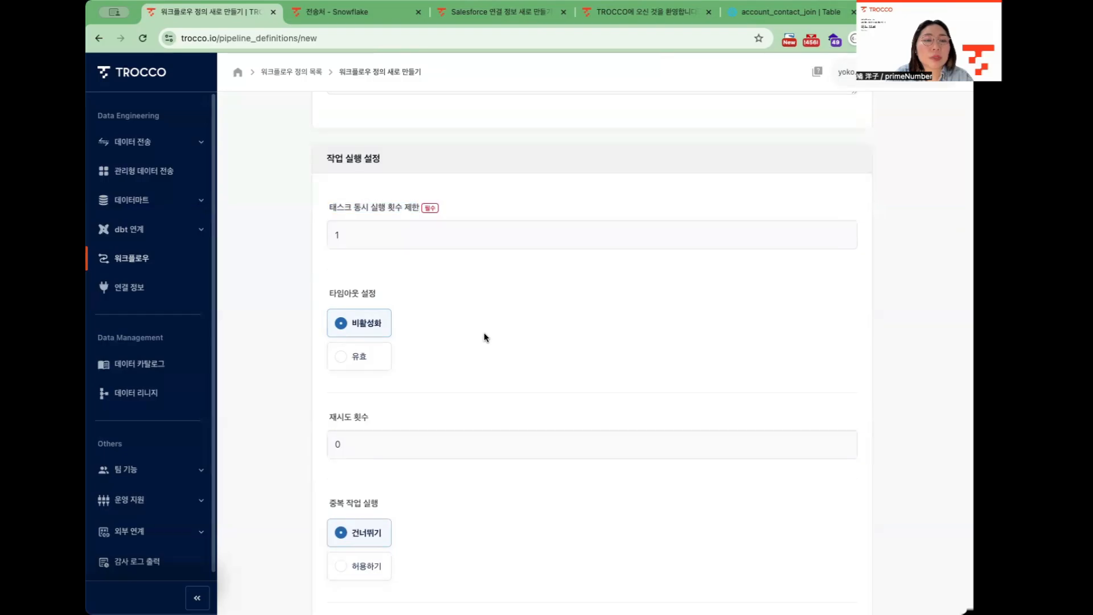
Set the concurrent task execution limit (태스크 동시 실행 횟수 제한) to 10 and save the workflow definition with the other settings left at their defaults
scroll(484, 333, up, 1)
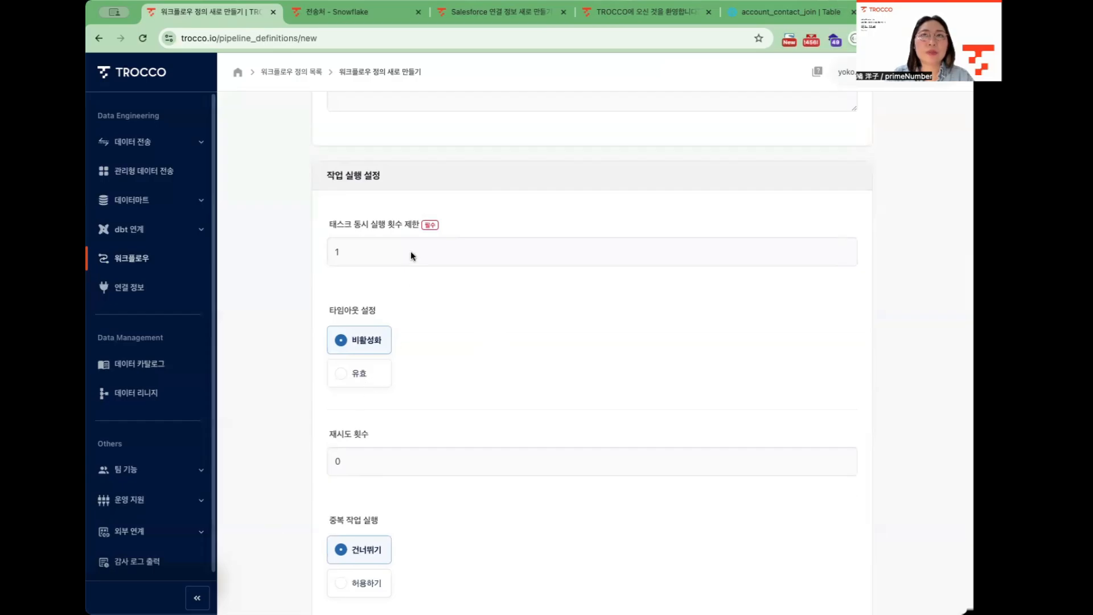
click(393, 254)
key(BackSpace)
text(10)
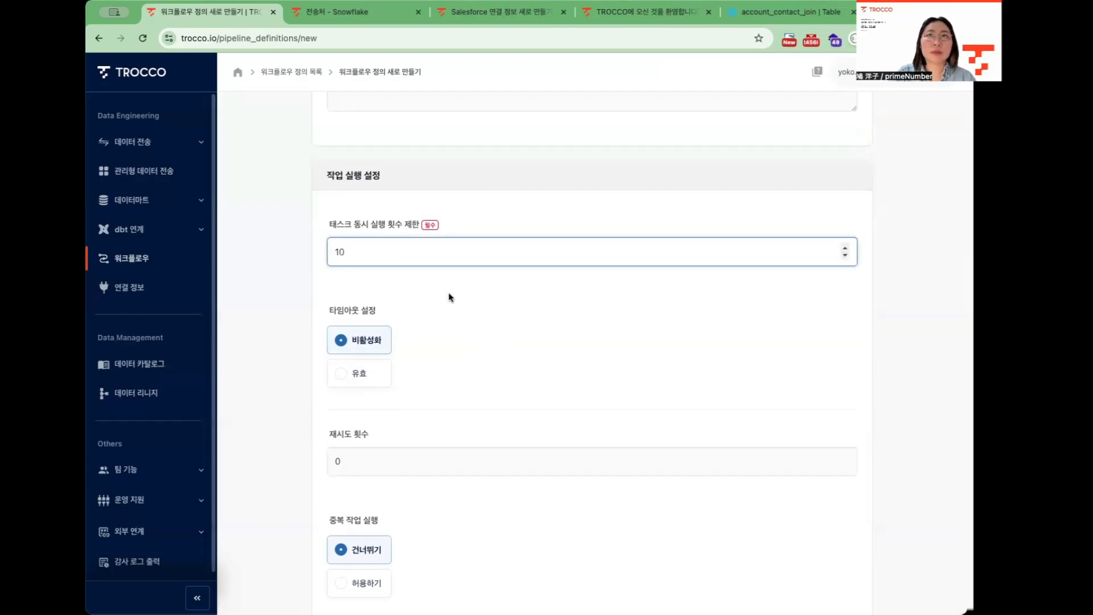
click(460, 300)
scroll(504, 398, down, 3)
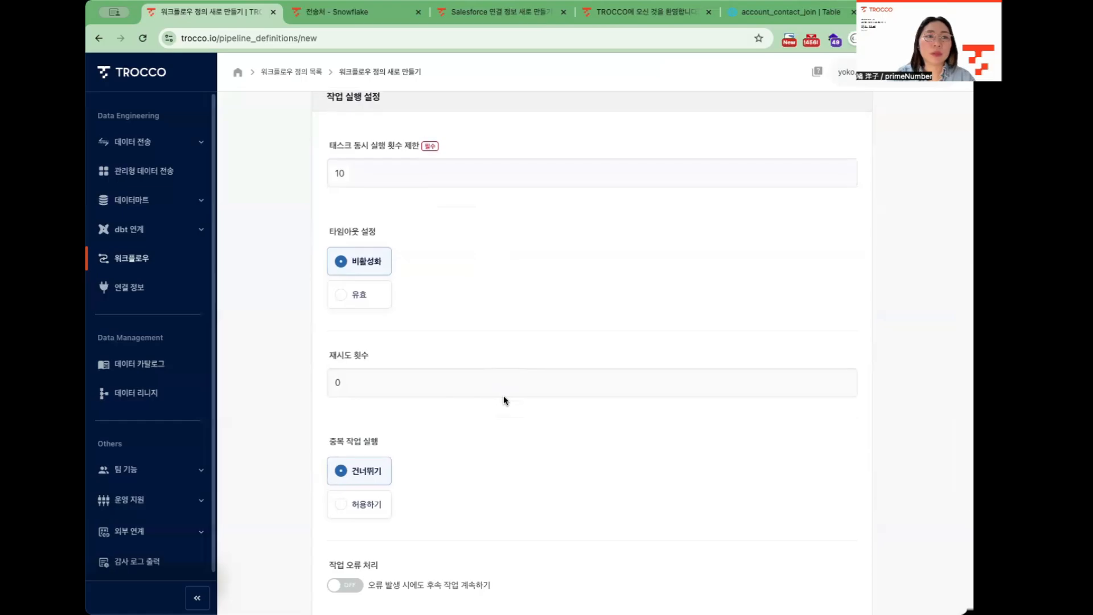
scroll(504, 400, down, 5)
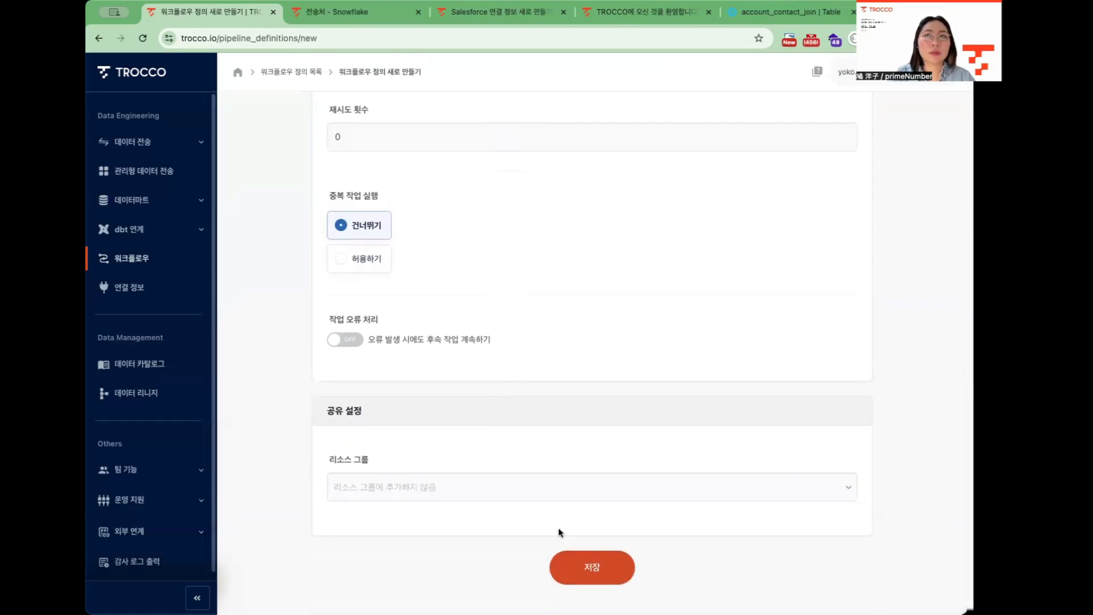
click(590, 570)
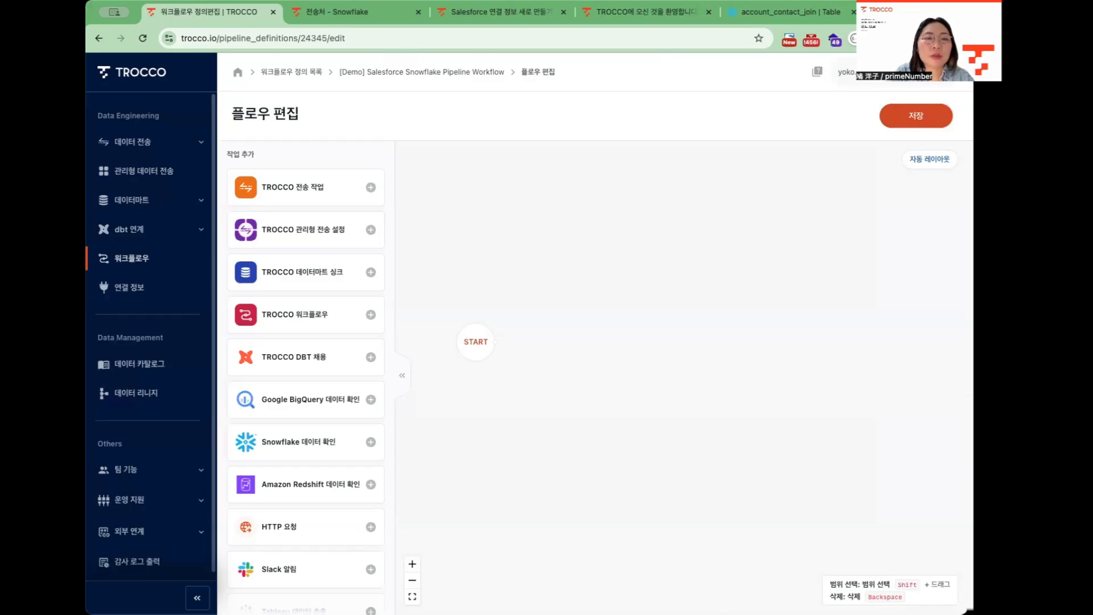
Add the transfer jobs "[Demo] SalesforceAccount to Snowflake" and "[Demo] SalesforceContact to Snowflake" to the workflow
click(313, 198)
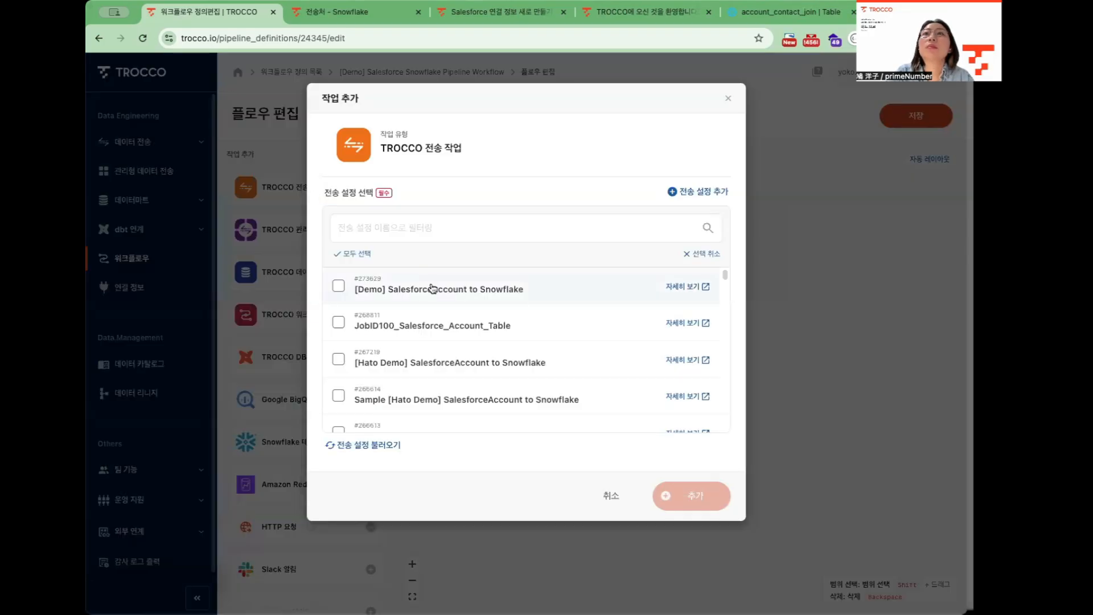
click(433, 290)
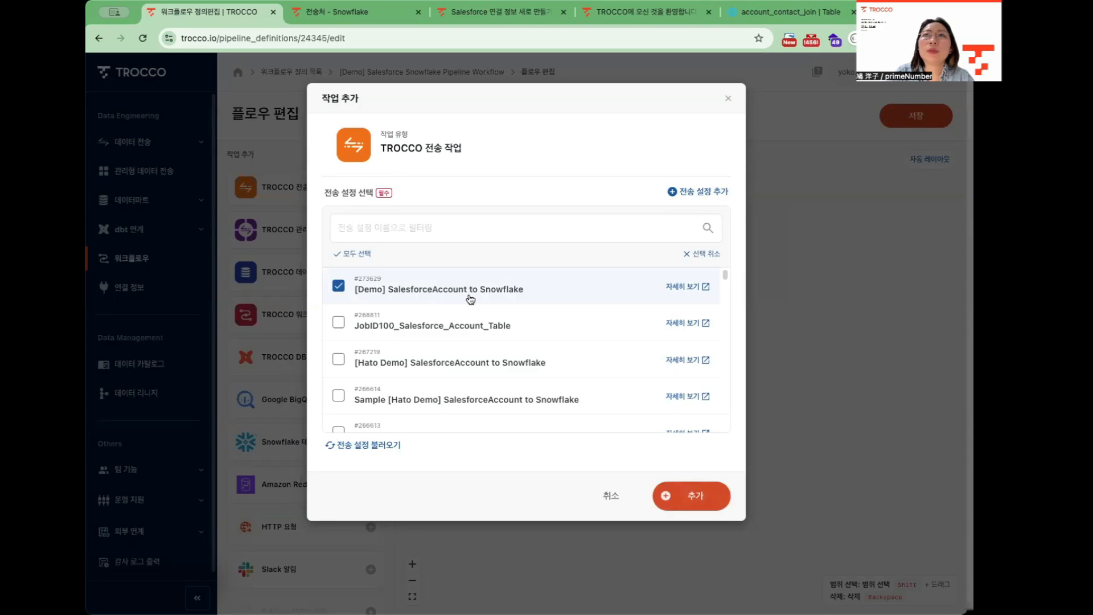
click(692, 496)
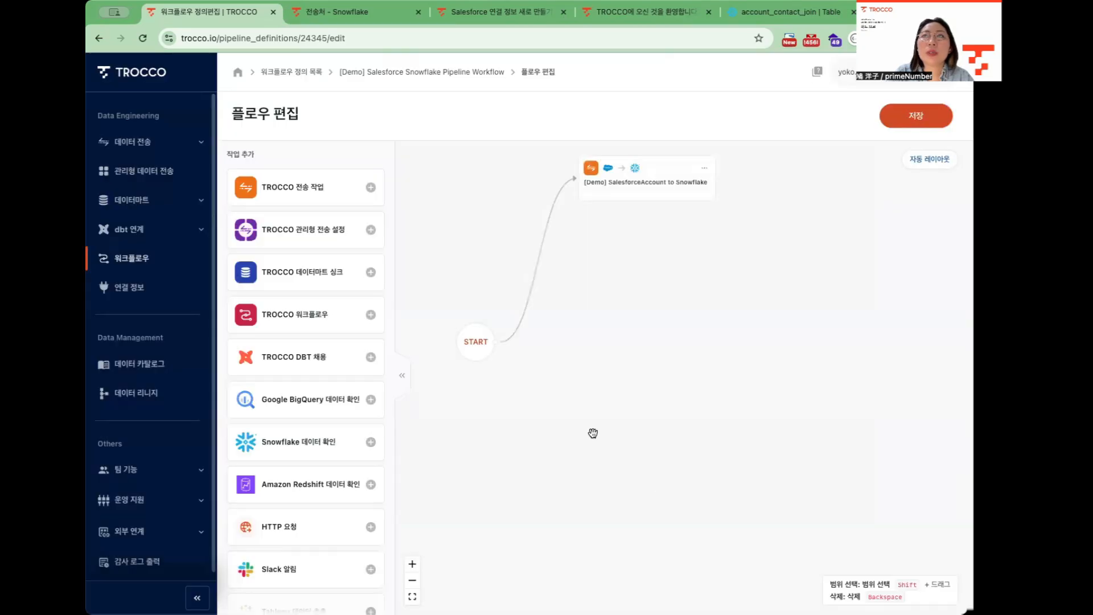
click(340, 194)
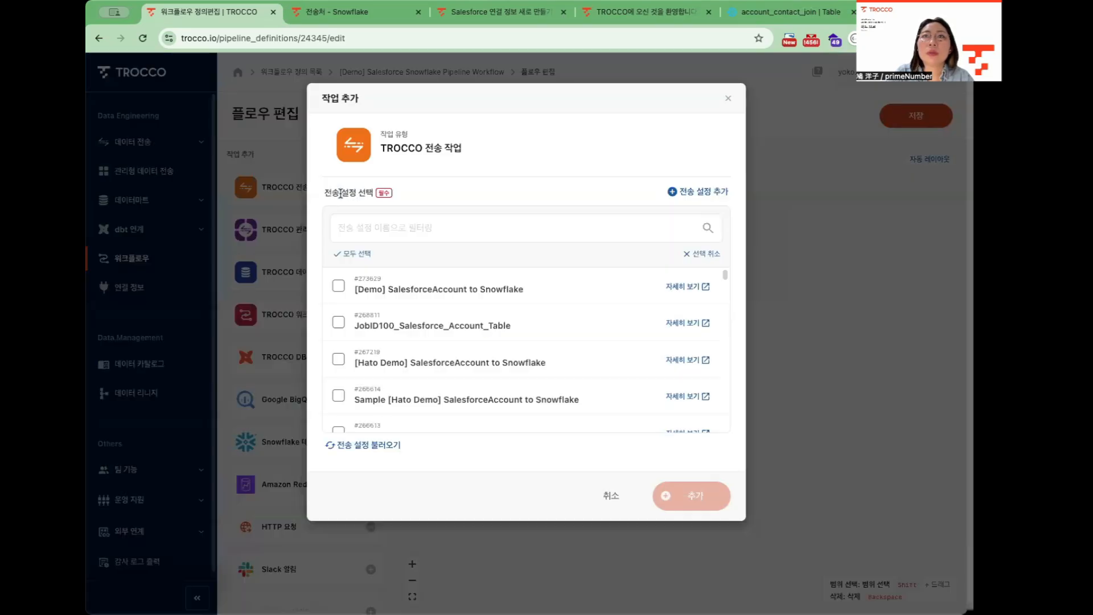
scroll(493, 313, down, 1)
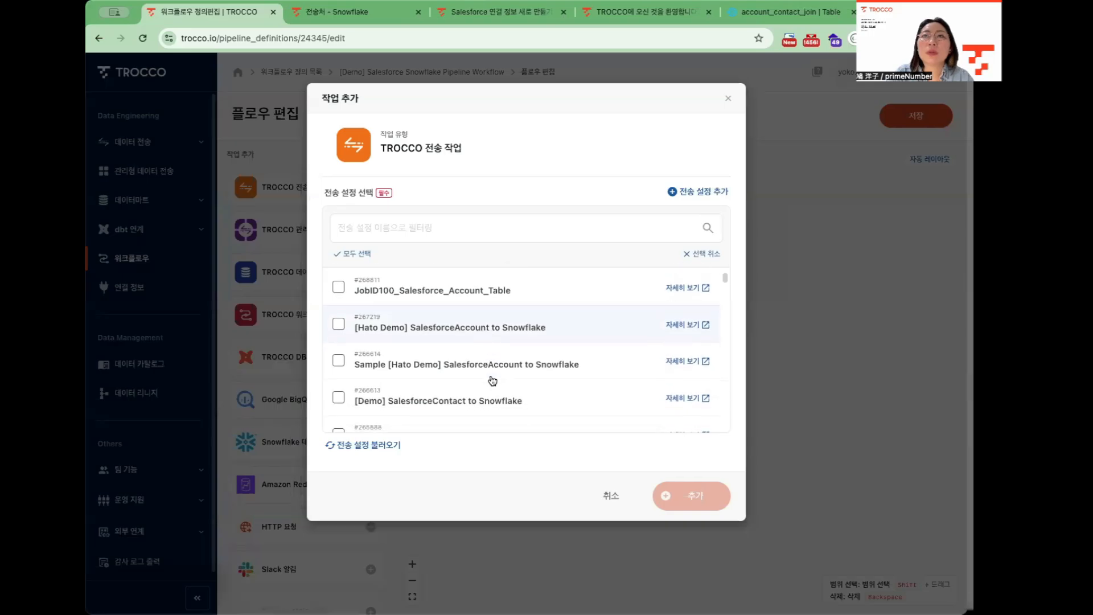
click(434, 409)
click(689, 502)
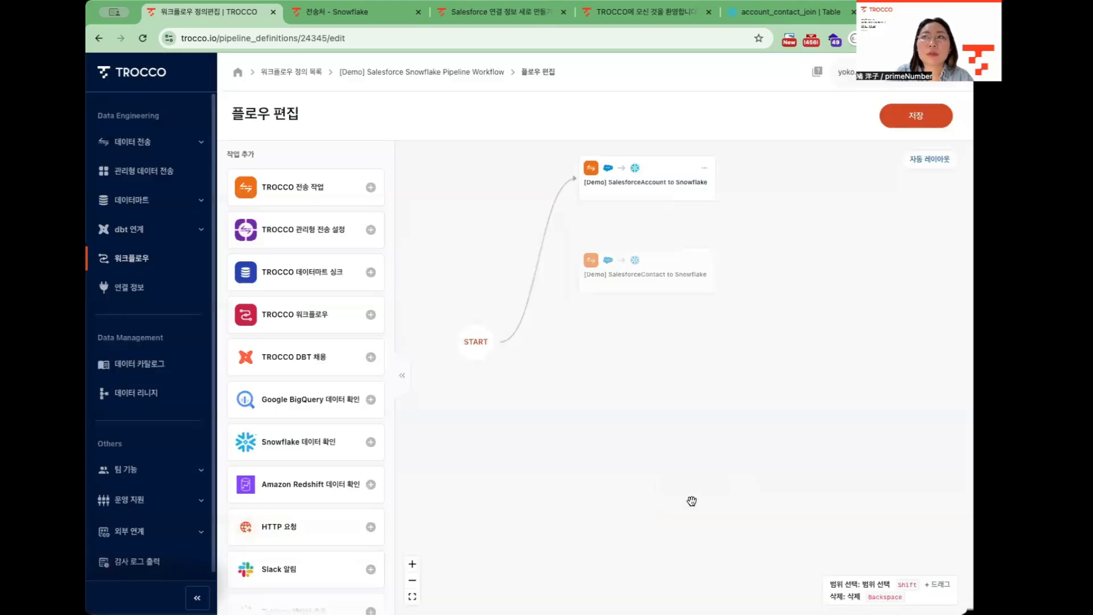
Place the Account transfer node above the Contact transfer node and connect START to the Contact transfer so both branch from START
drag(644, 296, 638, 442)
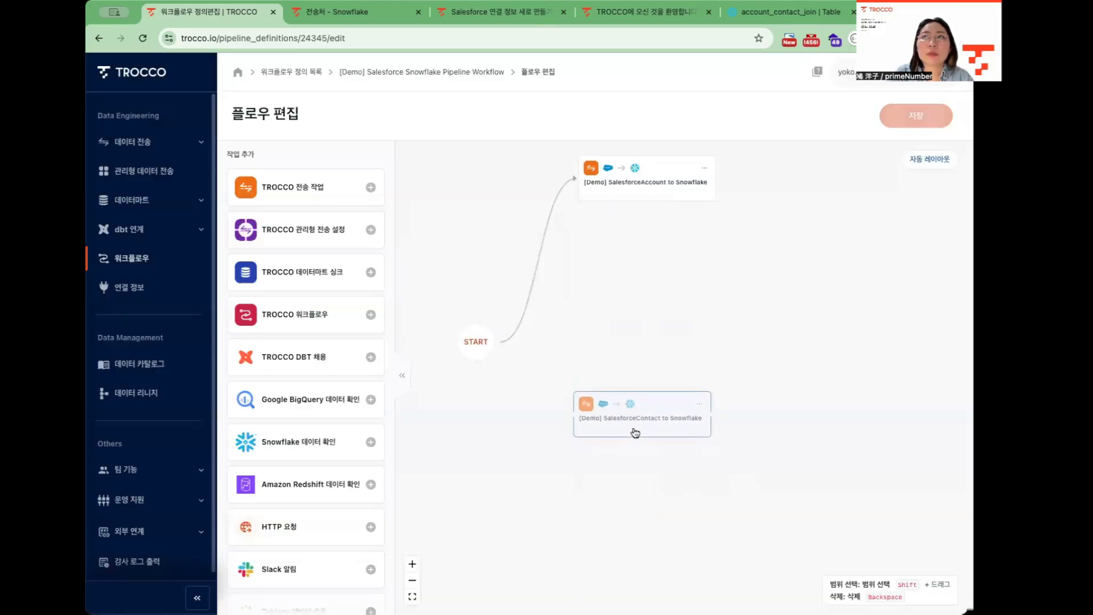
drag(641, 161, 638, 284)
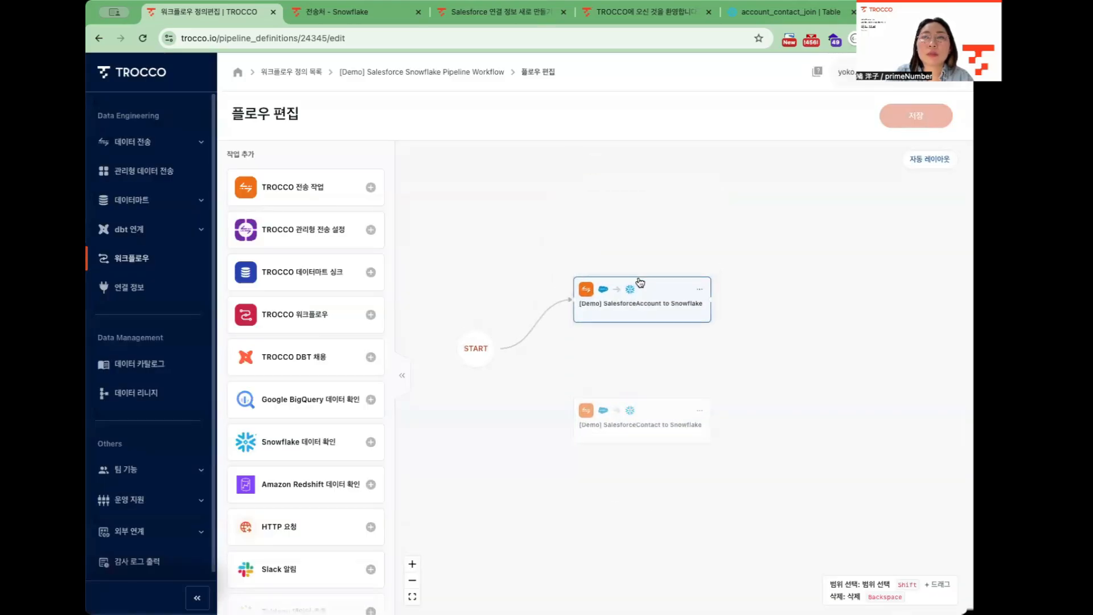
drag(497, 349, 576, 423)
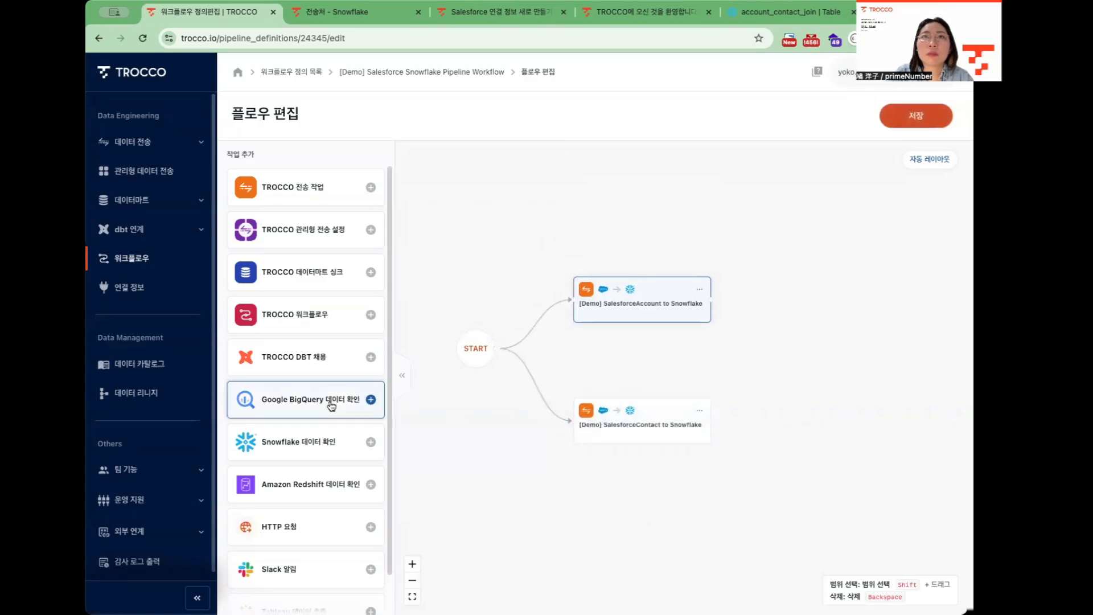
Add a datamart sync job (TROCCO 데이터마트 싱크) for "[Demo] SF Account Contact Table Join", definition #50768, and place its node after the two transfer nodes
scroll(293, 364, down, 1)
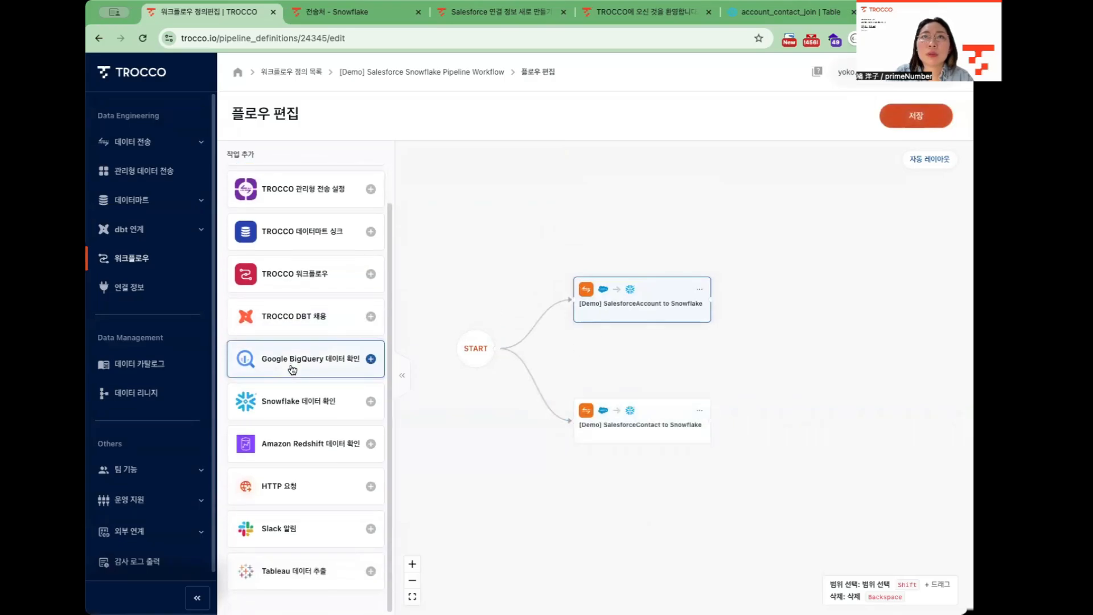
scroll(292, 369, up, 1)
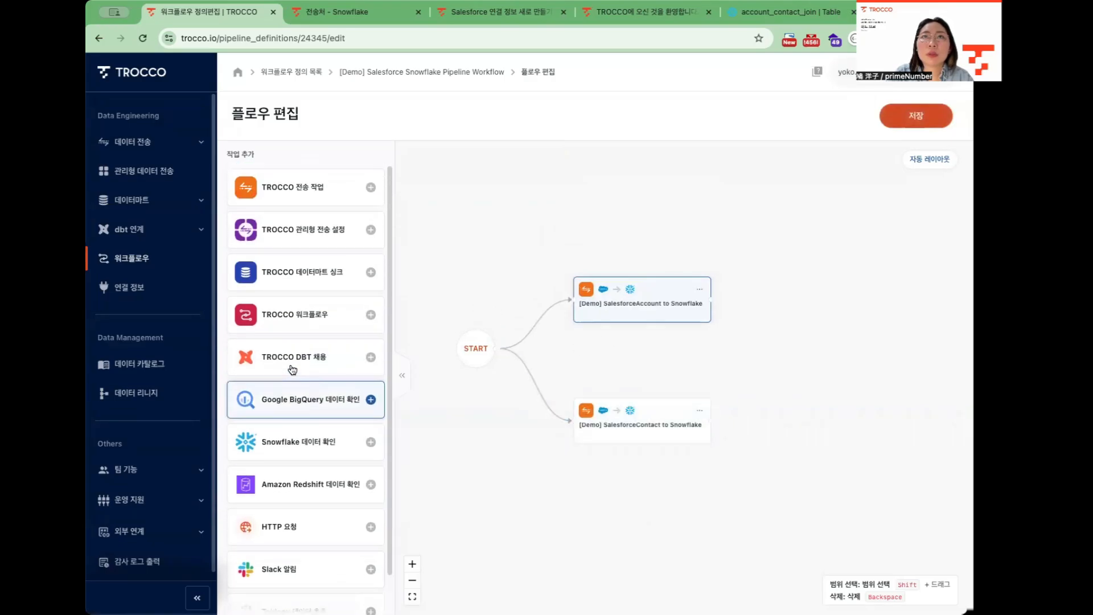
click(316, 281)
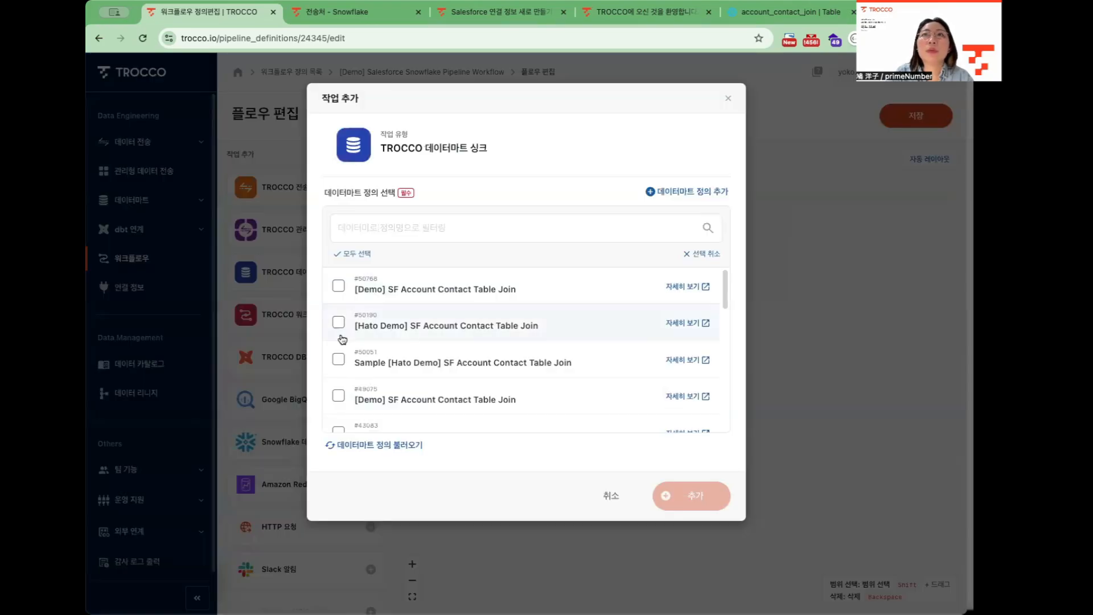
click(393, 293)
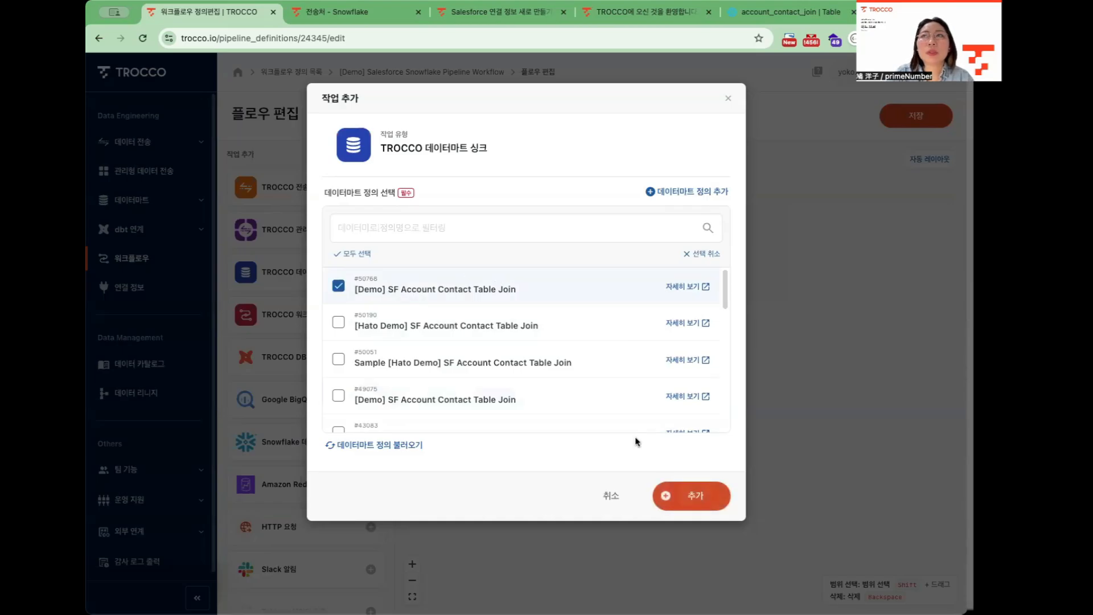
click(687, 502)
drag(630, 207, 830, 374)
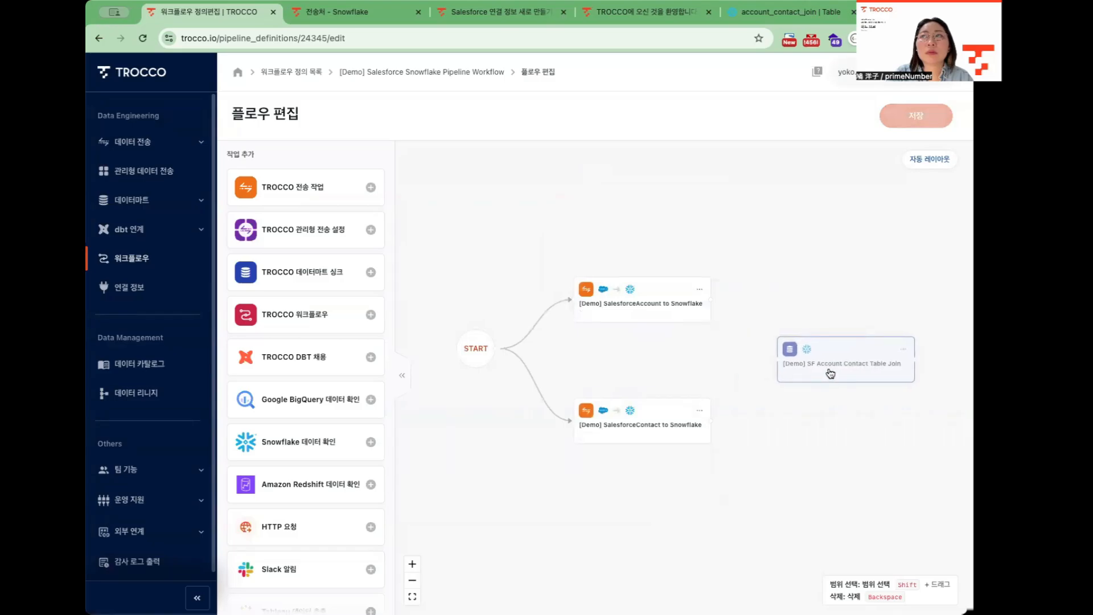
Connect both transfer jobs to the Table Join datamart job, and save the flow with automatic layout applied
drag(711, 304, 775, 359)
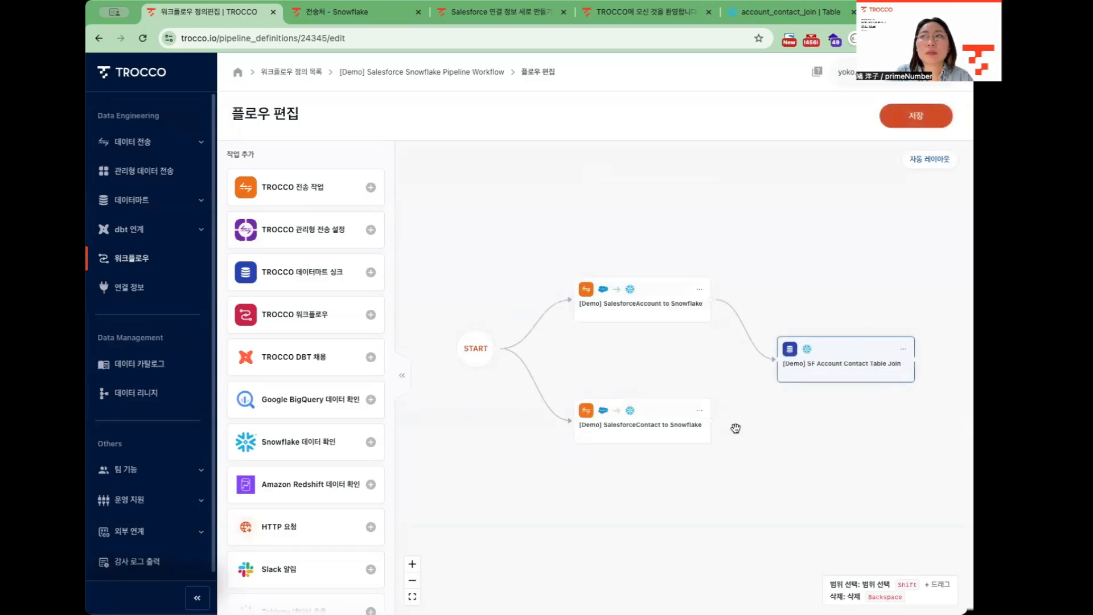
drag(712, 424, 777, 357)
click(915, 168)
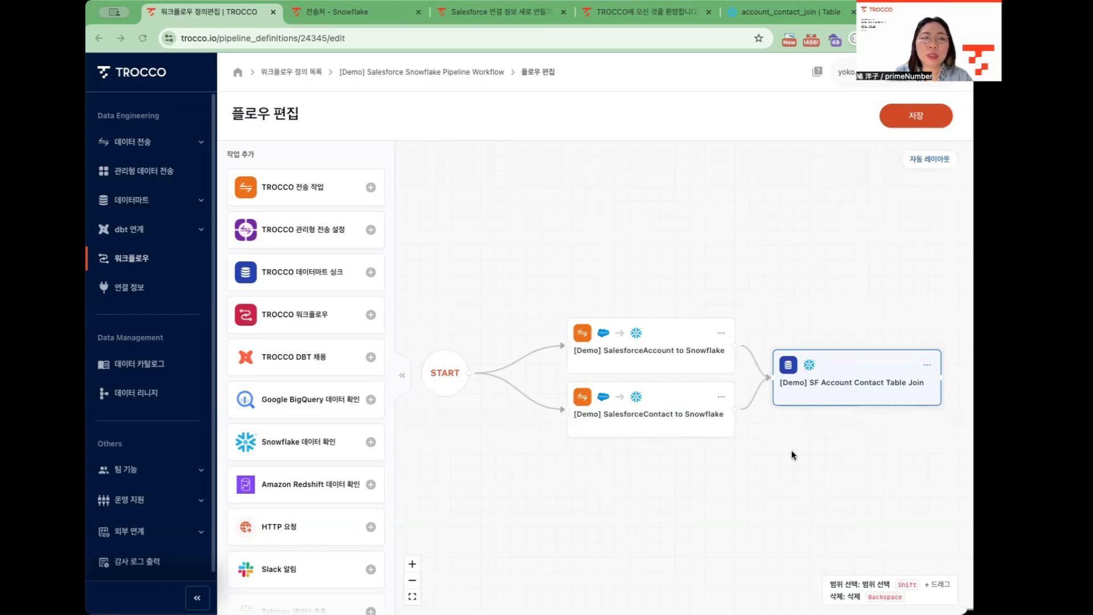
click(897, 118)
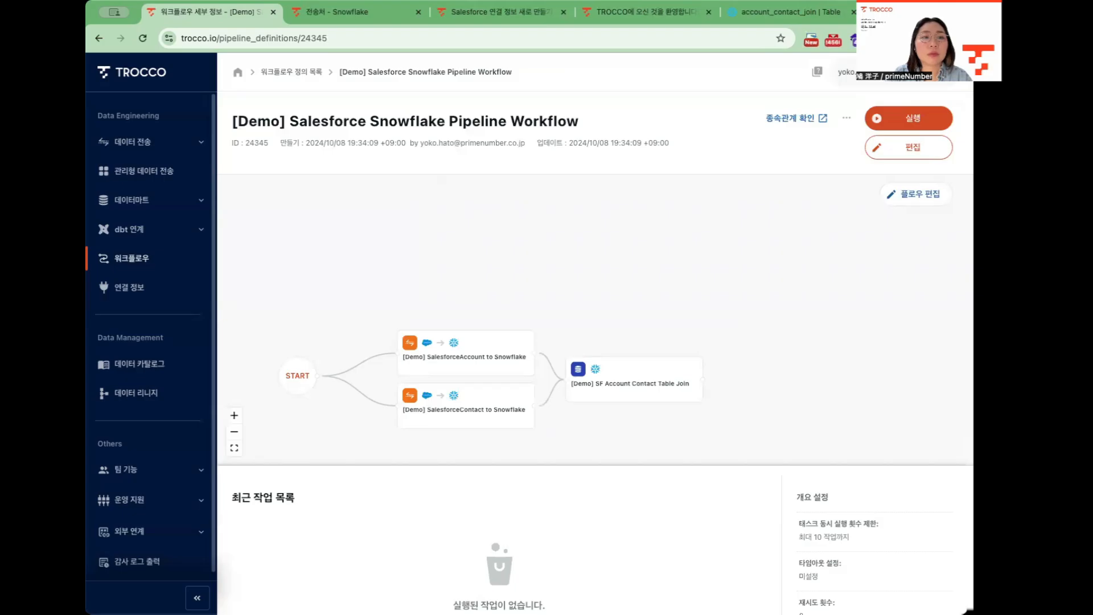
Review the saved workflow's flow diagram and overview settings down to its schedule (스케줄 설정) and notification (알림 설정) sections
scroll(712, 395, down, 2)
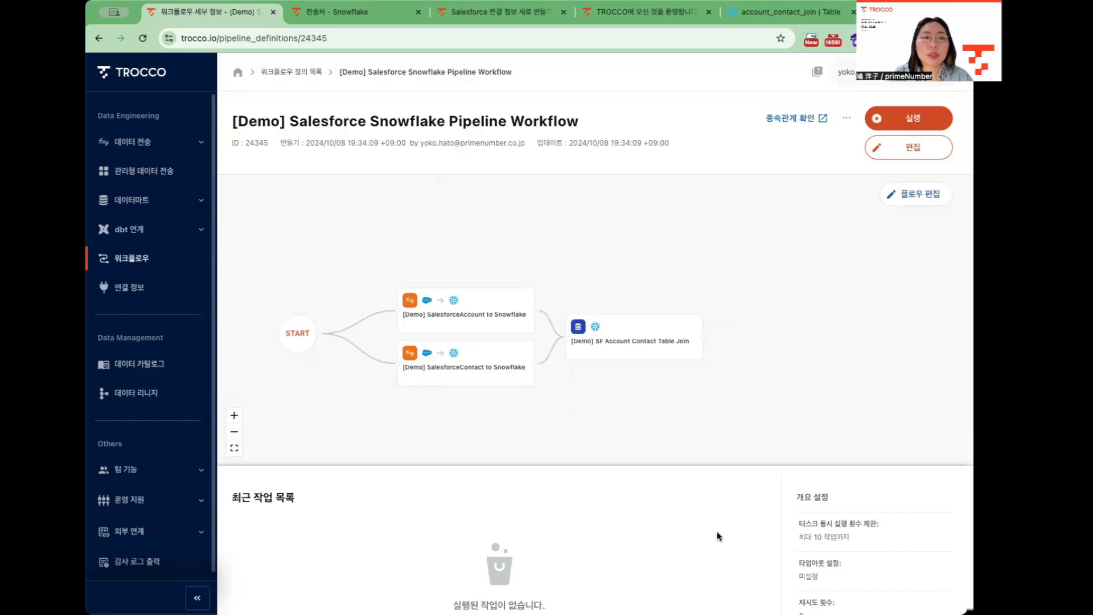
scroll(717, 581, down, 1)
scroll(718, 581, down, 6)
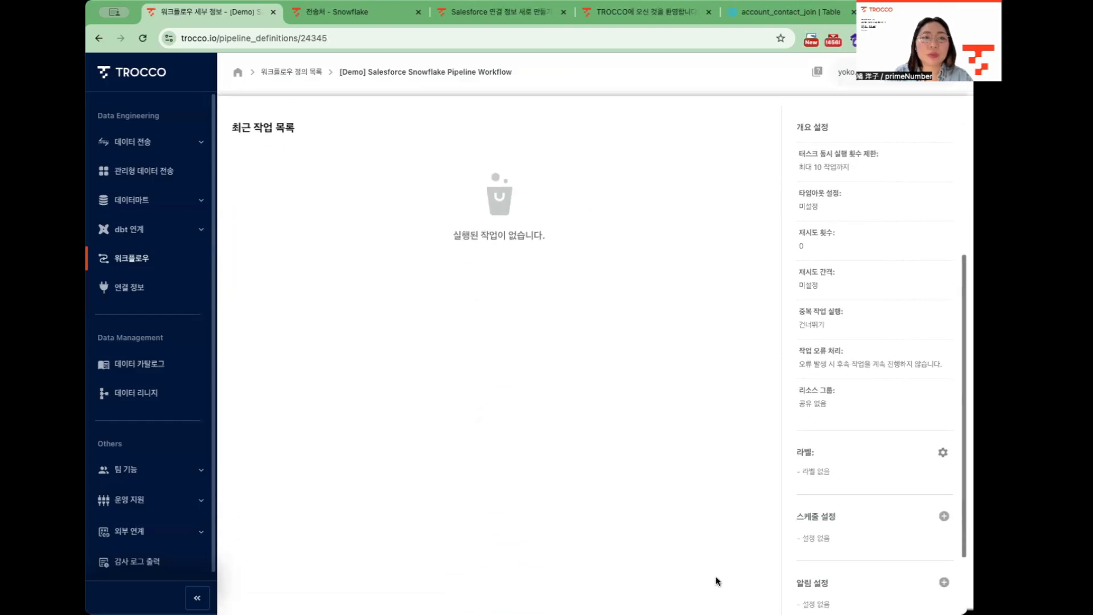
scroll(717, 581, down, 1)
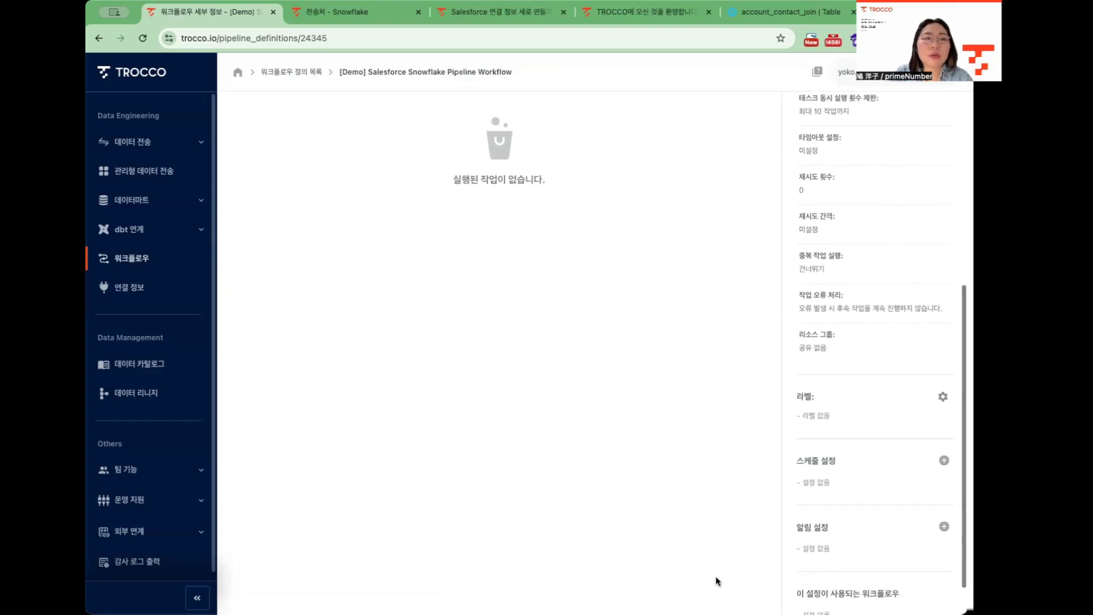
scroll(717, 581, down, 1)
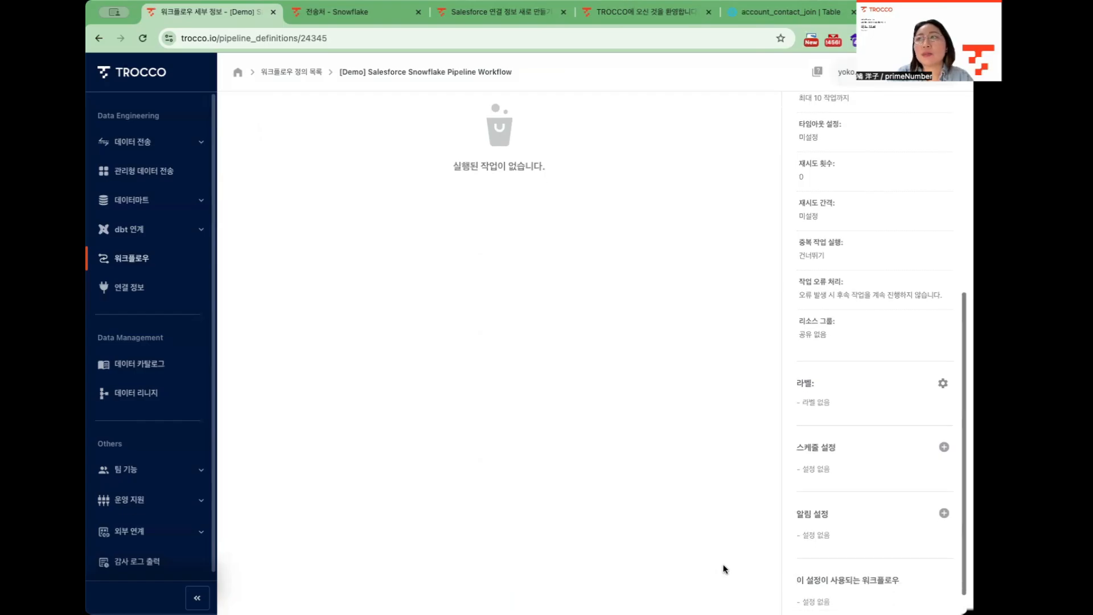
Examine the workflow's schedule options (스케줄 설정) for frequency, start time and time zone, and close them without adding a schedule
click(944, 447)
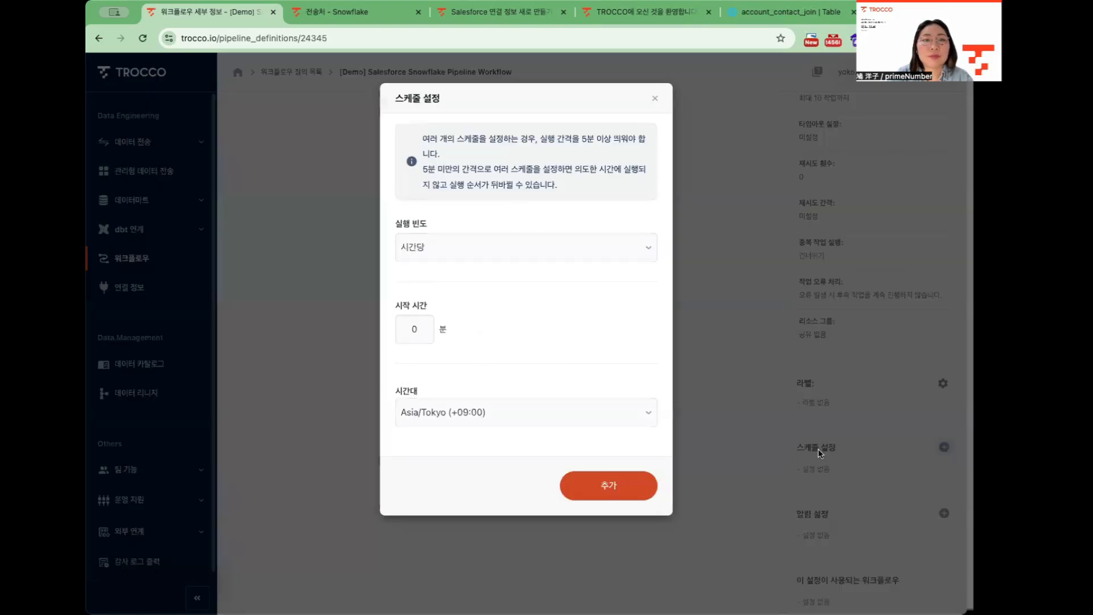
scroll(570, 352, down, 1)
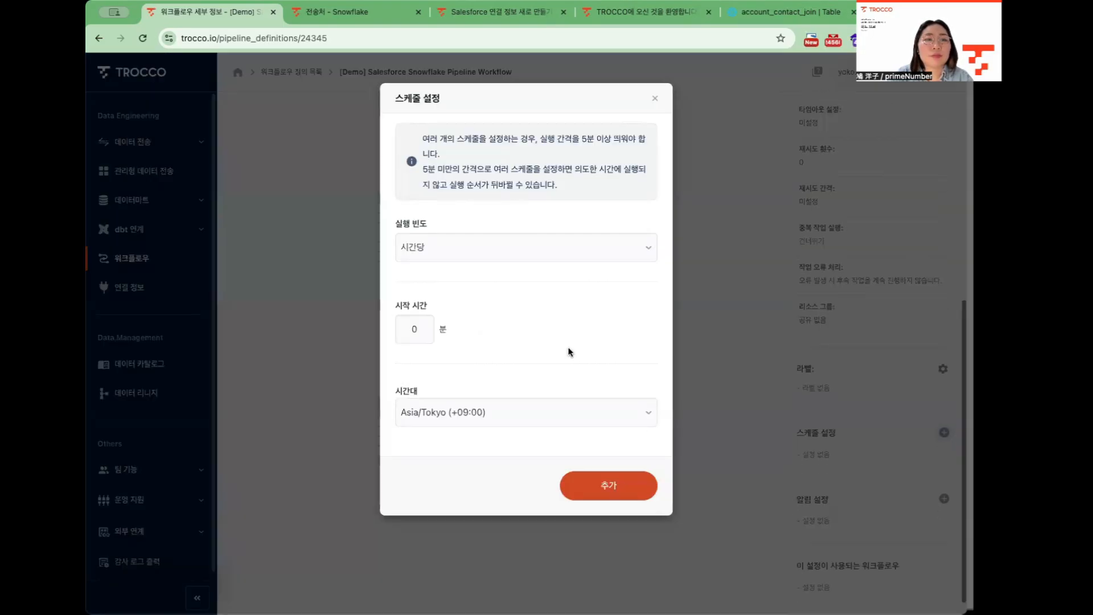
click(711, 376)
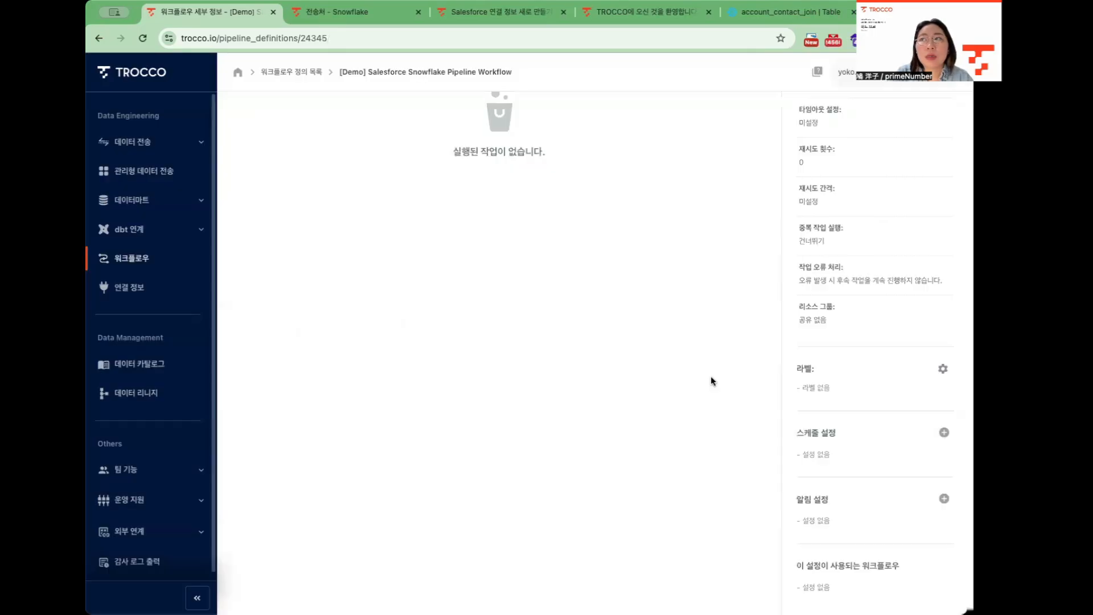
Examine the workflow's notification options (알림 설정) for type, method, target, condition and message, and close them without adding a notification
scroll(808, 427, down, 1)
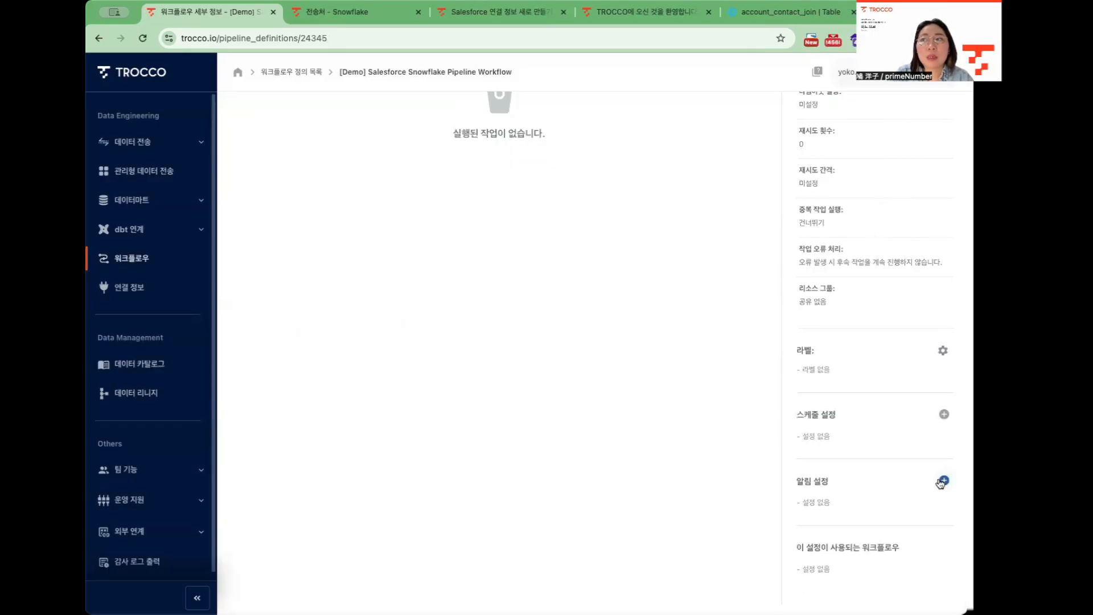
click(943, 481)
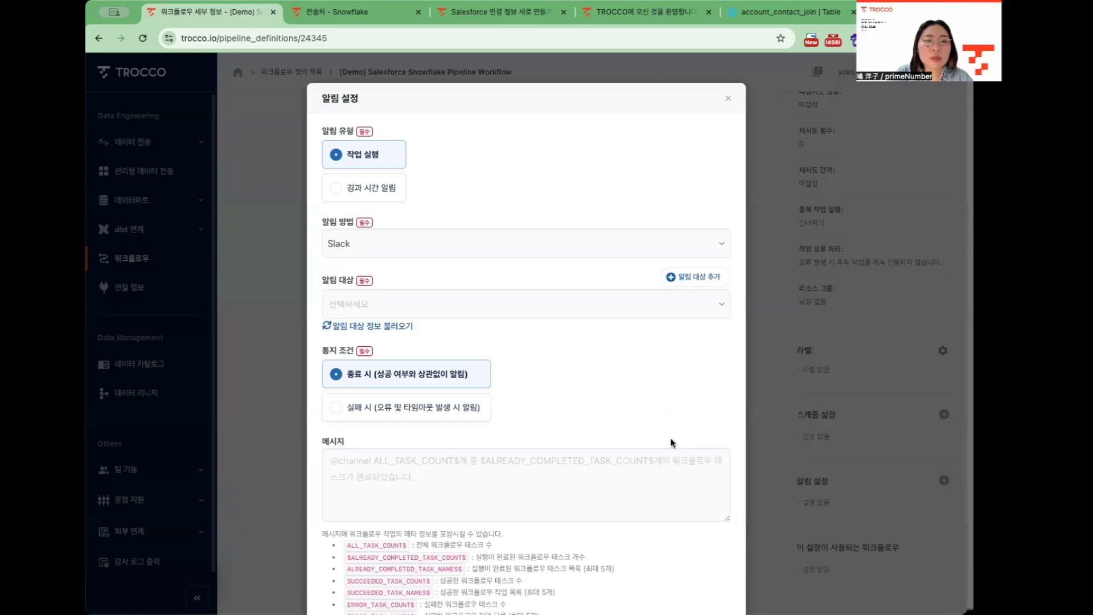
scroll(667, 452, down, 1)
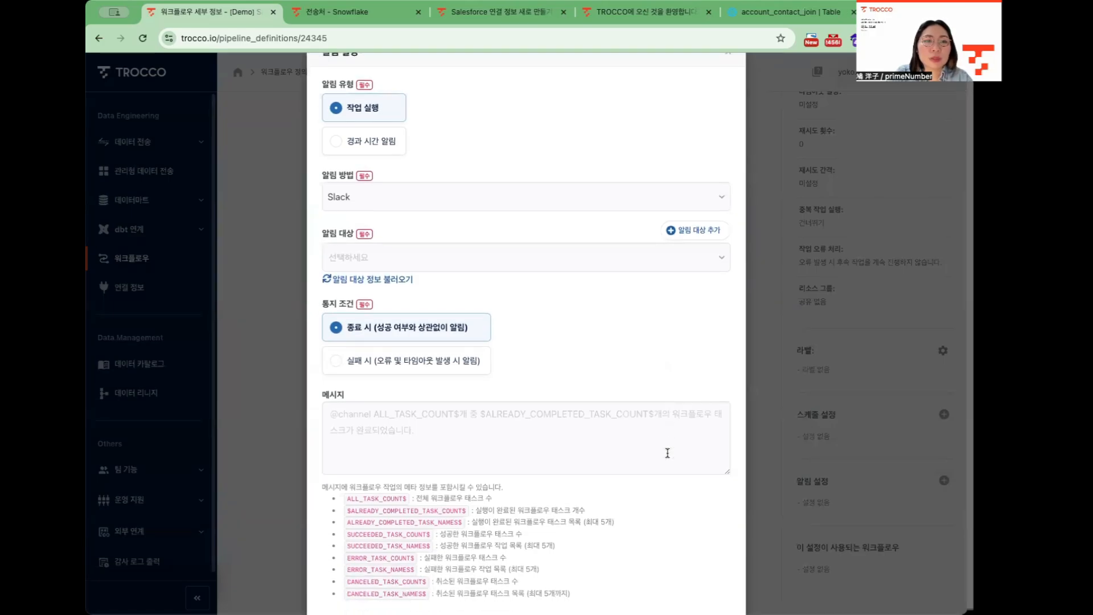
scroll(668, 453, down, 1)
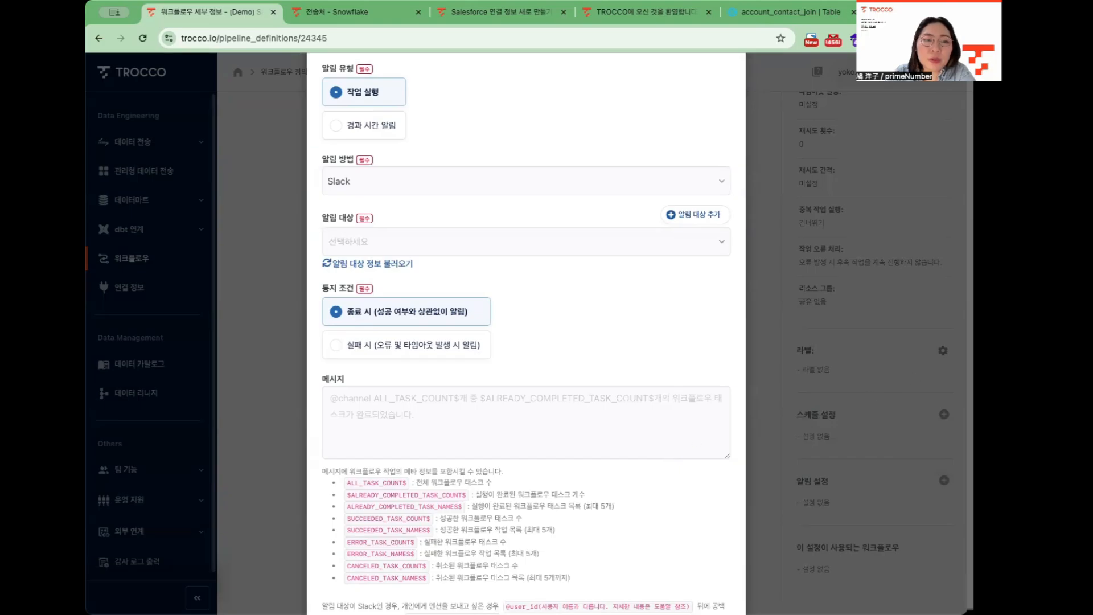
click(901, 370)
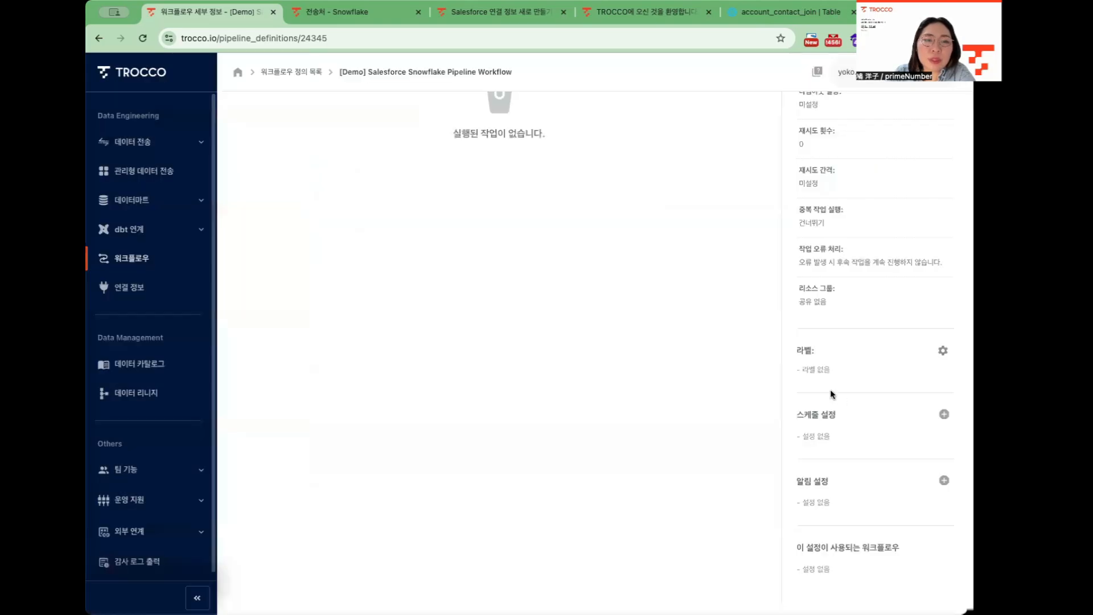
Run the Salesforce Snowflake pipeline workflow with custom variables expanded relative to the current time (현재 시간을 기준으로 전개)
scroll(764, 401, up, 8)
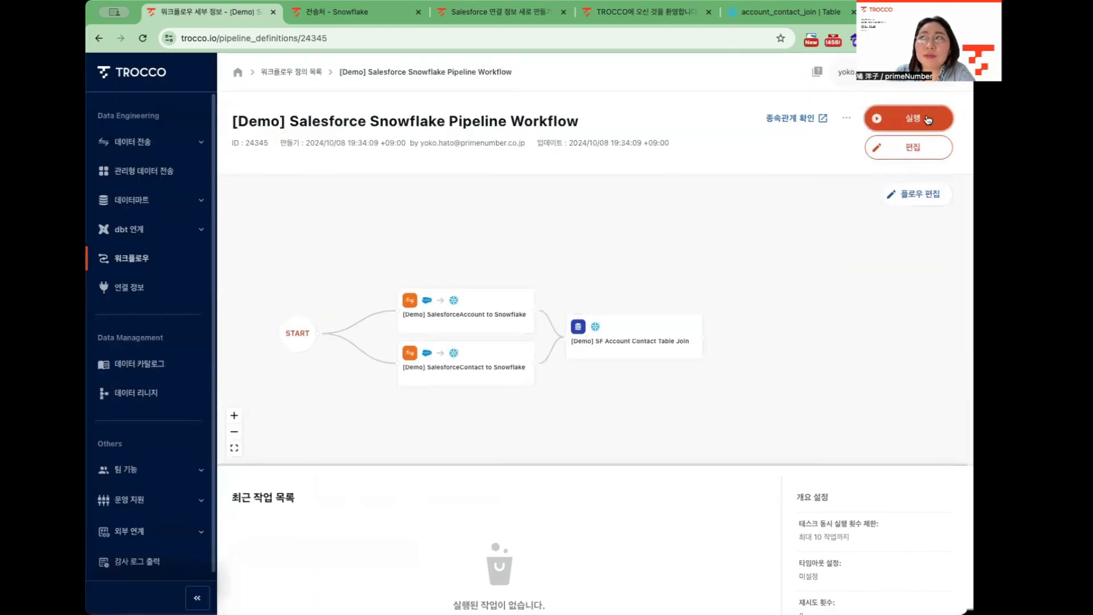
click(927, 119)
click(732, 270)
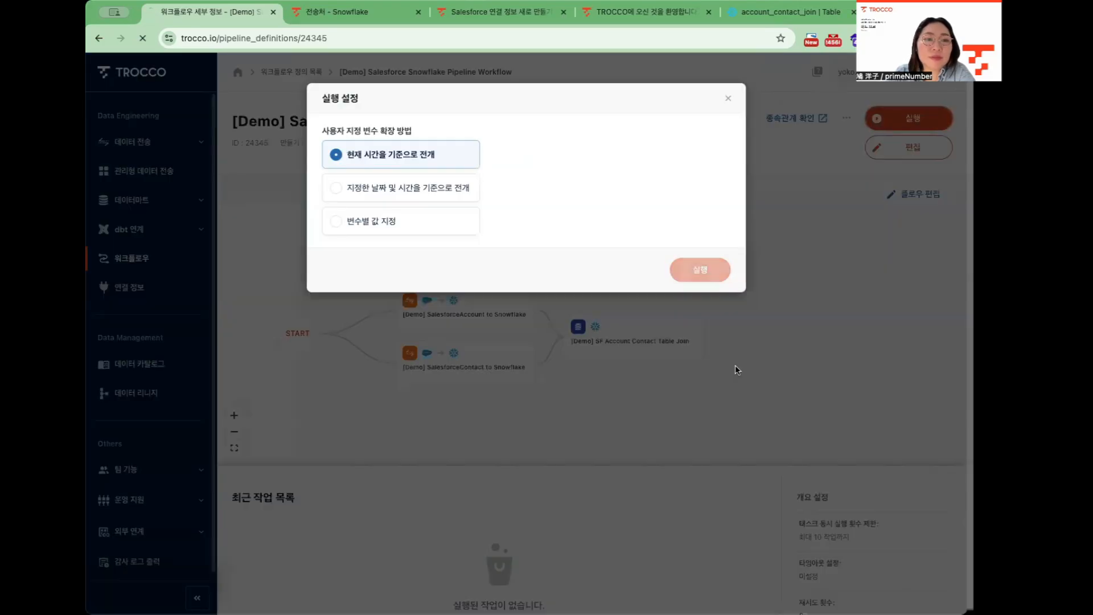